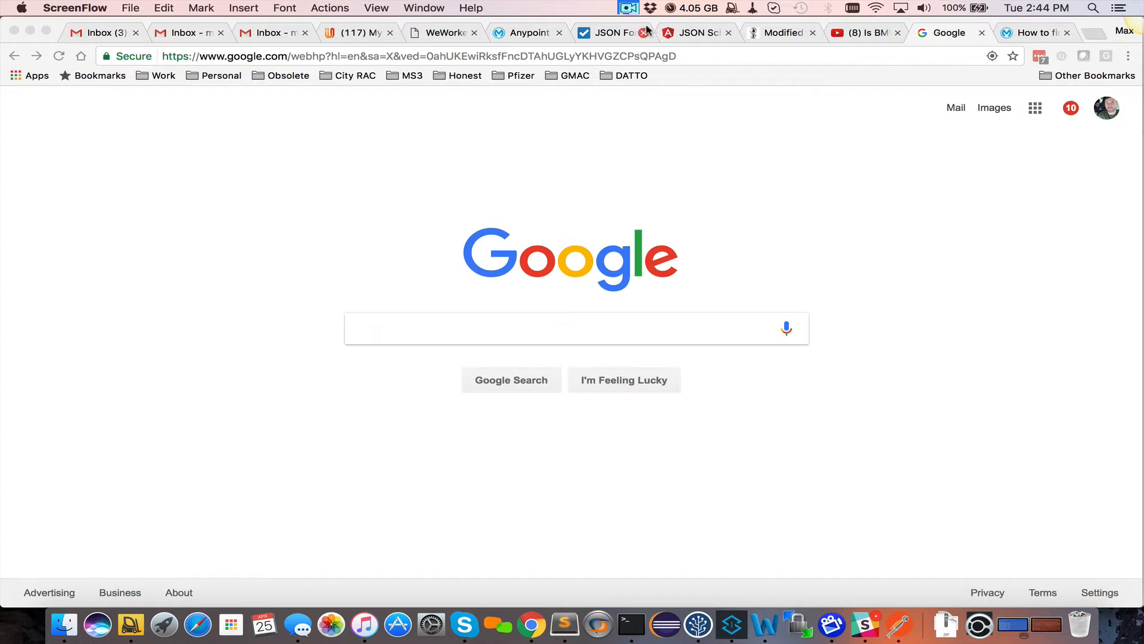
# Search Google for 'java jce' and open Oracle's JCE Unlimited Strength Jurisdiction Policy Files 8 page
pyautogui.click(449, 328)
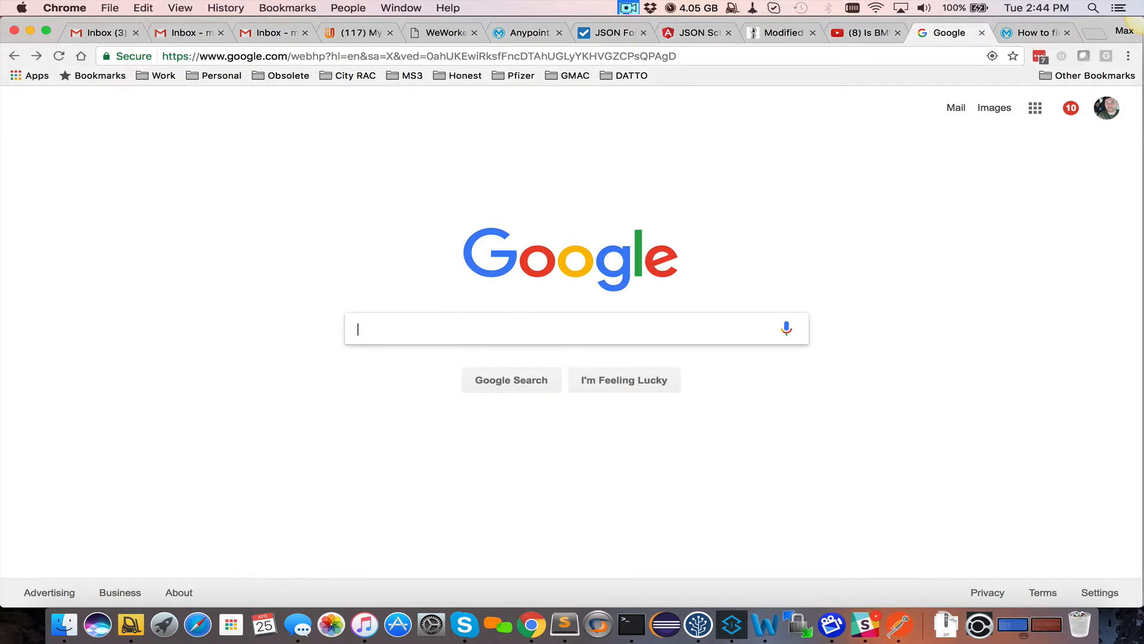
pyautogui.write('java jce')
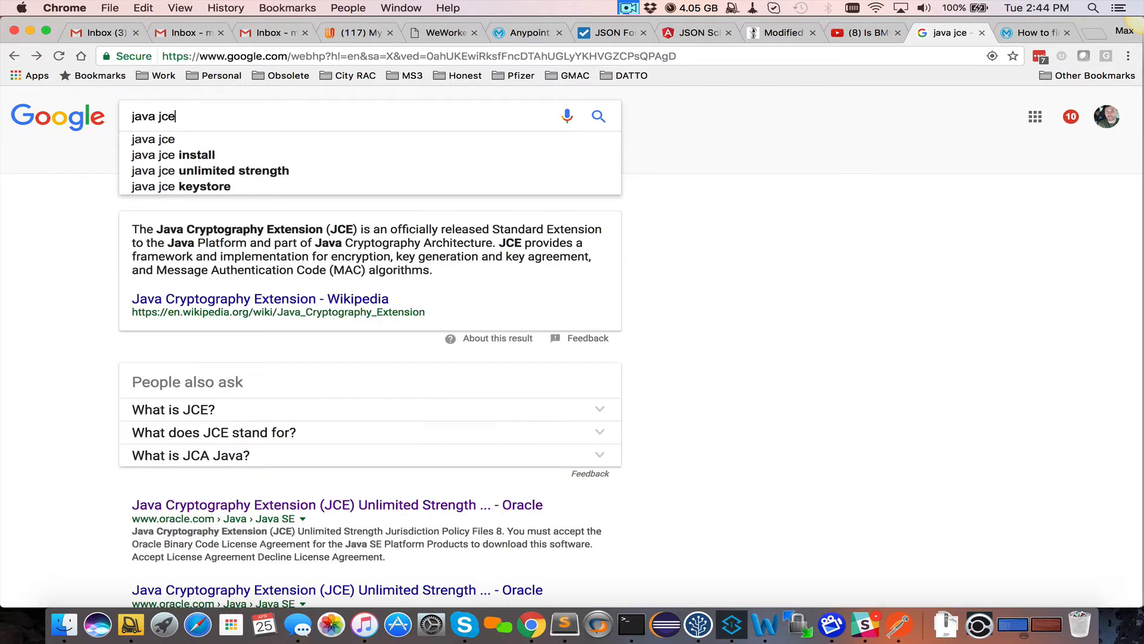
pyautogui.press('Return')
pyautogui.scroll(-5, 429, 429)
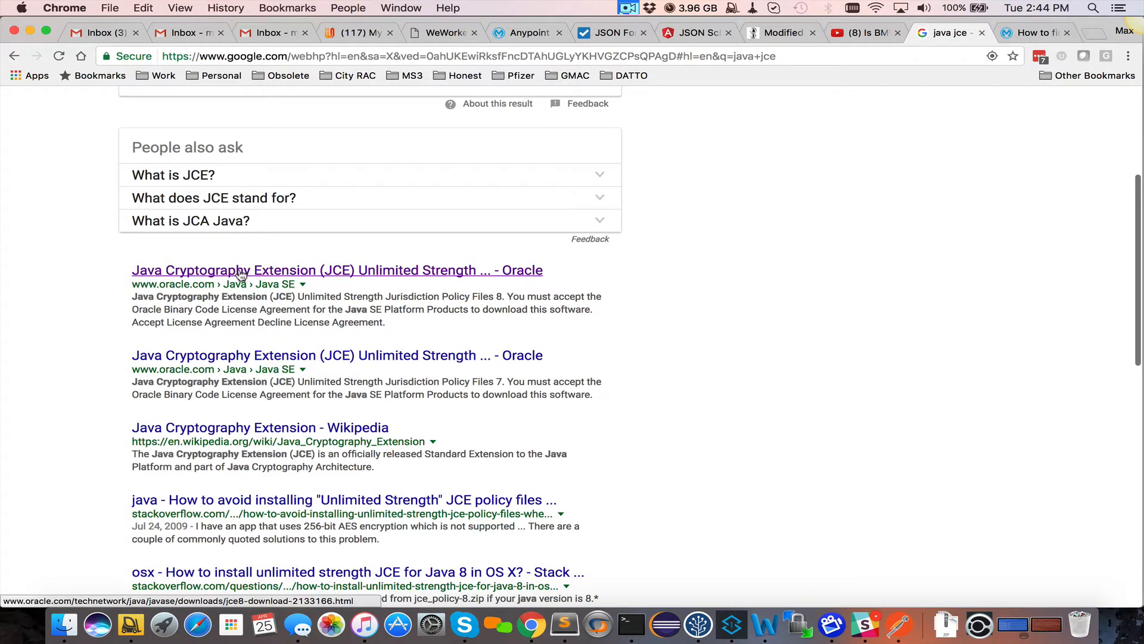
pyautogui.click(241, 273)
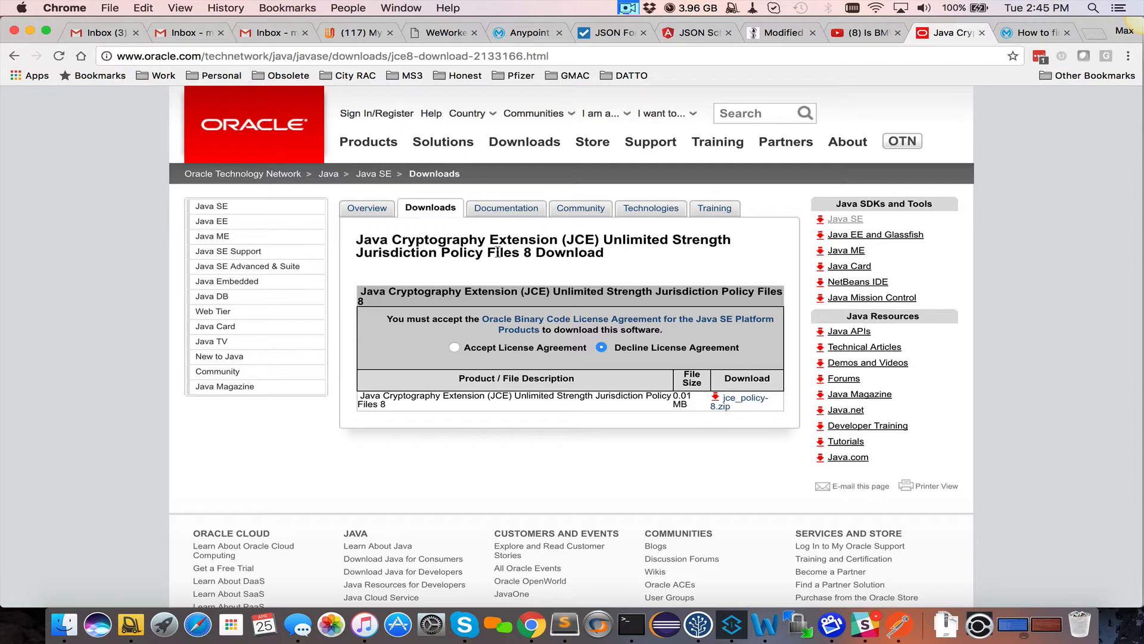
# Accept the Oracle Binary Code License Agreement for the JCE 8 policy files download
pyautogui.moveTo(524, 253)
pyautogui.mouseDown()
pyautogui.moveTo(543, 253)
pyautogui.moveTo(530, 254)
pyautogui.mouseUp()
pyautogui.click(529, 247)
pyautogui.click(453, 348)
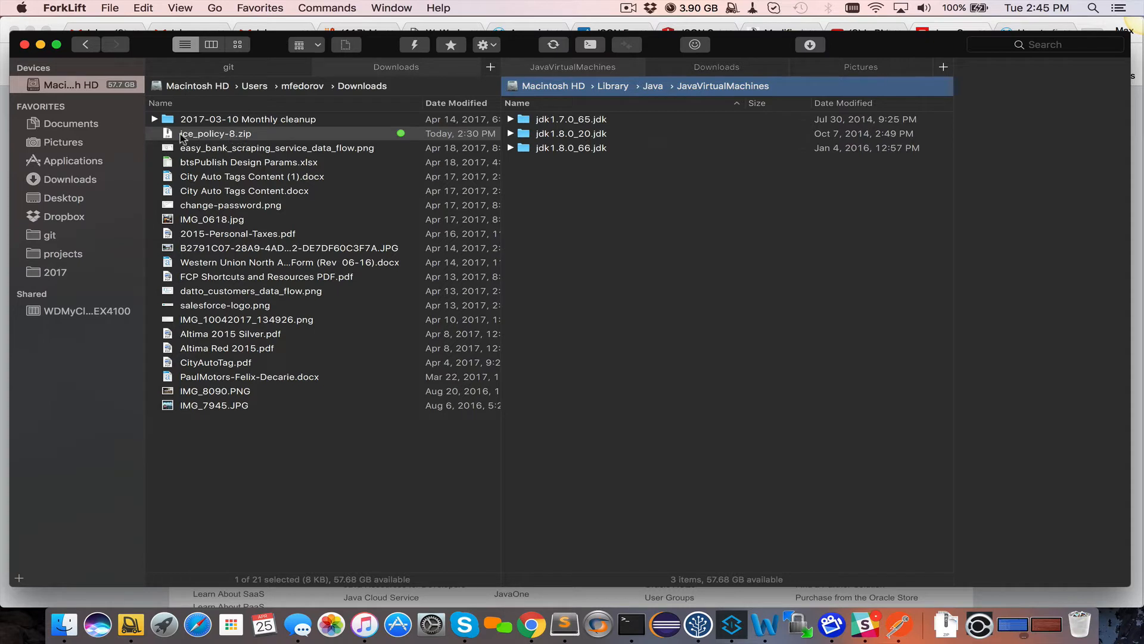
# With jce_policy-8.zip selected in Downloads, browse into jdk1.8.0_66.jdk > Contents > Home
pyautogui.click(185, 137)
pyautogui.press('Escape')
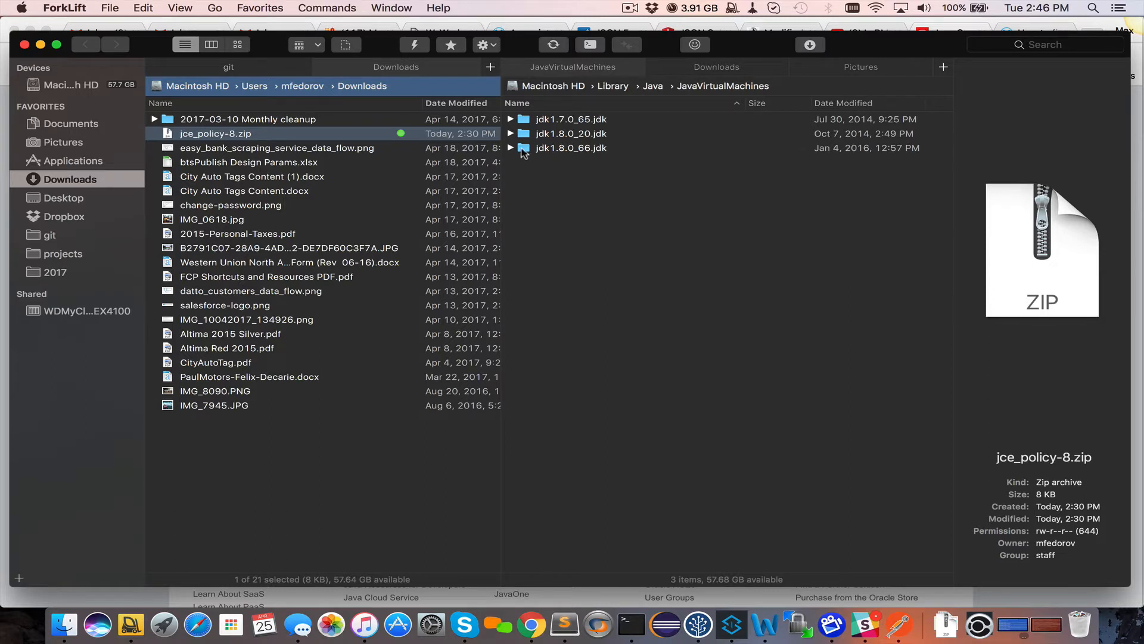
pyautogui.doubleClick(567, 151)
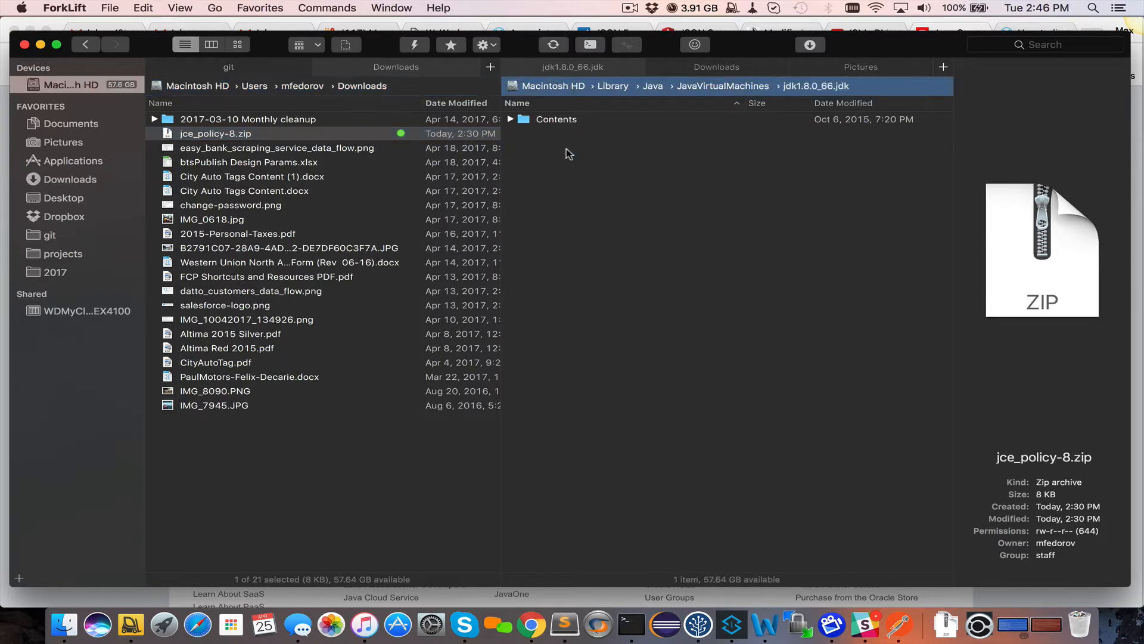
pyautogui.doubleClick(554, 122)
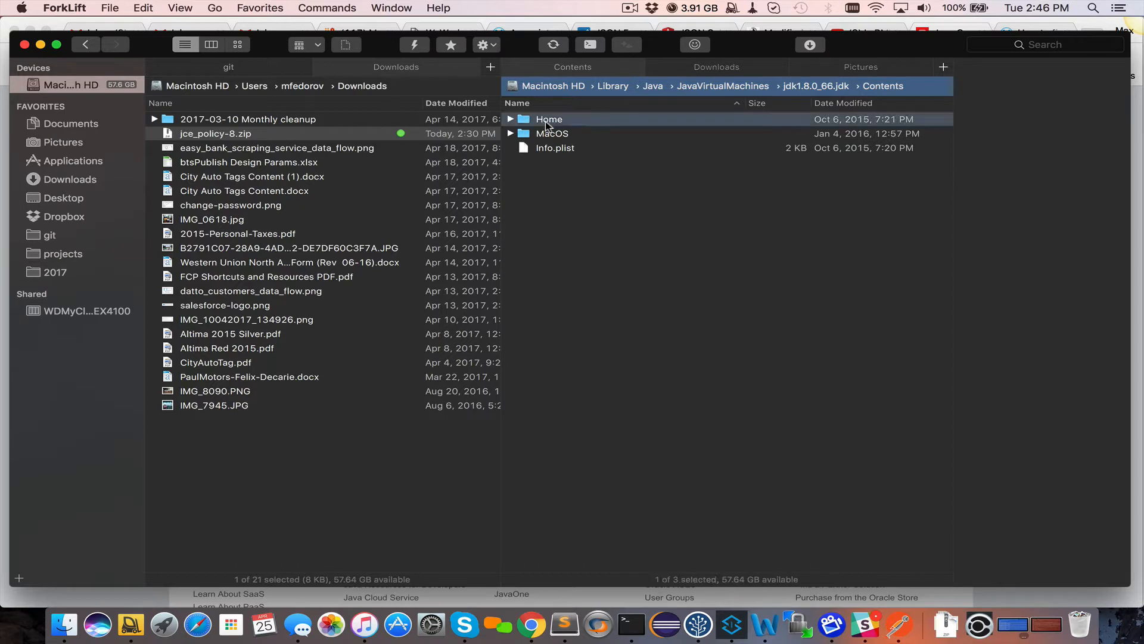
pyautogui.doubleClick(546, 123)
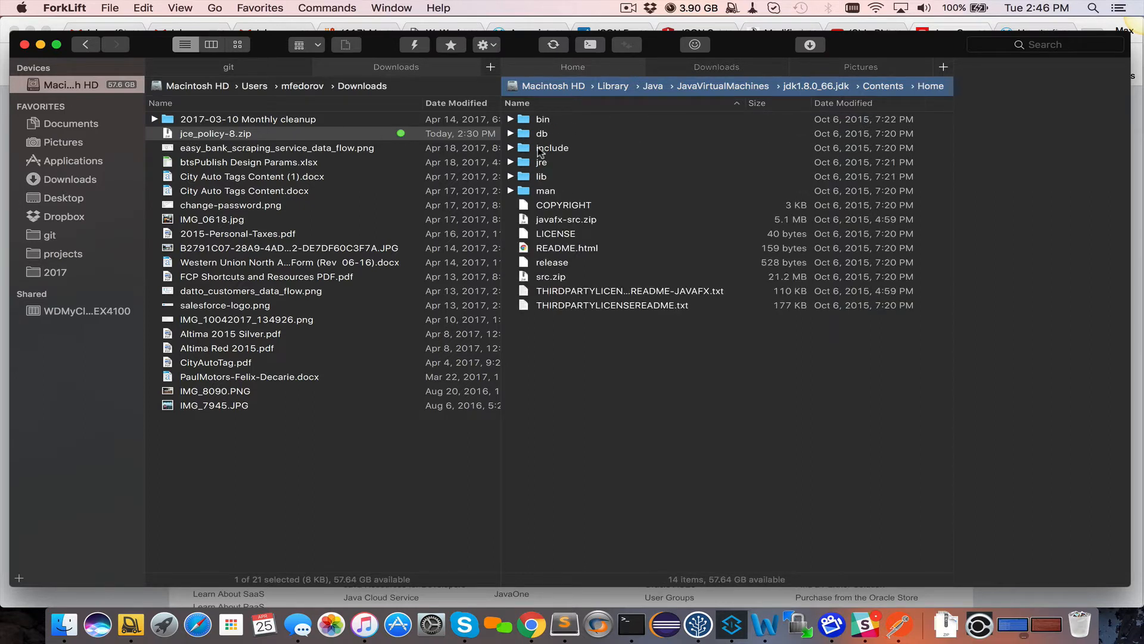
# Open jre/lib/security, expand its default folder, and locate local_policy.jar and US_export_policy.jar
pyautogui.click(511, 162)
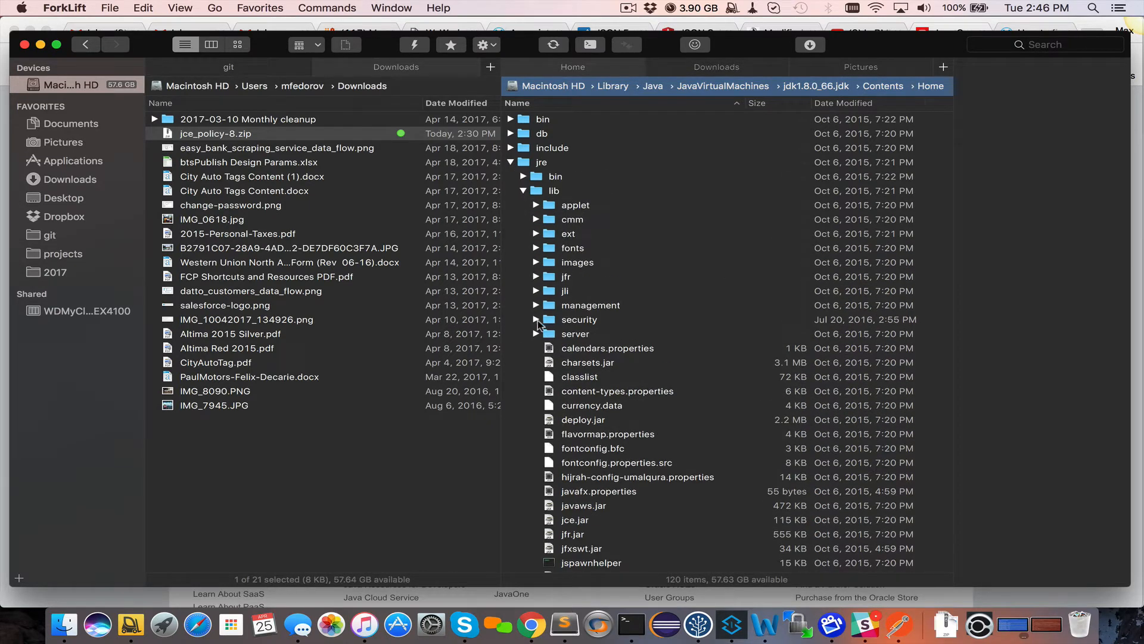
pyautogui.click(537, 320)
pyautogui.scroll(-5, 555, 268)
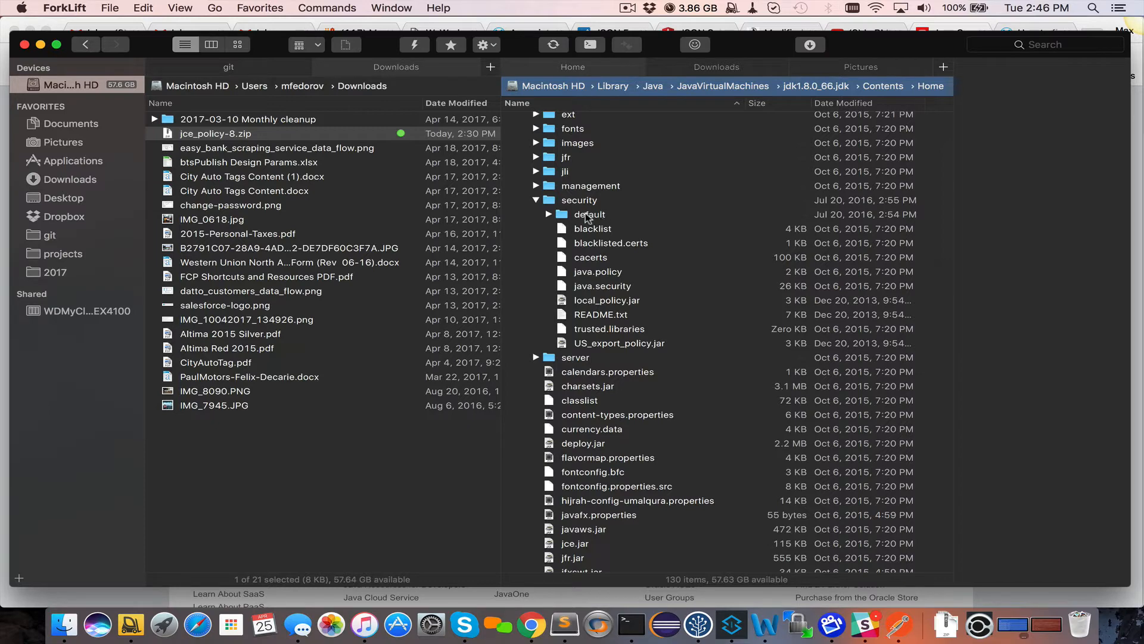
pyautogui.click(549, 214)
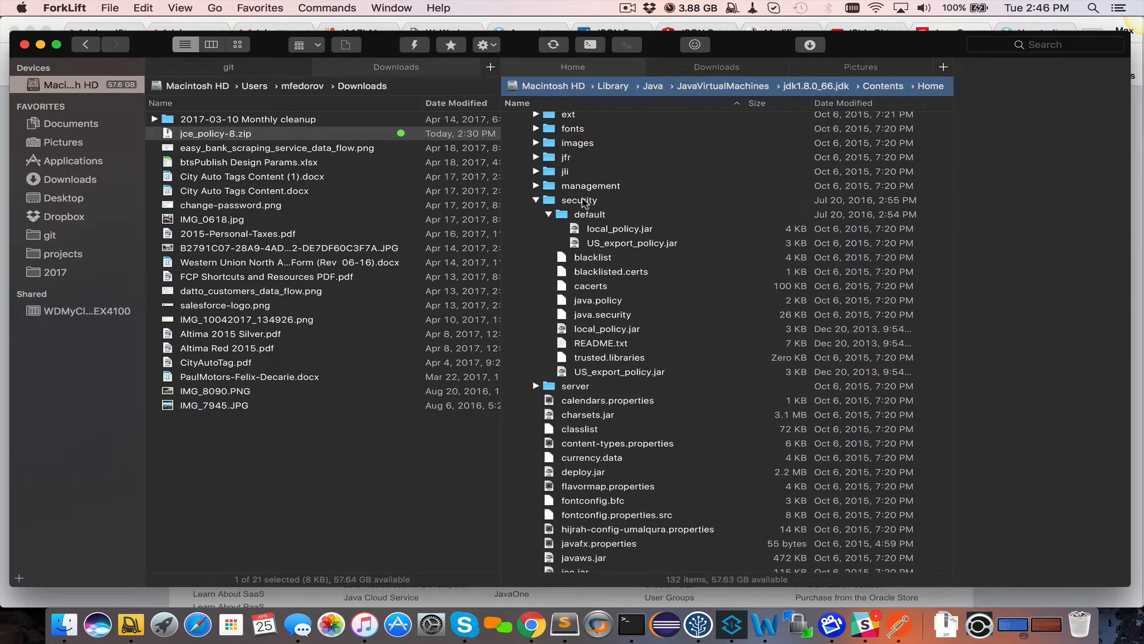
pyautogui.doubleClick(583, 202)
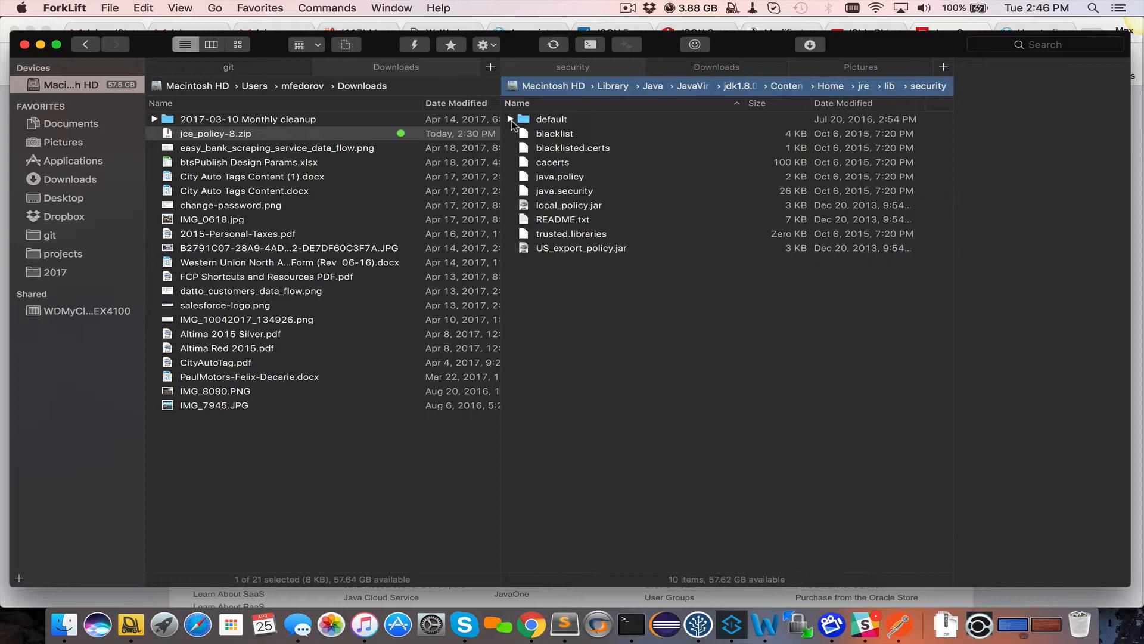
pyautogui.click(511, 120)
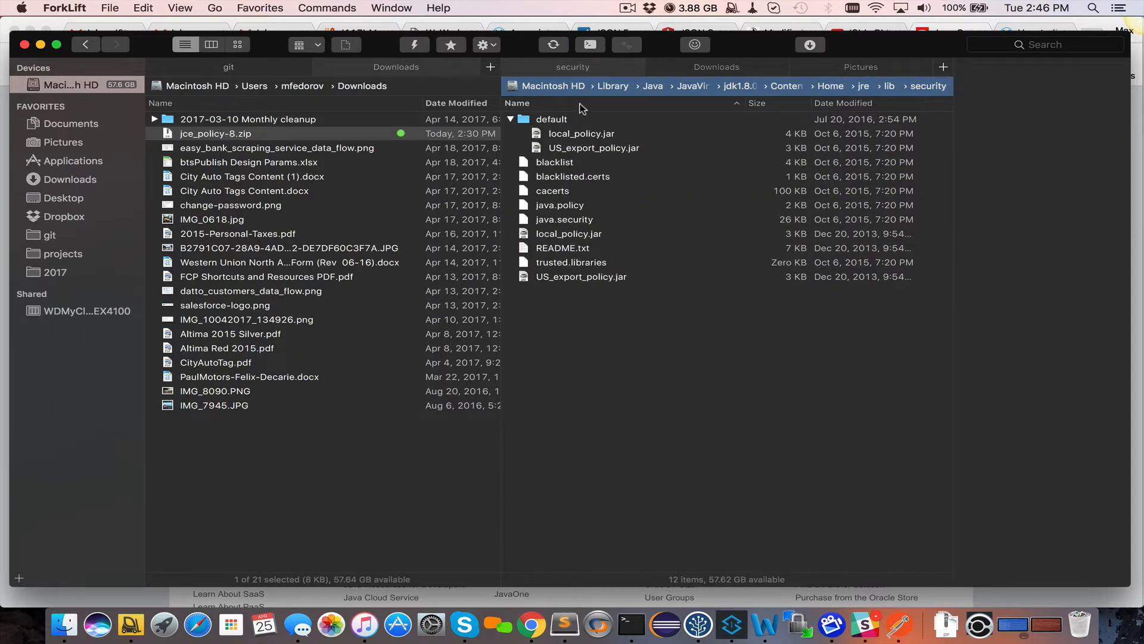
pyautogui.click(543, 281)
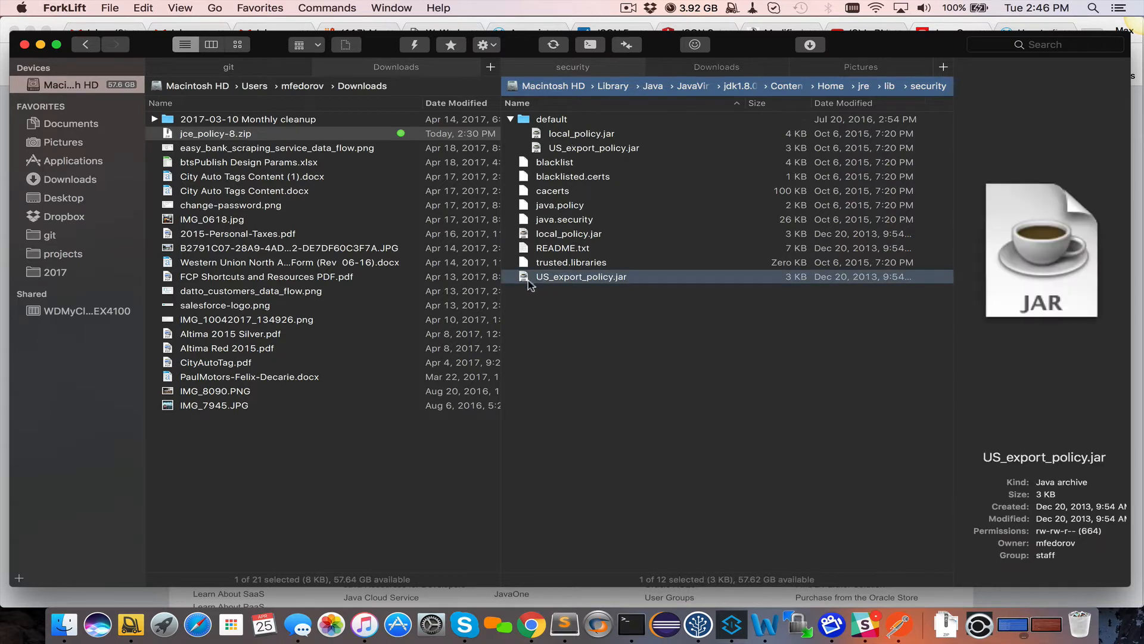
pyautogui.click(547, 237)
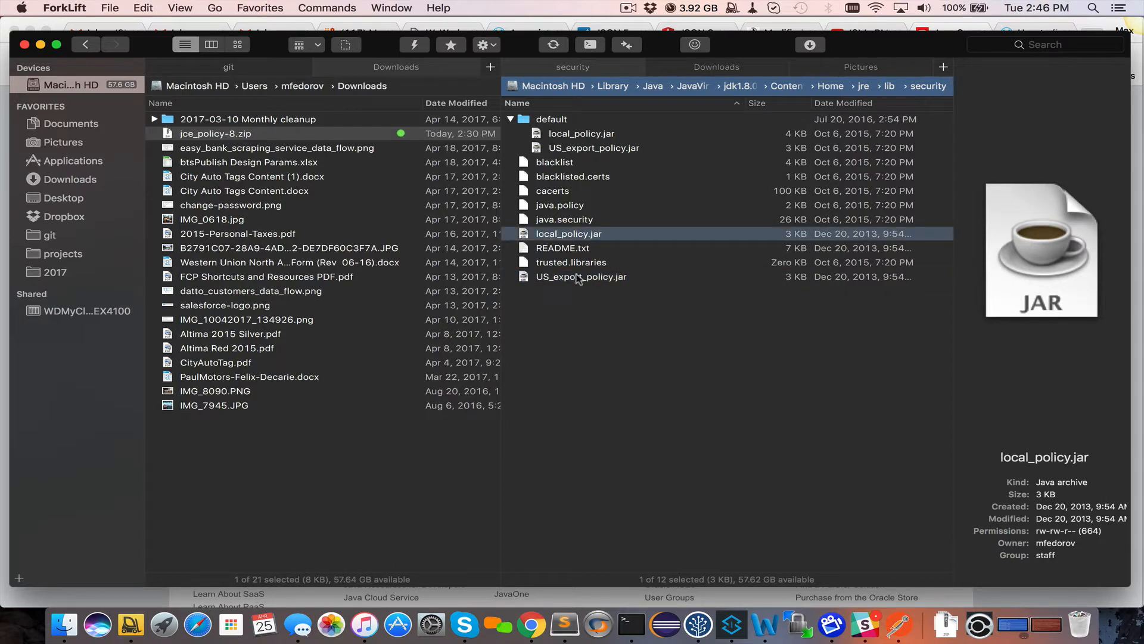
pyautogui.click(206, 135)
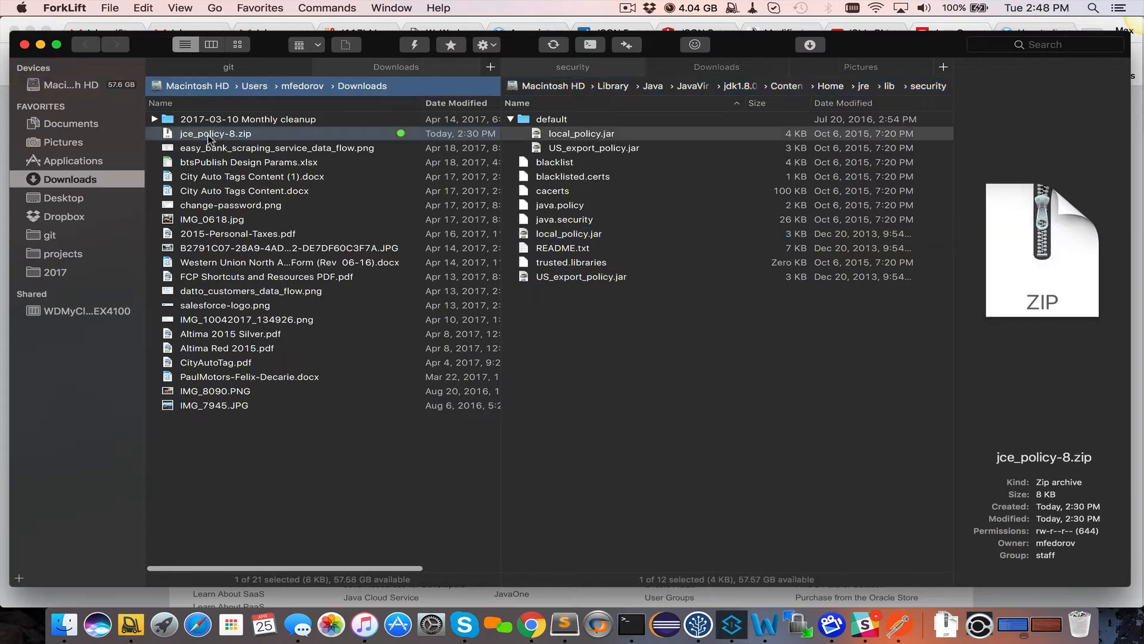
# Extract jce_policy-8.zip and select local_policy.jar and US_export_policy.jar from UnlimitedJCEPolicyJDK8
pyautogui.click(227, 147)
pyautogui.doubleClick(228, 136)
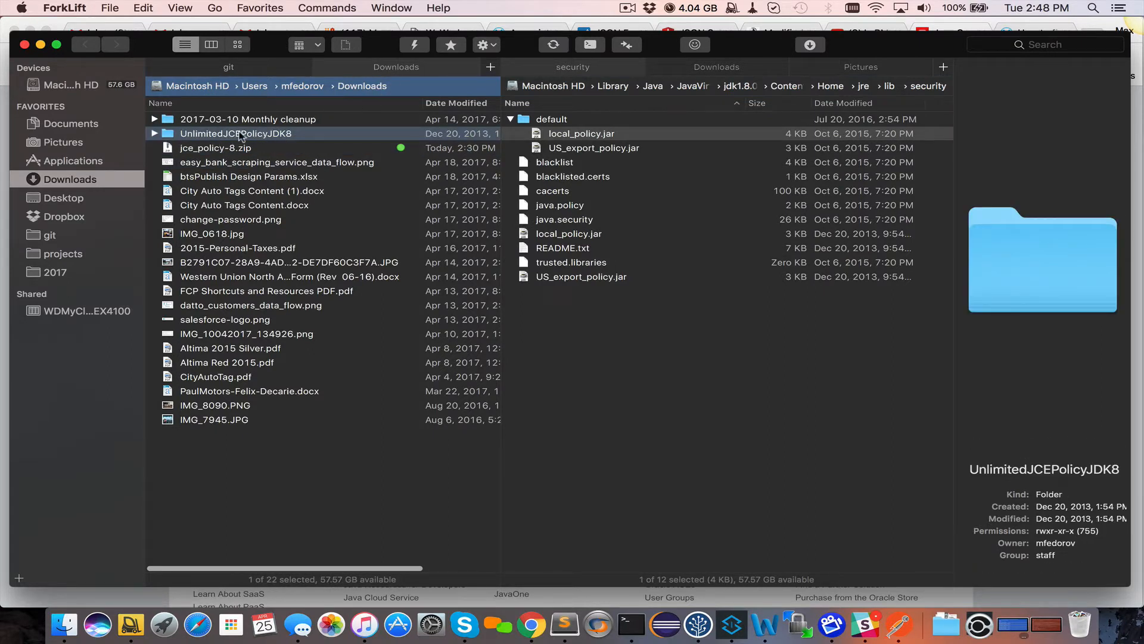
pyautogui.click(155, 134)
pyautogui.click(208, 148)
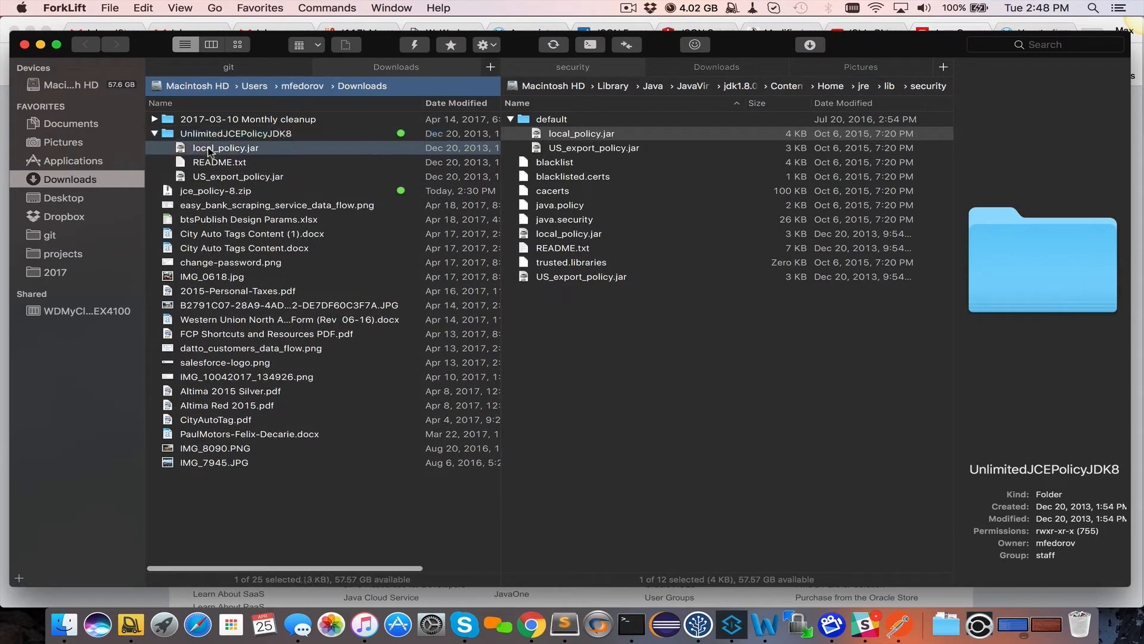
pyautogui.keyDown('super'); pyautogui.click(236, 179); pyautogui.keyUp('super')
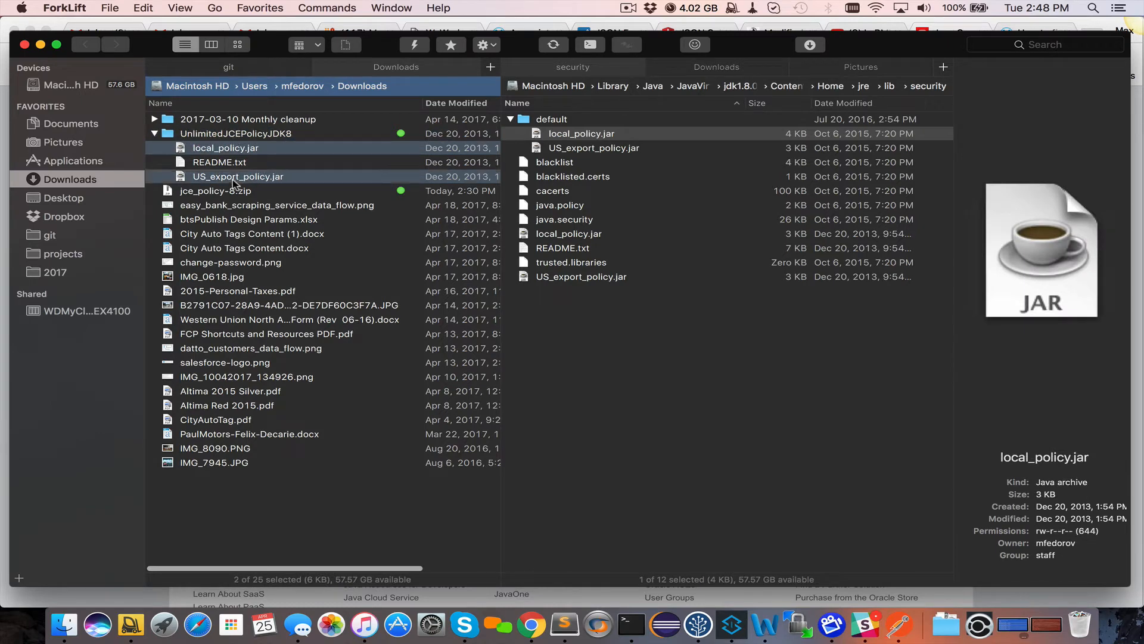
# Copy both jars into the JDK security folder, replacing the originals after entering the account password
pyautogui.moveTo(236, 151); pyautogui.dragTo(695, 409)
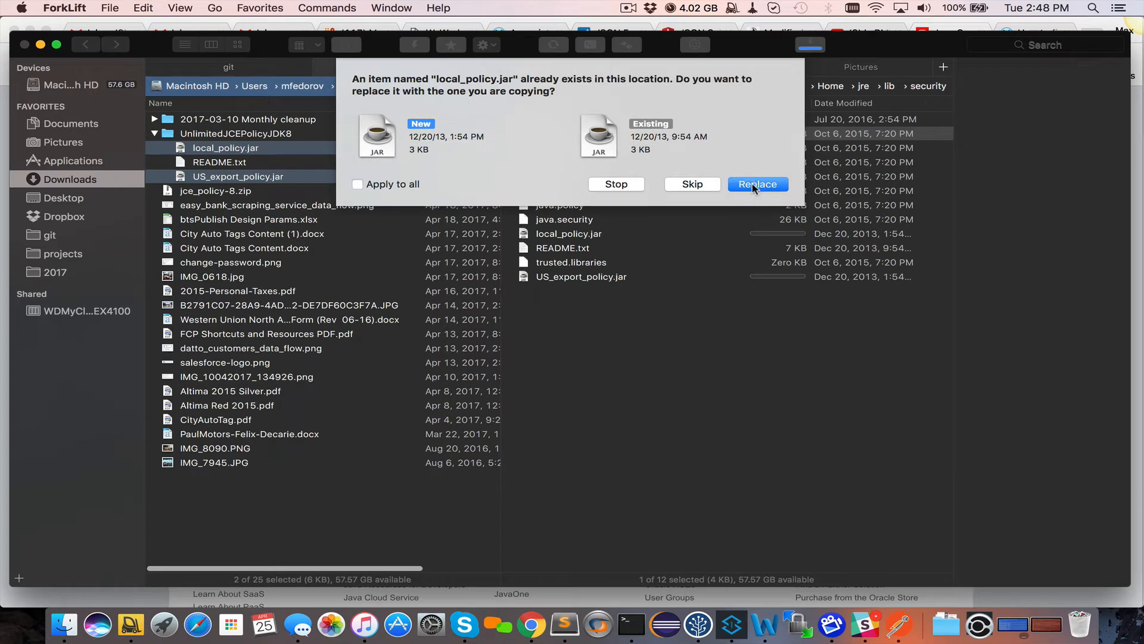
pyautogui.click(754, 187)
pyautogui.write('•••••')
pyautogui.press('Return')
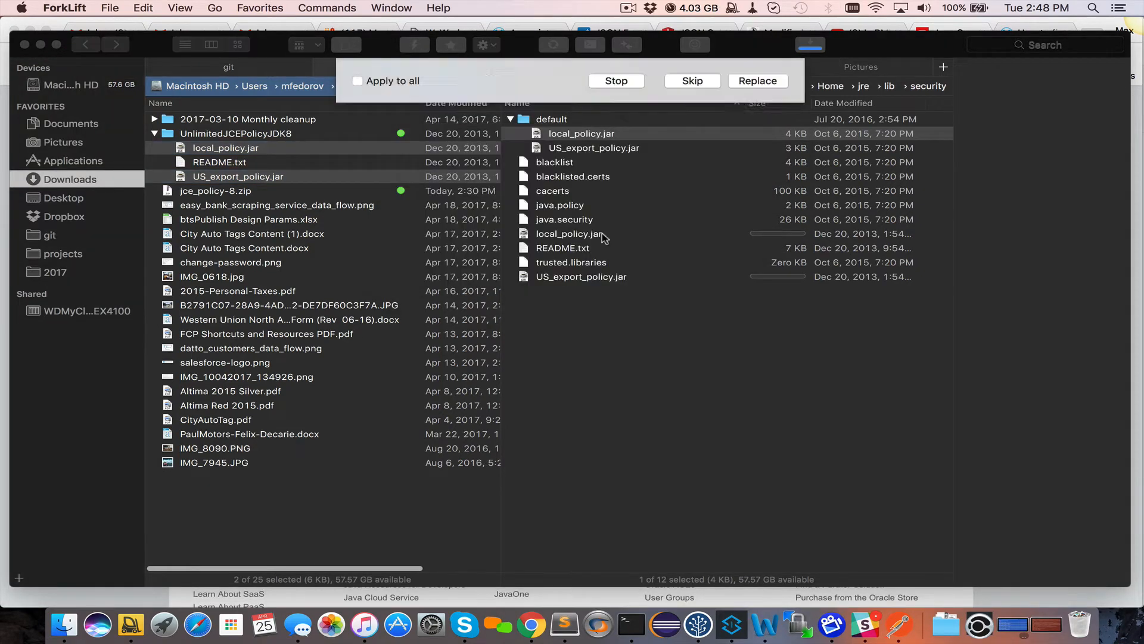
pyautogui.click(742, 187)
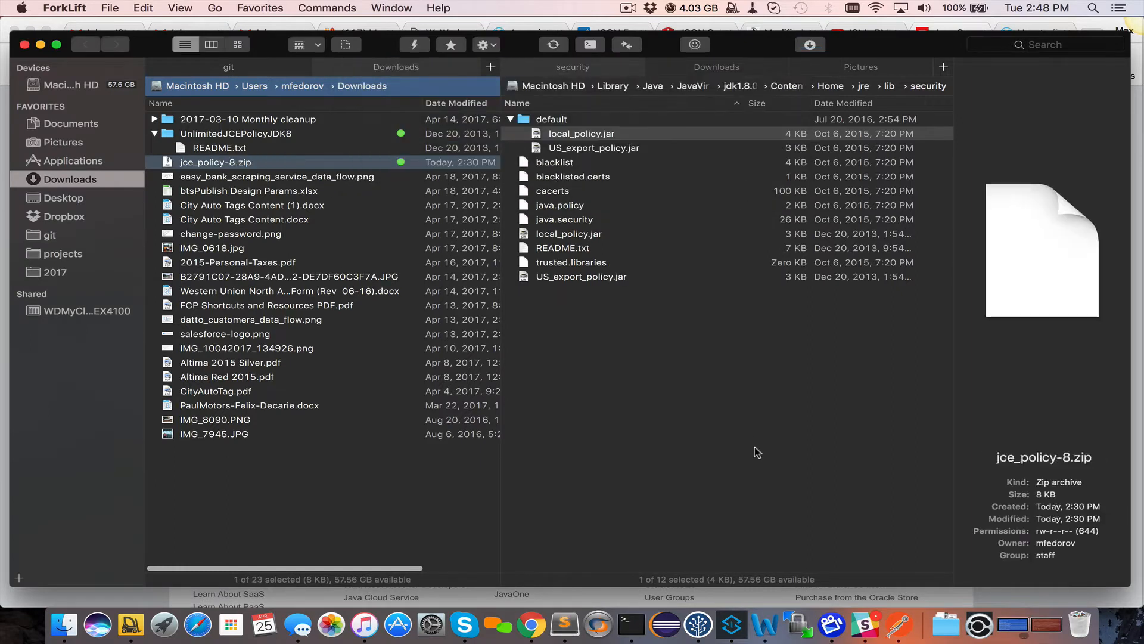
pyautogui.click(700, 384)
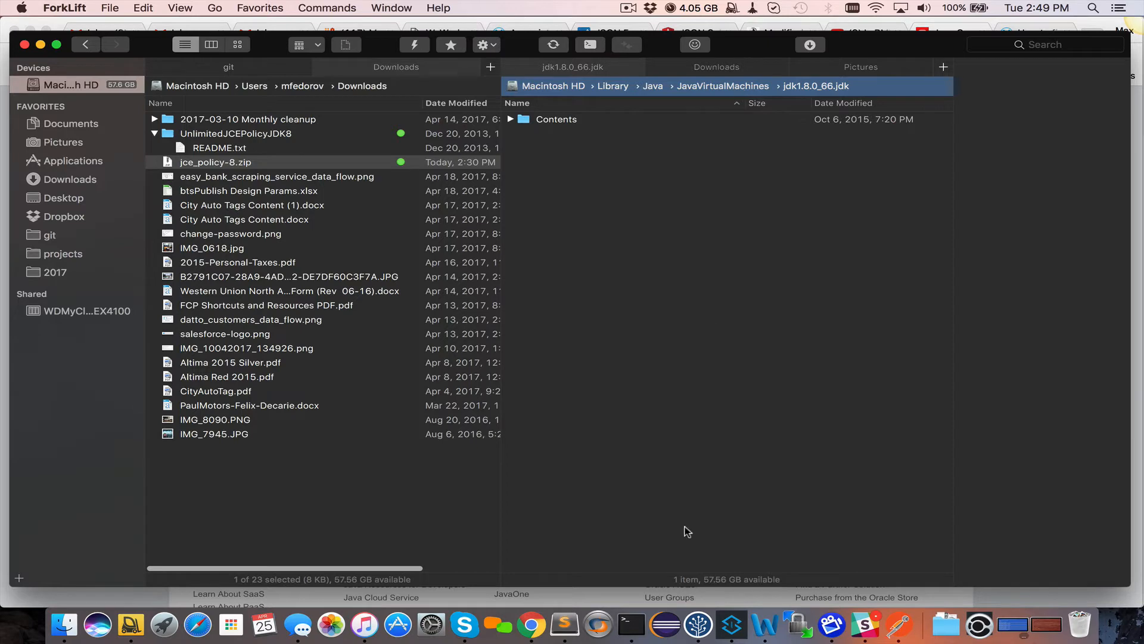
pyautogui.click(532, 626)
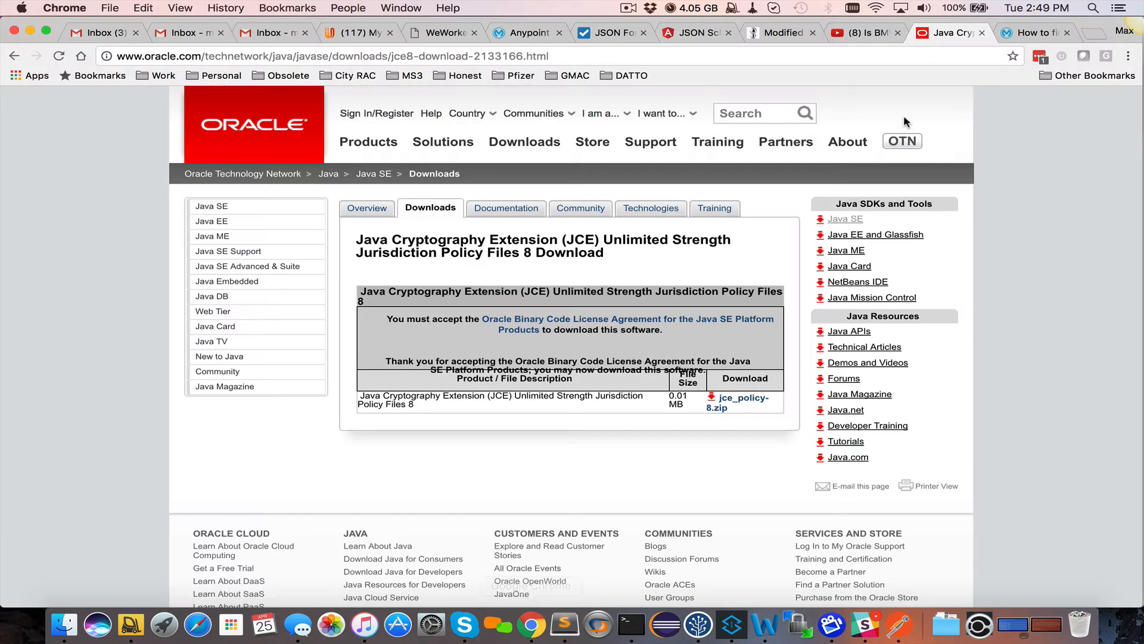
# Open the MuleSoft article on verifying JCE works and select its jrunscript check command
pyautogui.click(1034, 32)
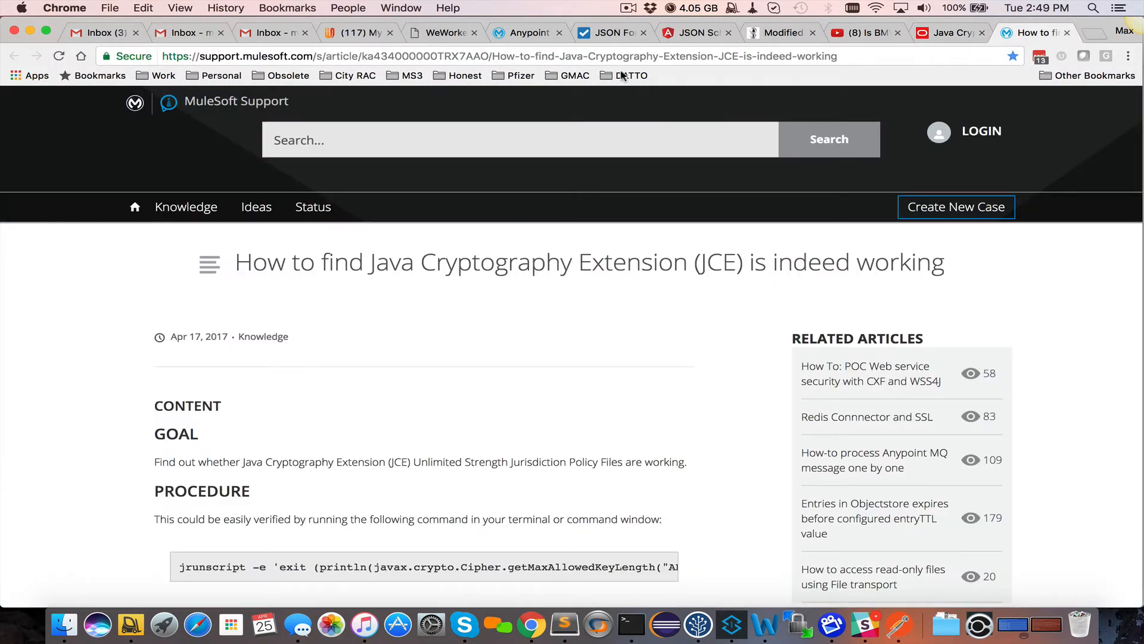
pyautogui.scroll(-1, 484, 374)
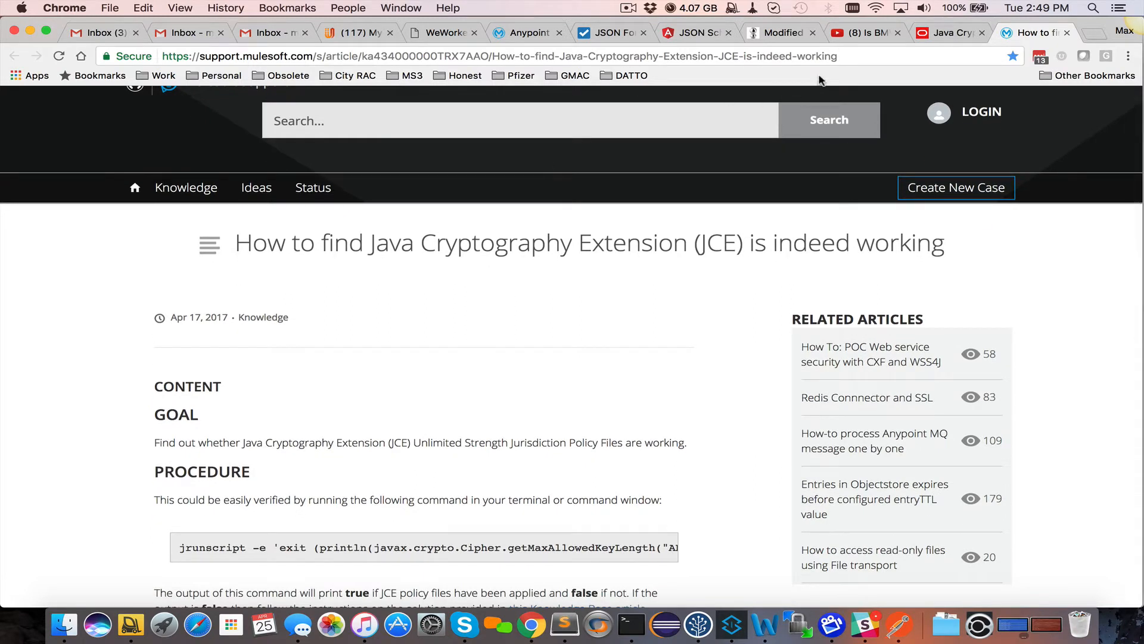
pyautogui.scroll(-5, 261, 273)
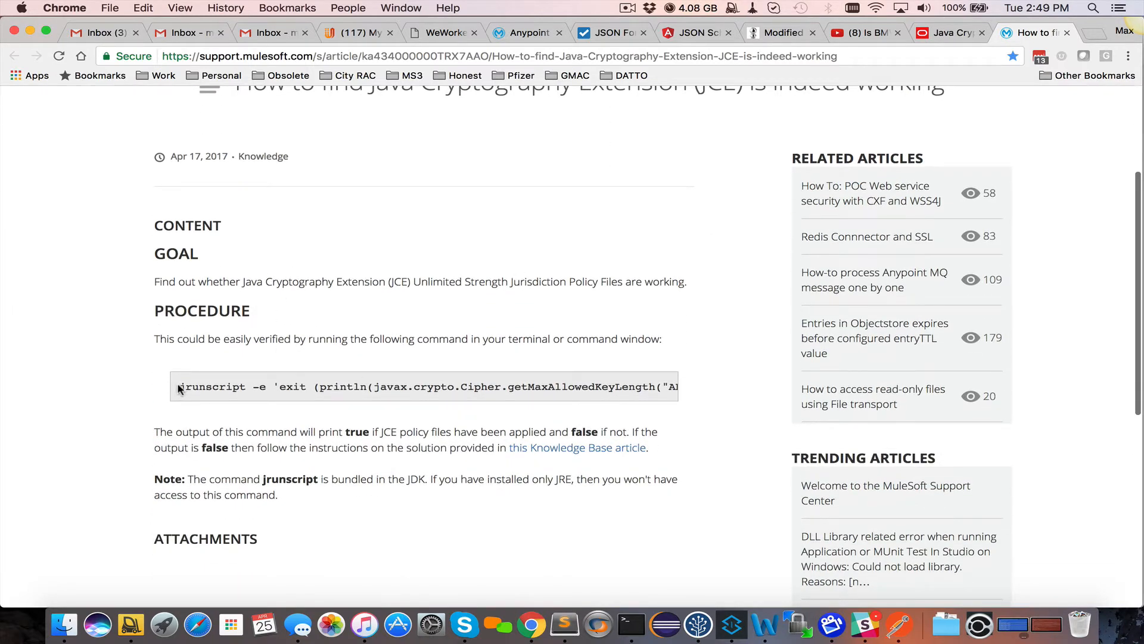
pyautogui.moveTo(649, 400); pyautogui.dragTo(674, 388)
pyautogui.press('super+c')
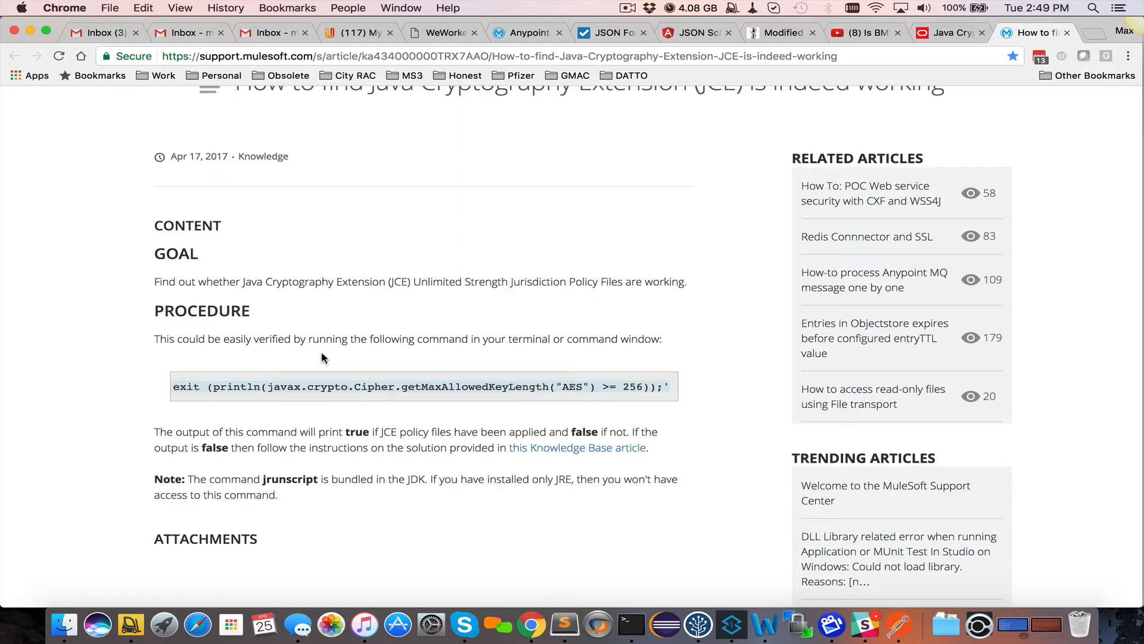
pyautogui.click(632, 624)
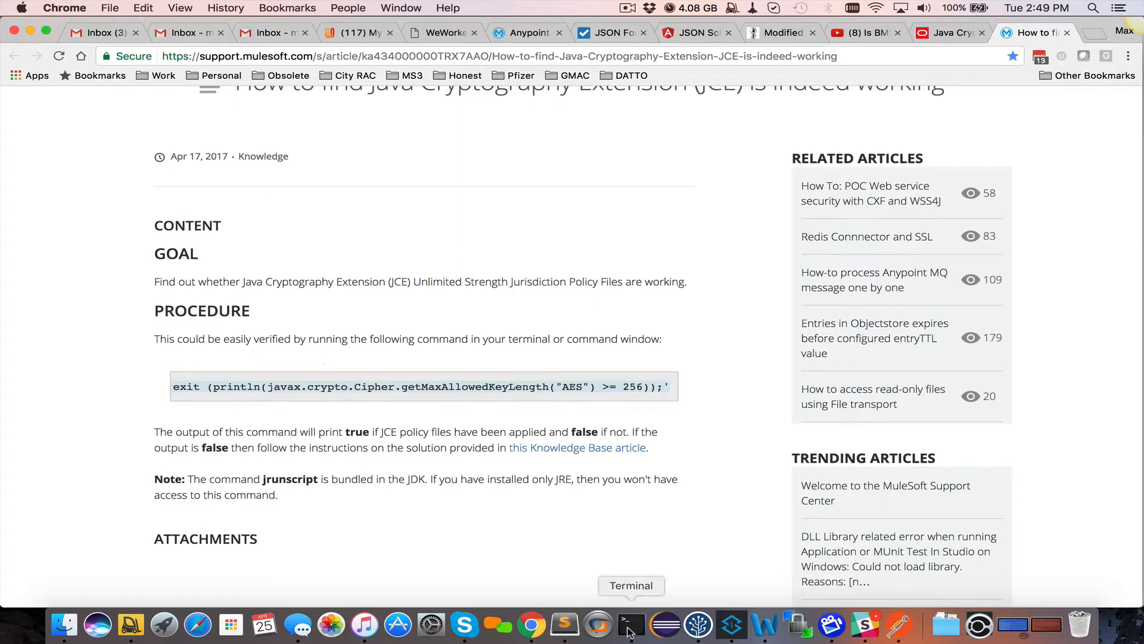
# Paste and run the jrunscript AES key-length check in Terminal, confirming it prints true
pyautogui.rightClick(440, 335)
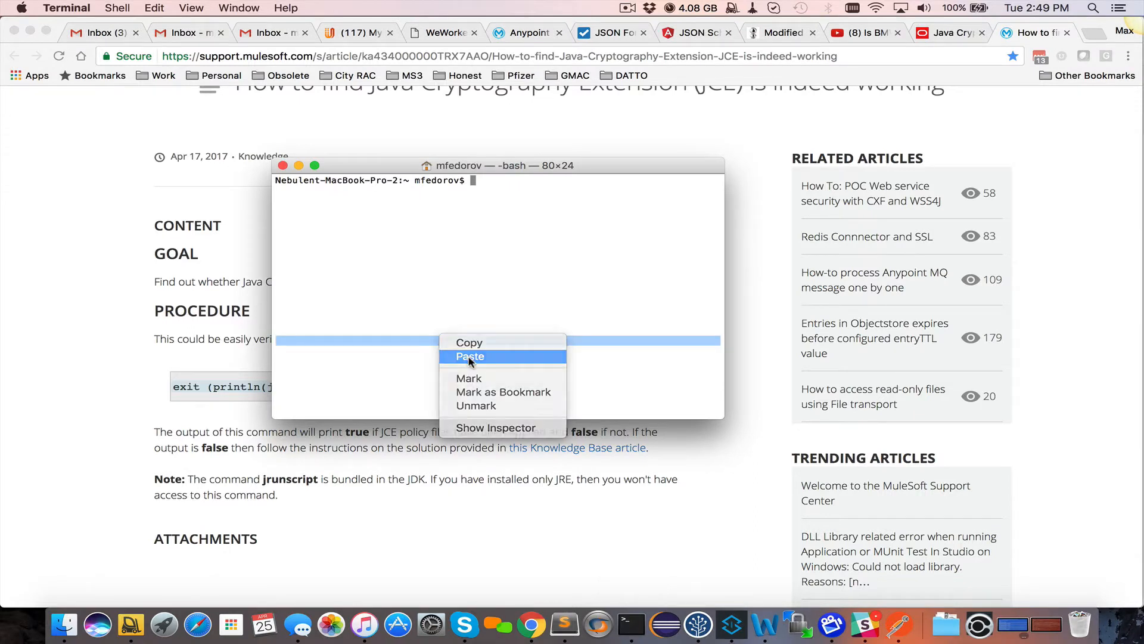
pyautogui.click(469, 356)
pyautogui.press('Return')
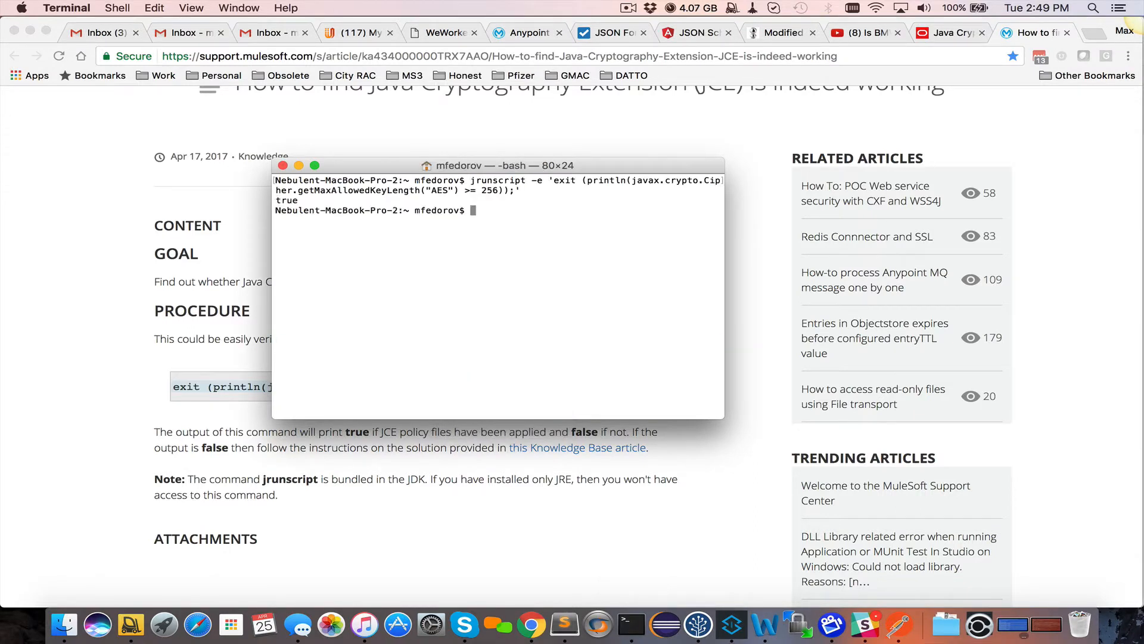
pyautogui.doubleClick(281, 201)
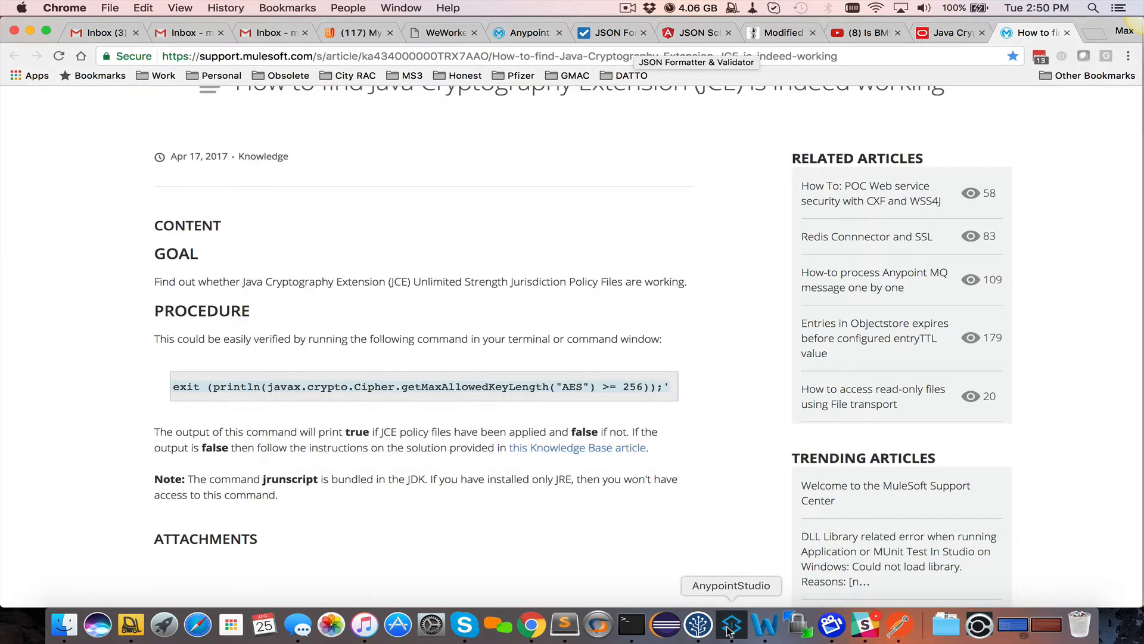
pyautogui.click(732, 626)
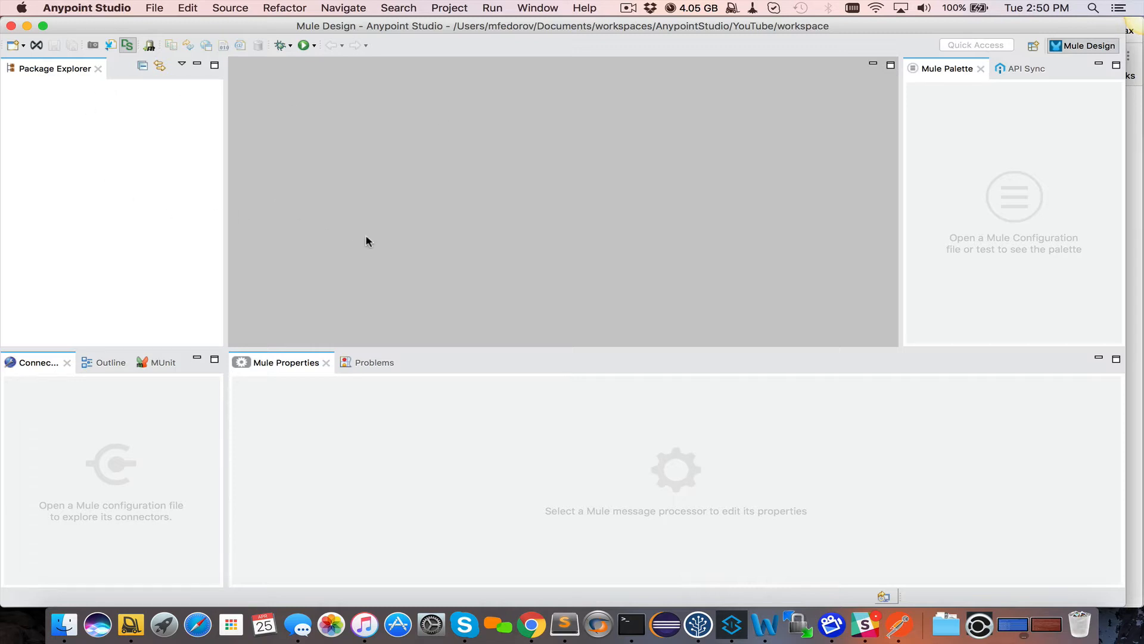
# Open Anypoint Studio's Help menu with its software-installation options
pyautogui.click(583, 9)
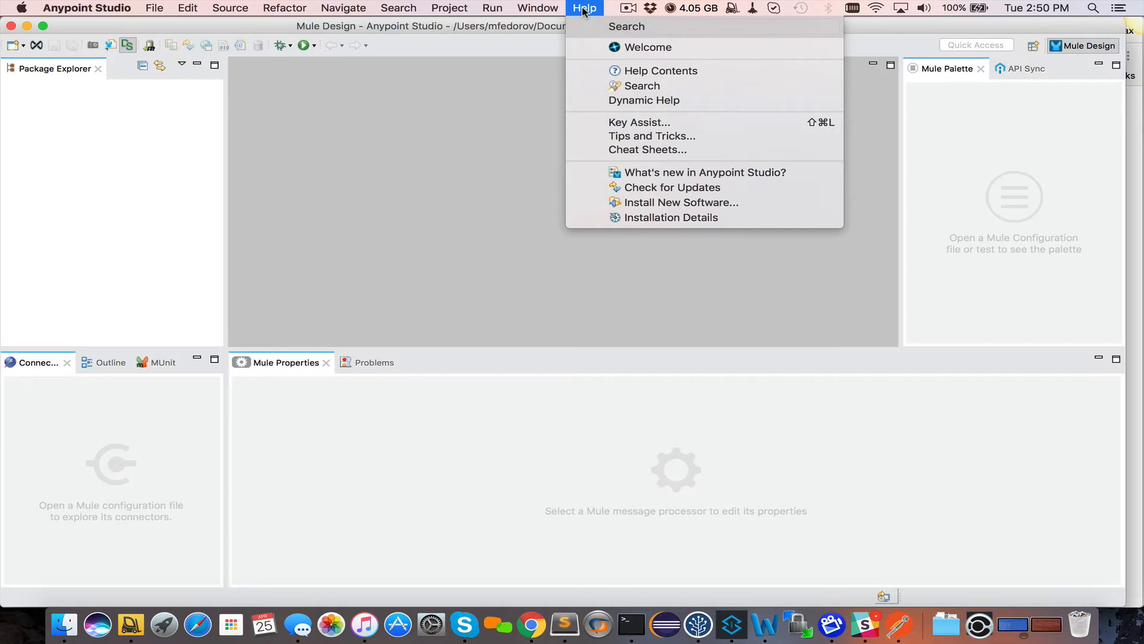
pyautogui.click(677, 203)
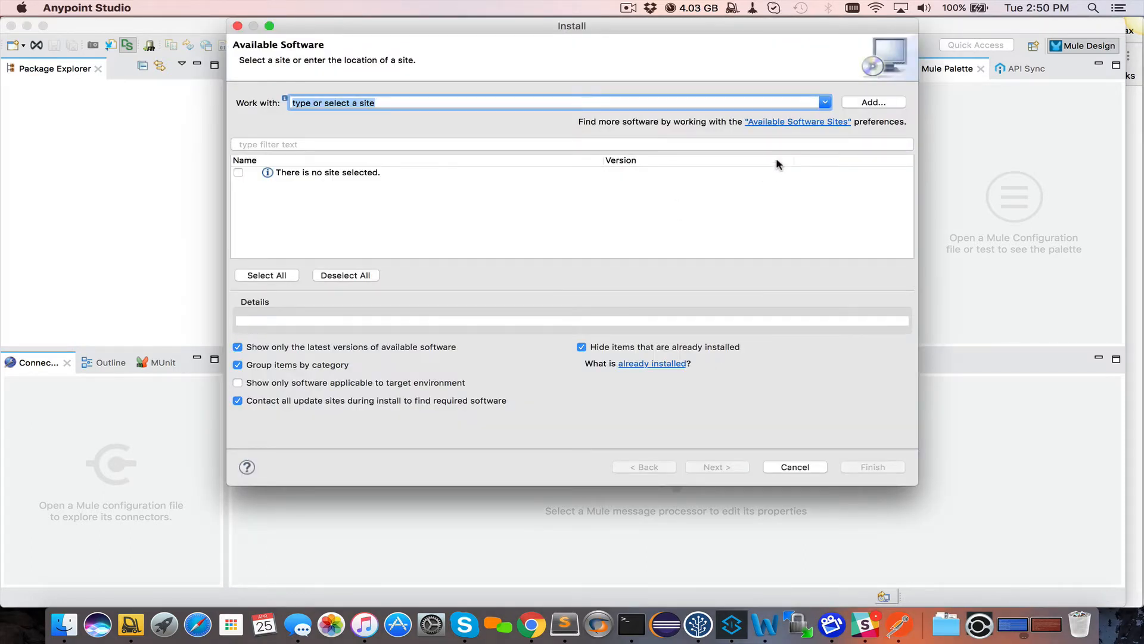
pyautogui.click(872, 103)
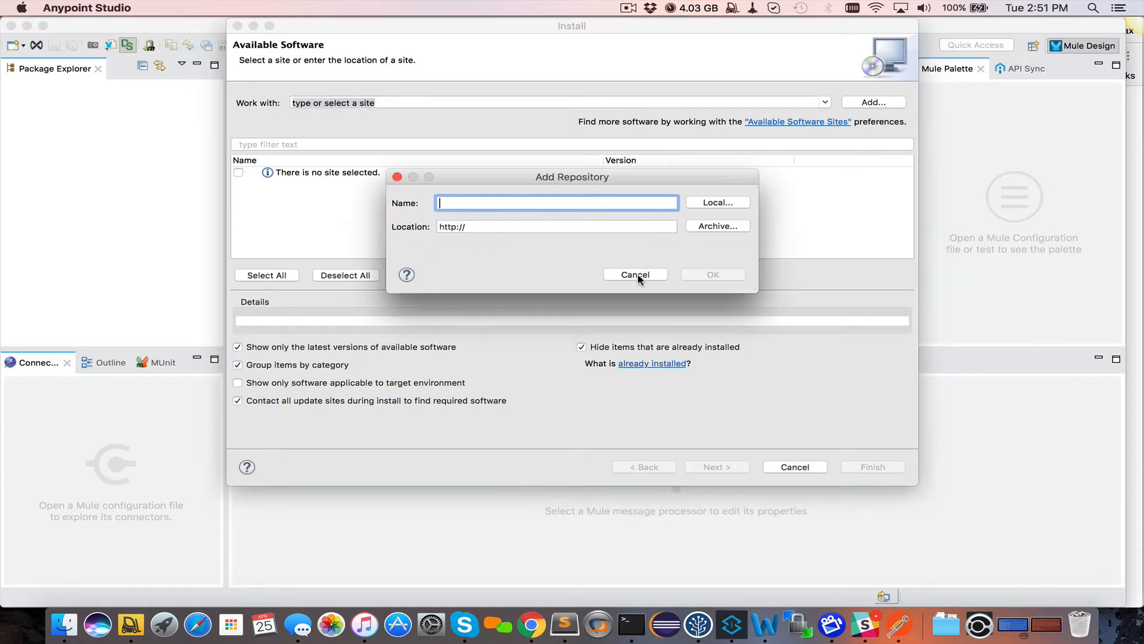
pyautogui.click(640, 273)
pyautogui.click(826, 101)
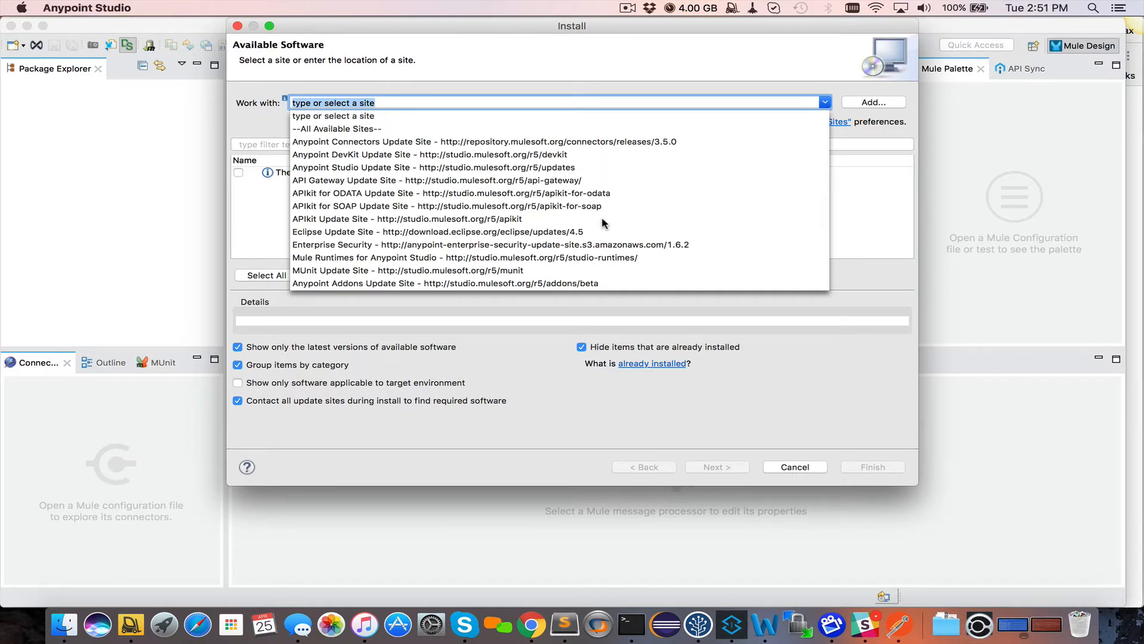
pyautogui.click(593, 245)
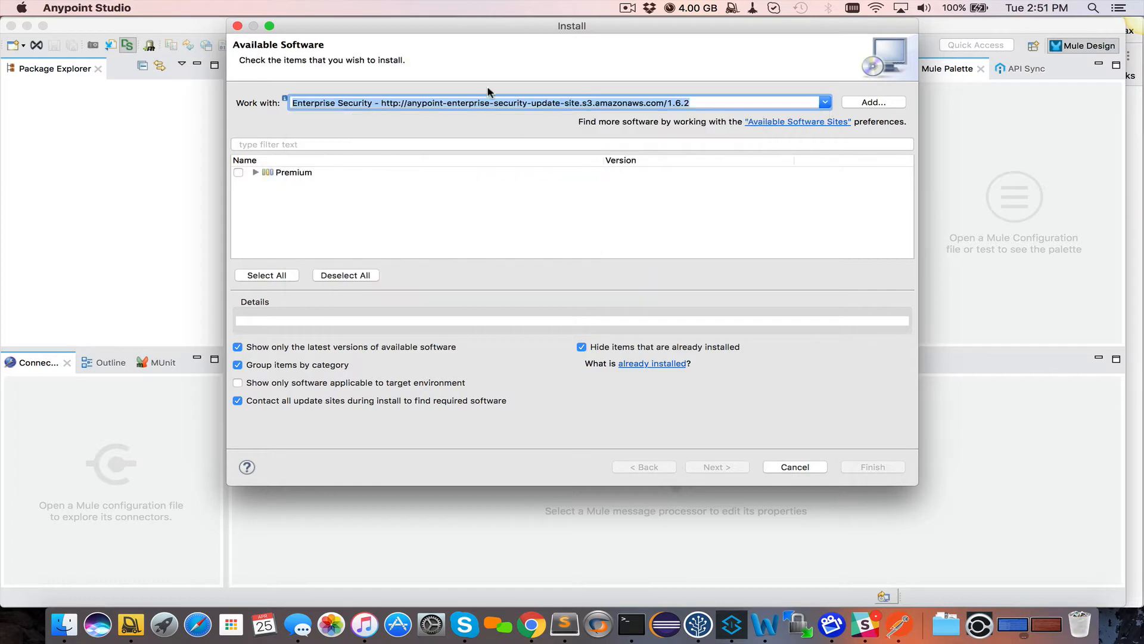
pyautogui.click(461, 103)
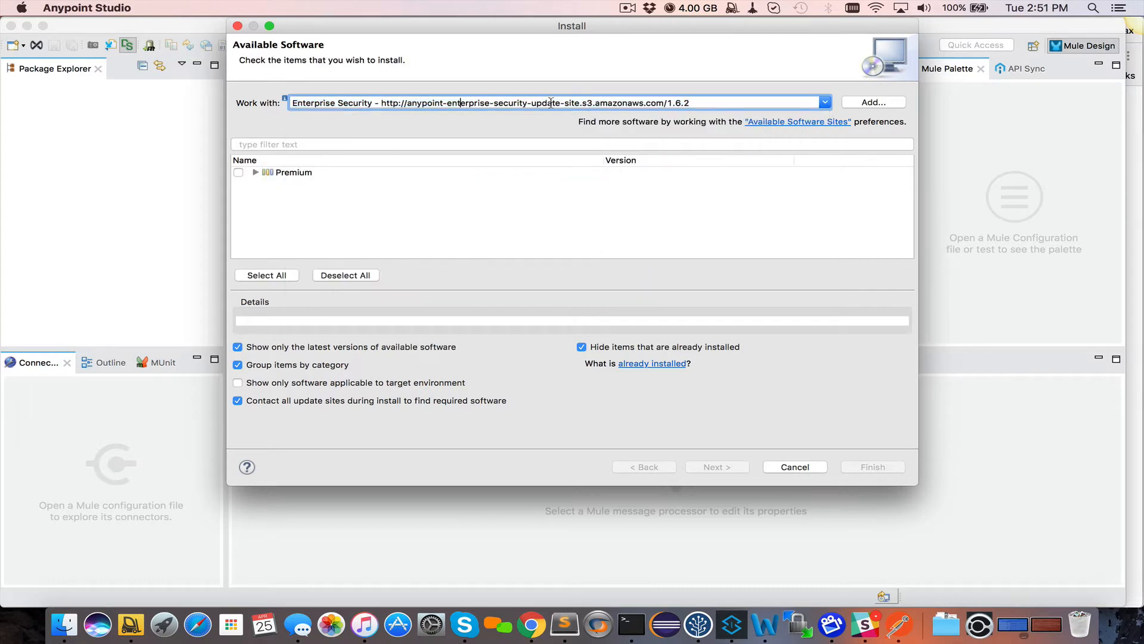
pyautogui.tripleClick(644, 102)
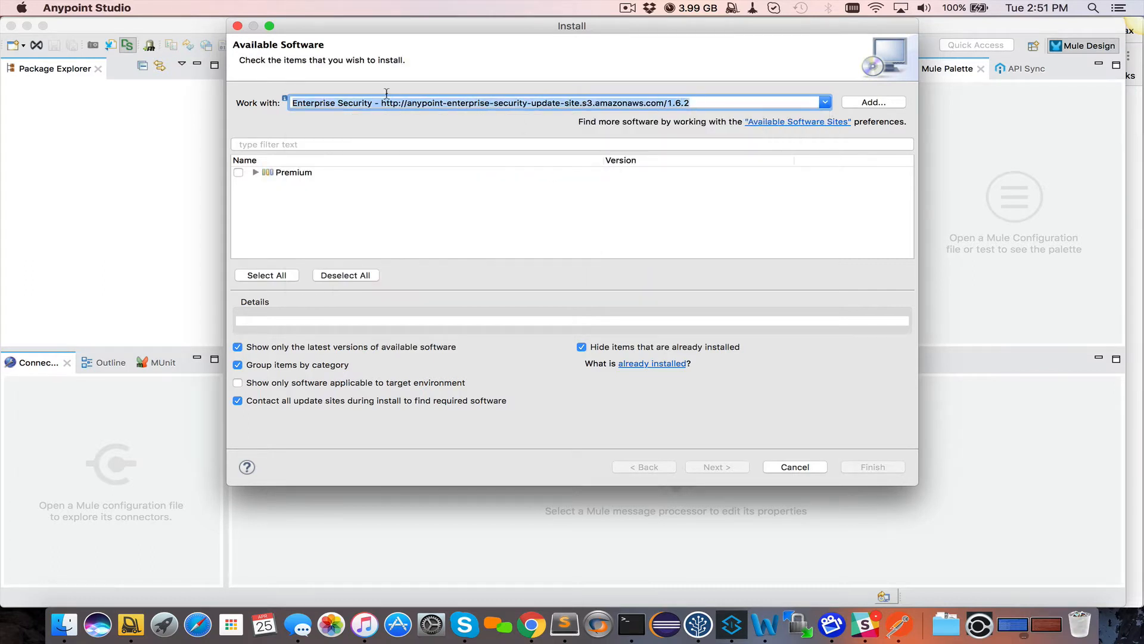
pyautogui.click(238, 172)
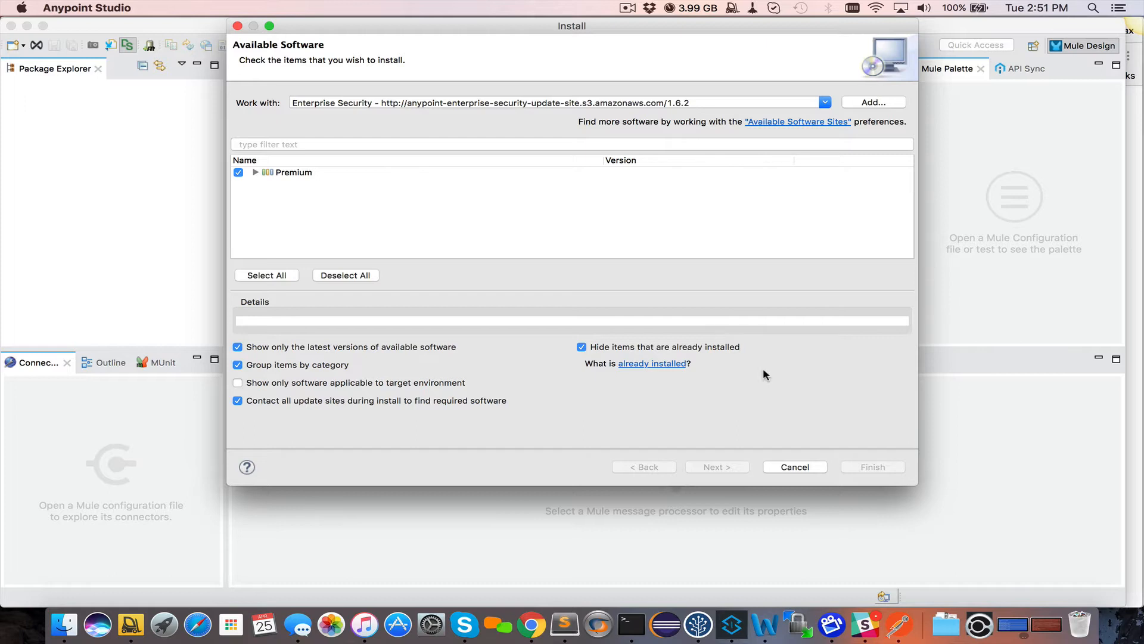
pyautogui.click(795, 467)
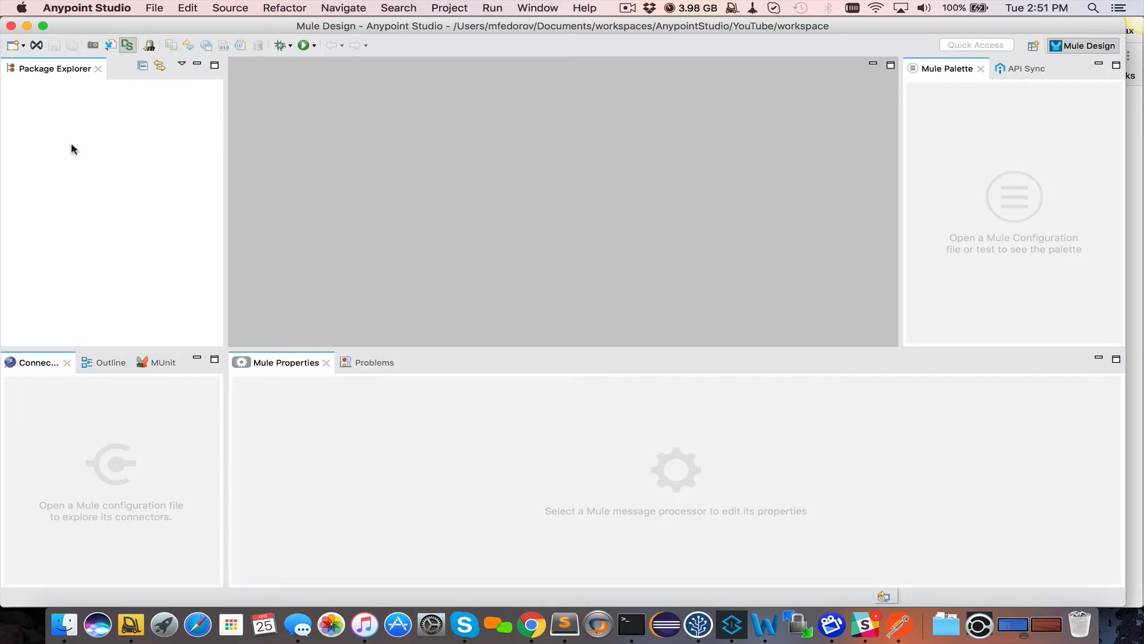
# Create the Maven-based Mule project secure-properties-app with group id com.nebulent, accepting remaining defaults
pyautogui.click(154, 9)
pyautogui.moveTo(161, 25)
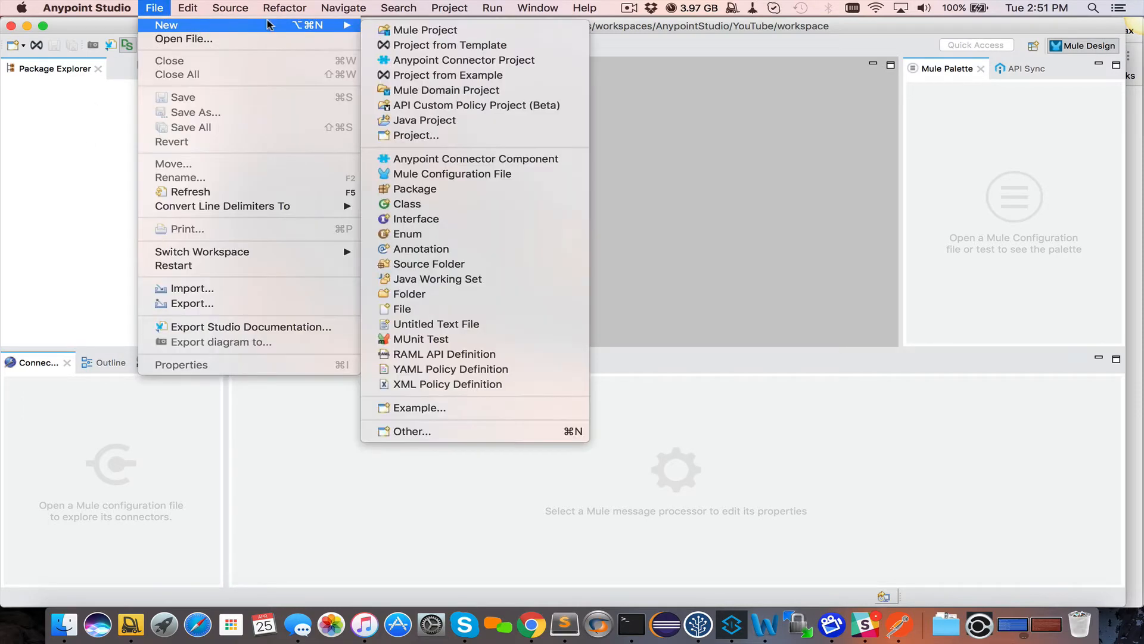
pyautogui.click(436, 33)
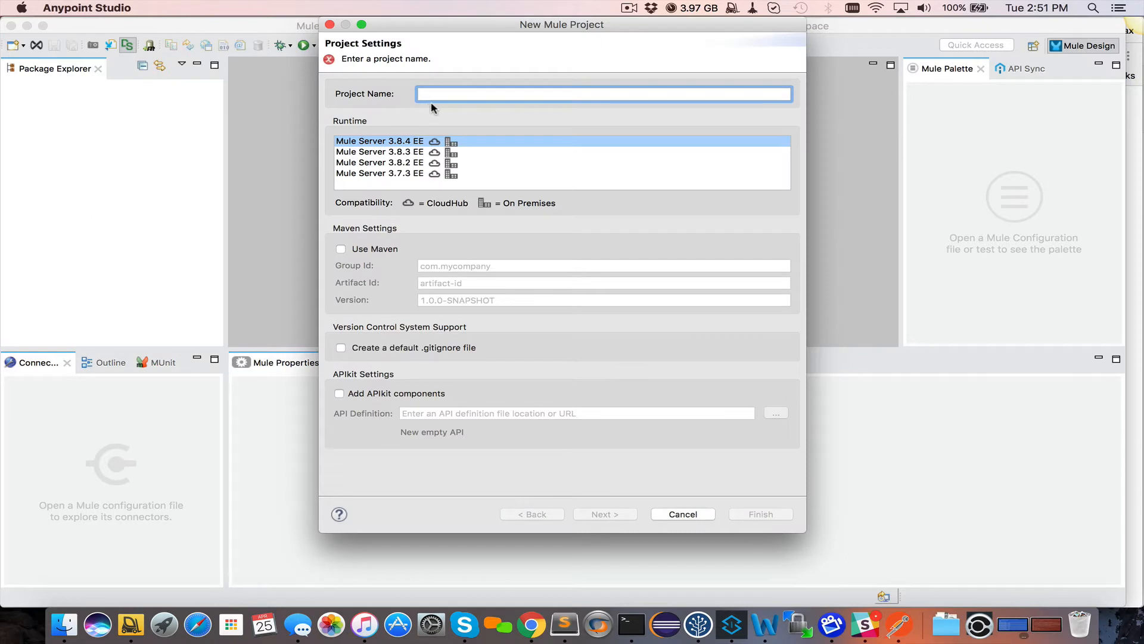
pyautogui.write('secure-pro')
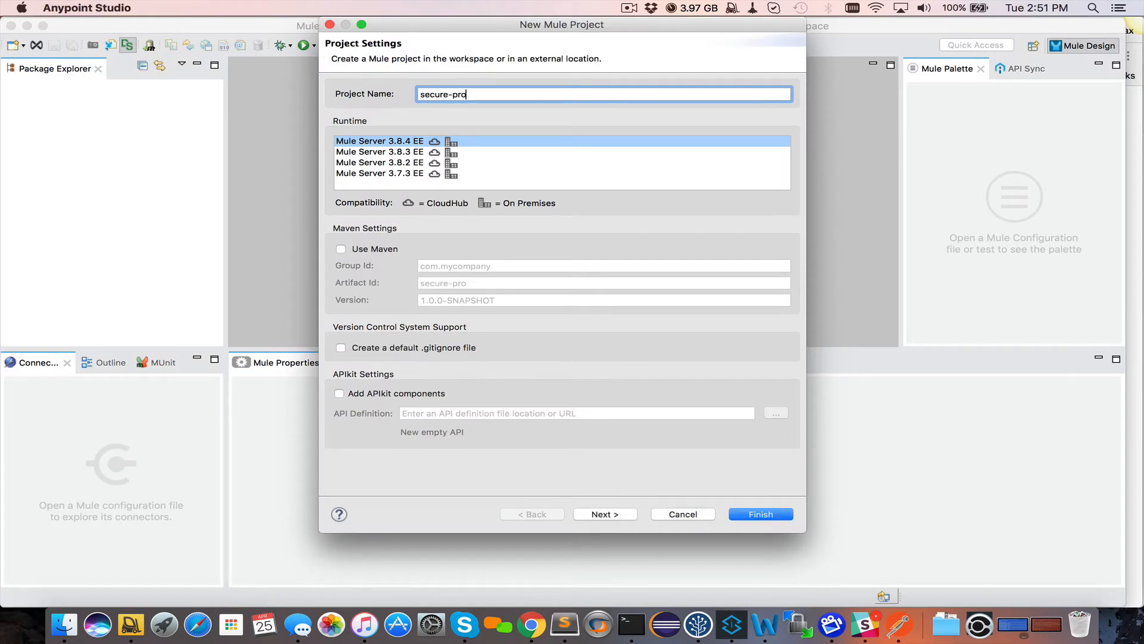
pyautogui.write('perties-app')
pyautogui.click(341, 249)
pyautogui.doubleClick(450, 266)
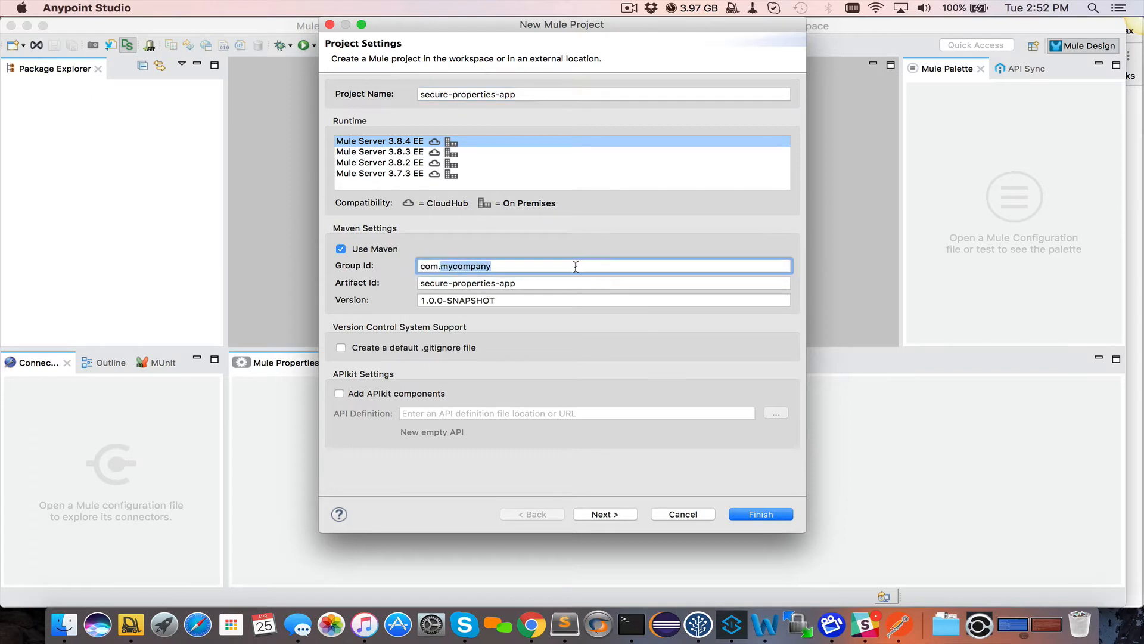
pyautogui.write('nebulent')
pyautogui.click(573, 284)
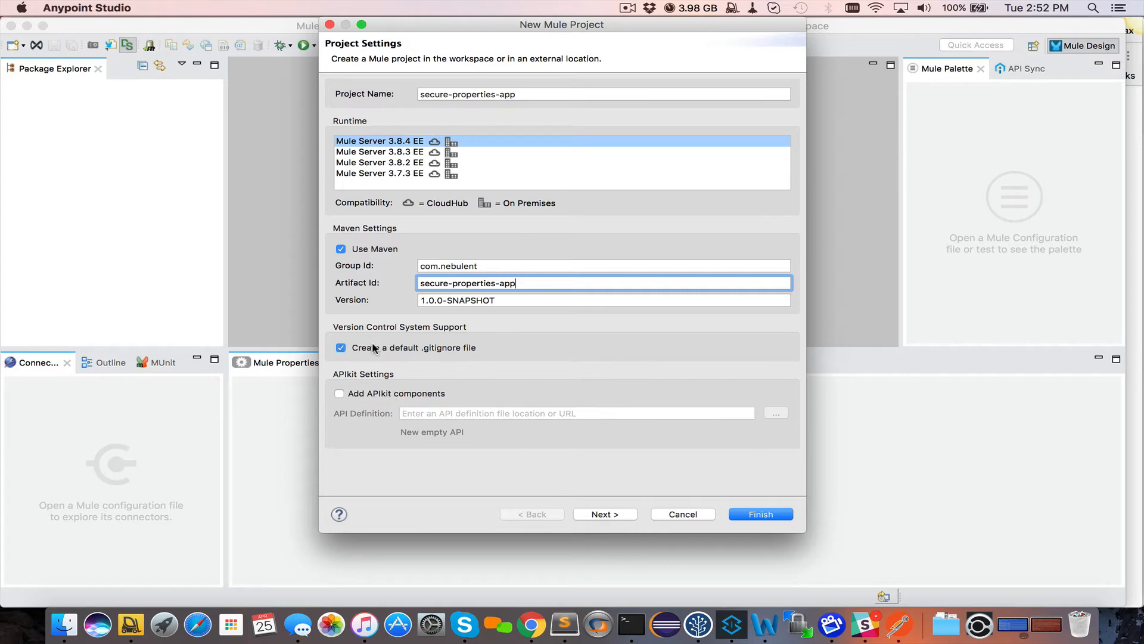
pyautogui.click(598, 515)
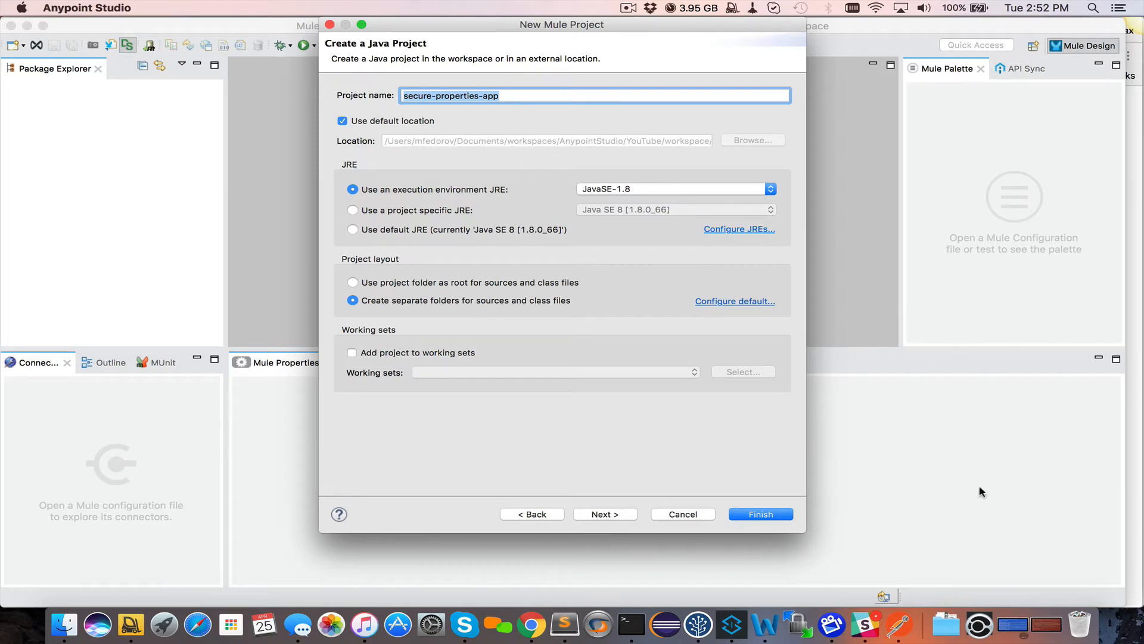
pyautogui.click(615, 514)
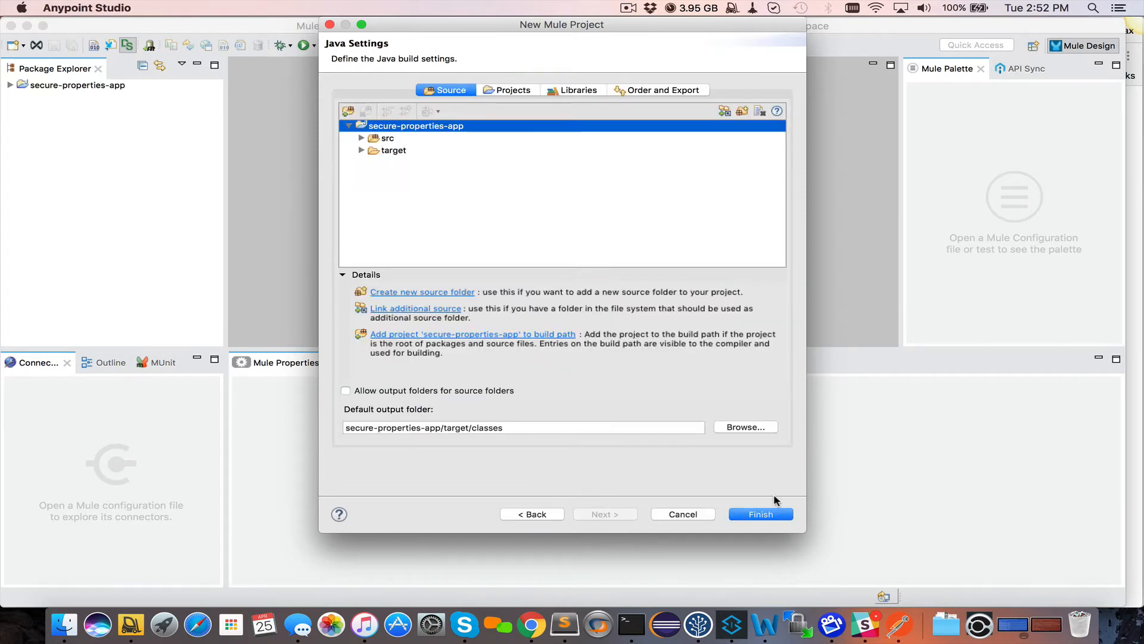
pyautogui.click(770, 516)
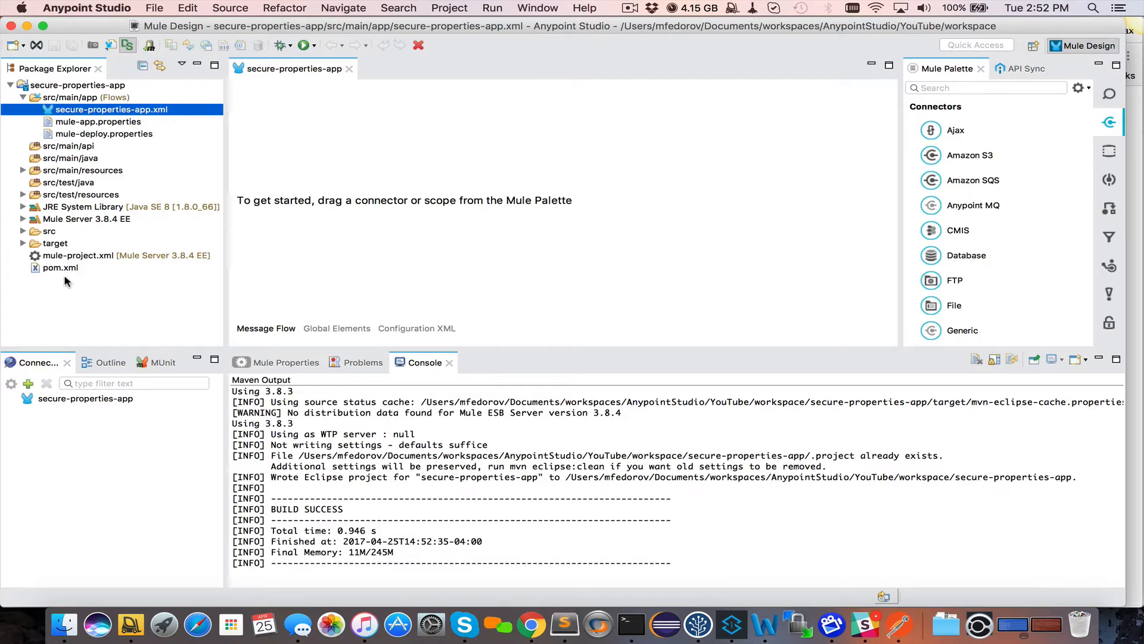
# Open pom.xml in the XML source view and scroll through its plugins and Mule dependencies
pyautogui.click(48, 270)
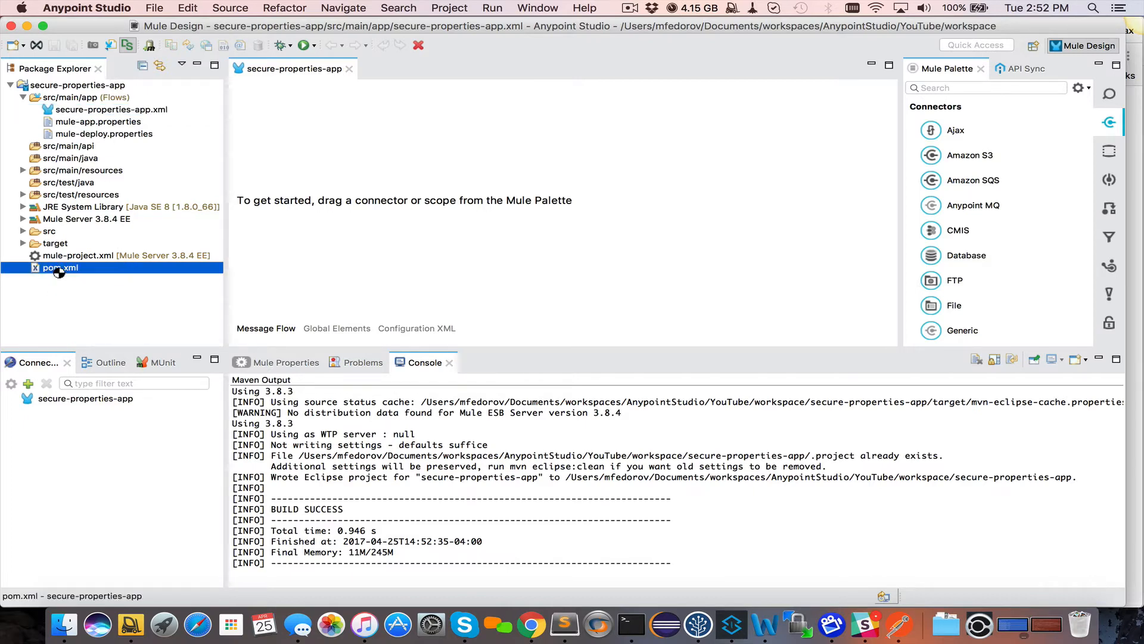
pyautogui.doubleClick(57, 272)
pyautogui.click(284, 330)
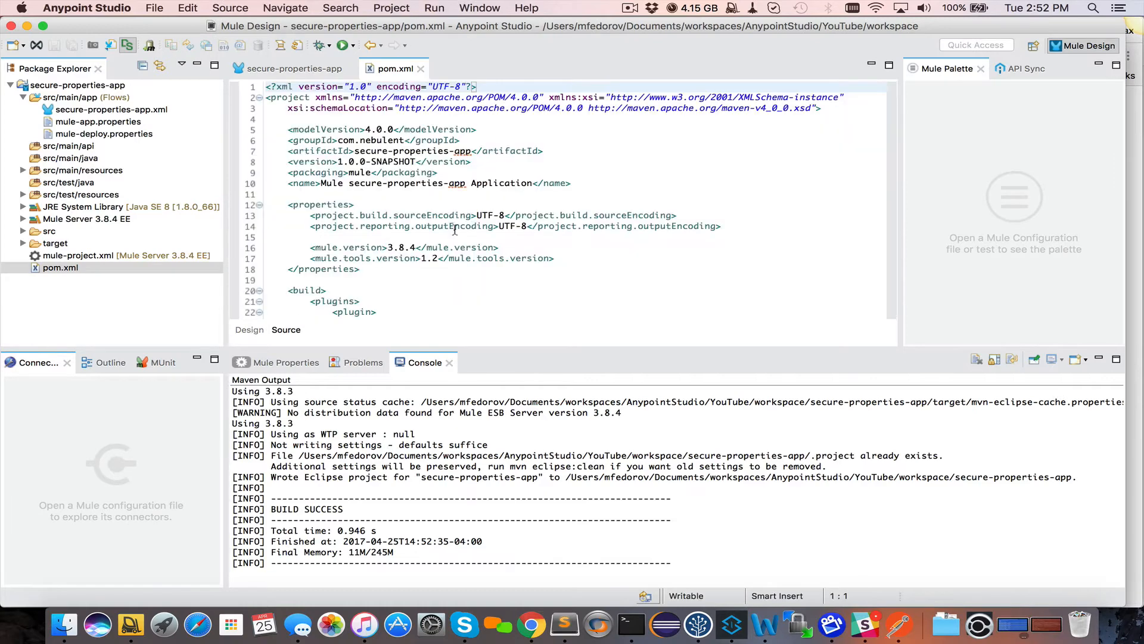
pyautogui.scroll(-5, 455, 229)
pyautogui.scroll(4, 455, 230)
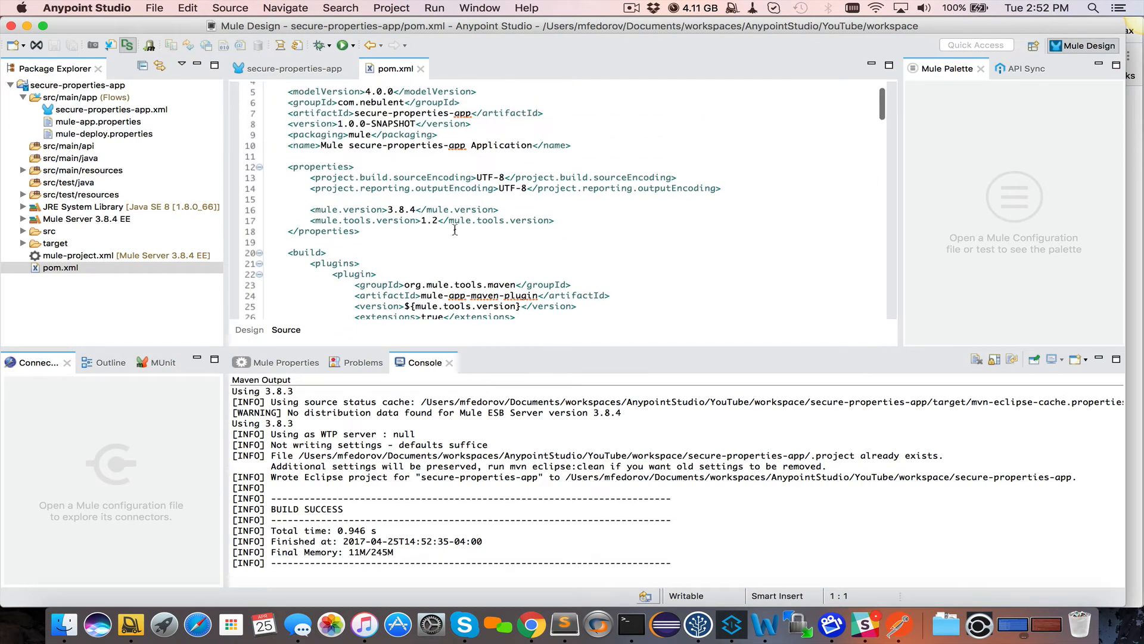
pyautogui.scroll(-18, 540, 234)
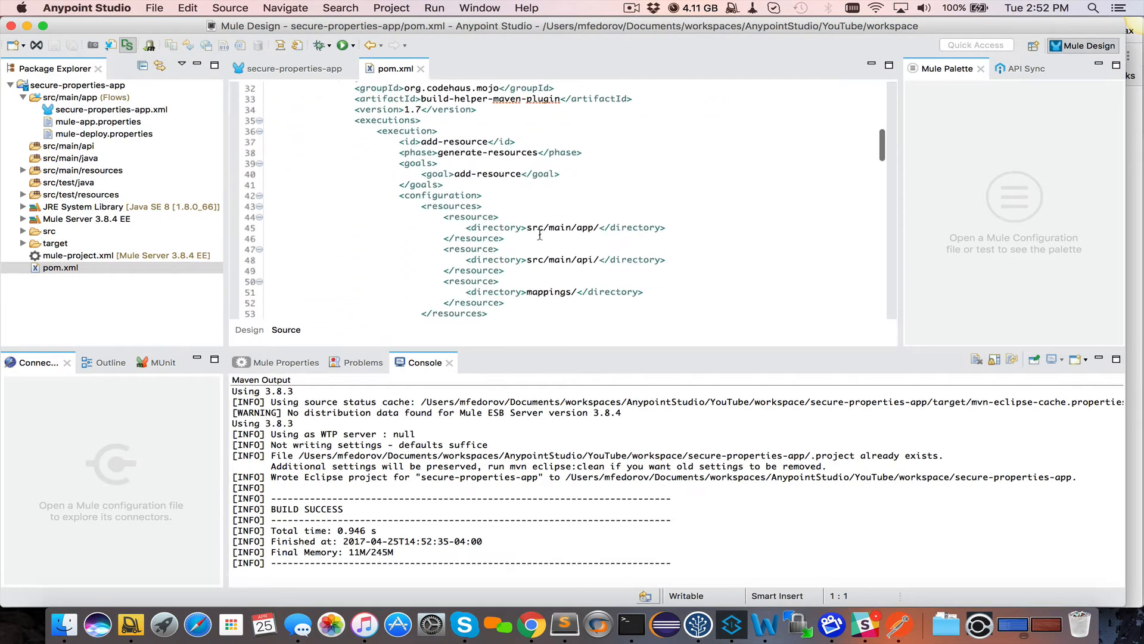
pyautogui.scroll(-16, 540, 234)
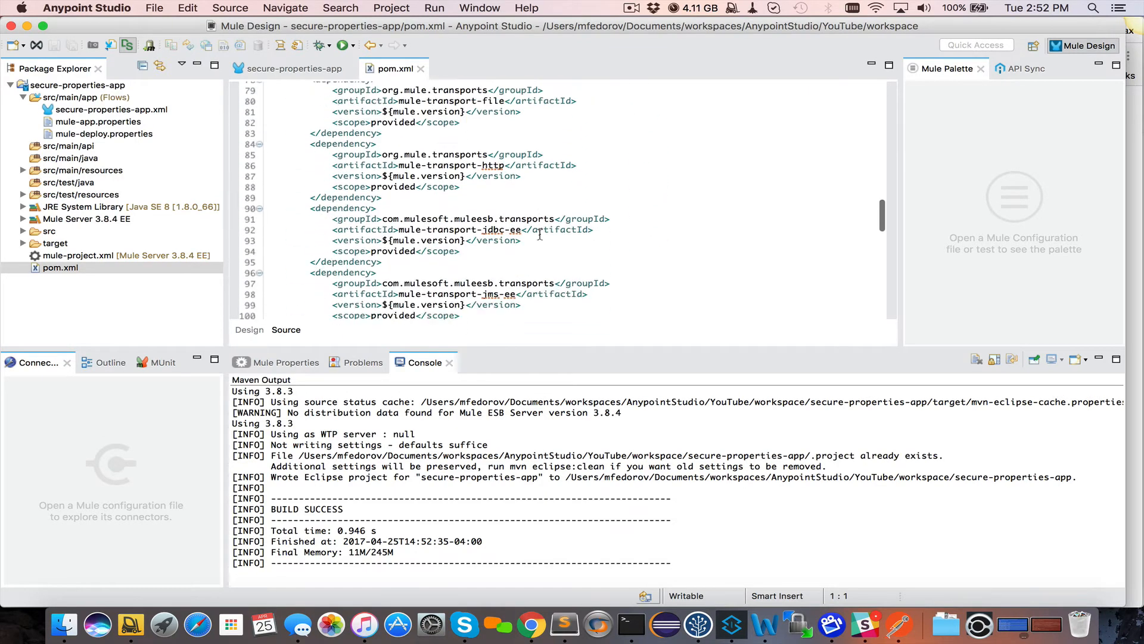
# Create a new file named app.properties in src/main/resources
pyautogui.scroll(-6, 540, 234)
pyautogui.click(23, 170)
pyautogui.rightClick(98, 170)
pyautogui.moveTo(158, 162)
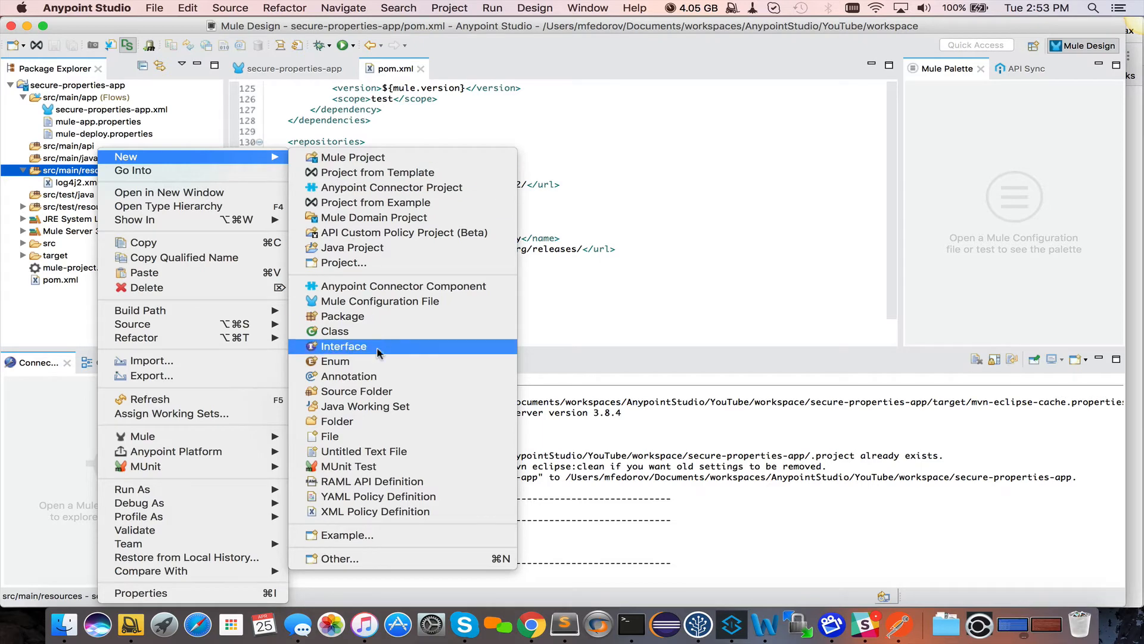
pyautogui.click(359, 439)
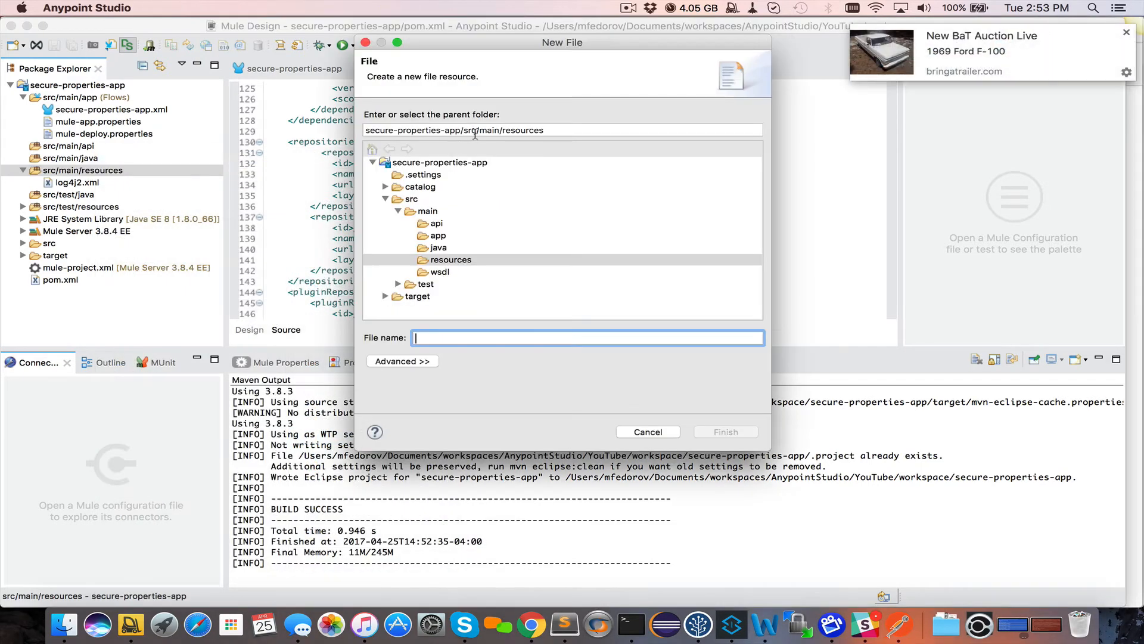
pyautogui.write('app')
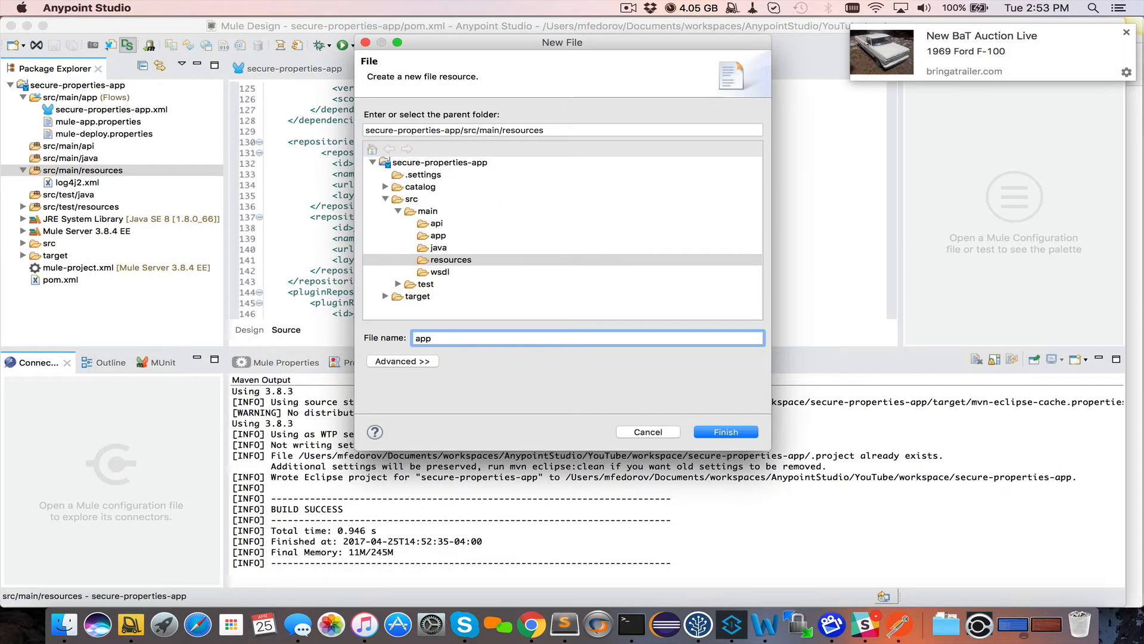
pyautogui.write('.properties')
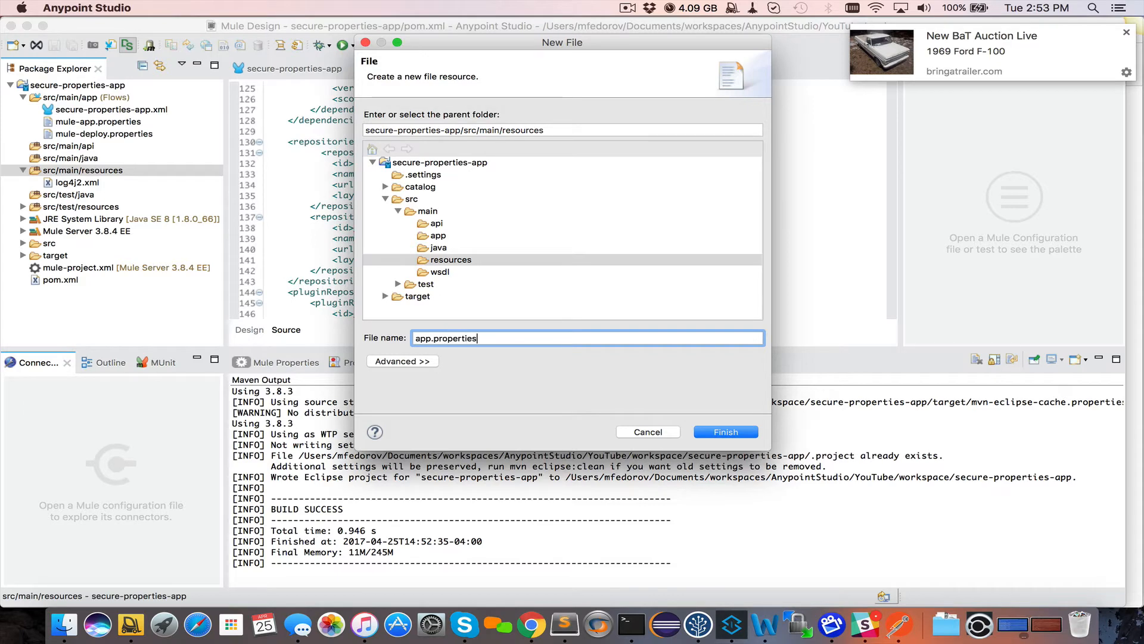
pyautogui.press('Return')
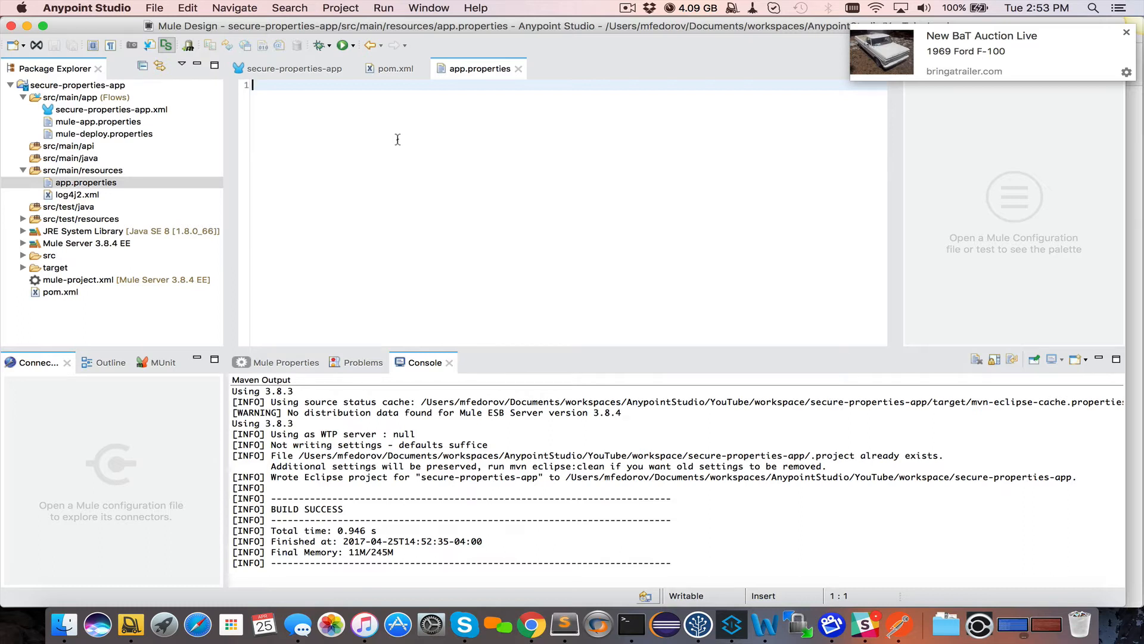
# Fill app.properties with name=value, a '# Sensitive data.' comment, username and password entries, and save
pyautogui.write('name=value')
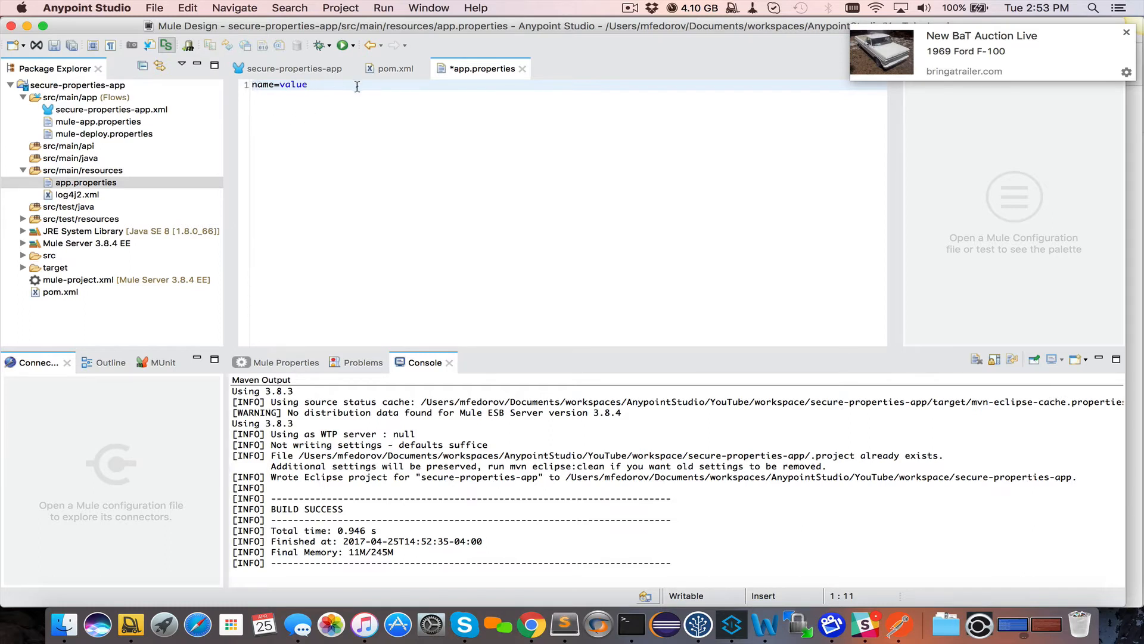
pyautogui.doubleClick(260, 84)
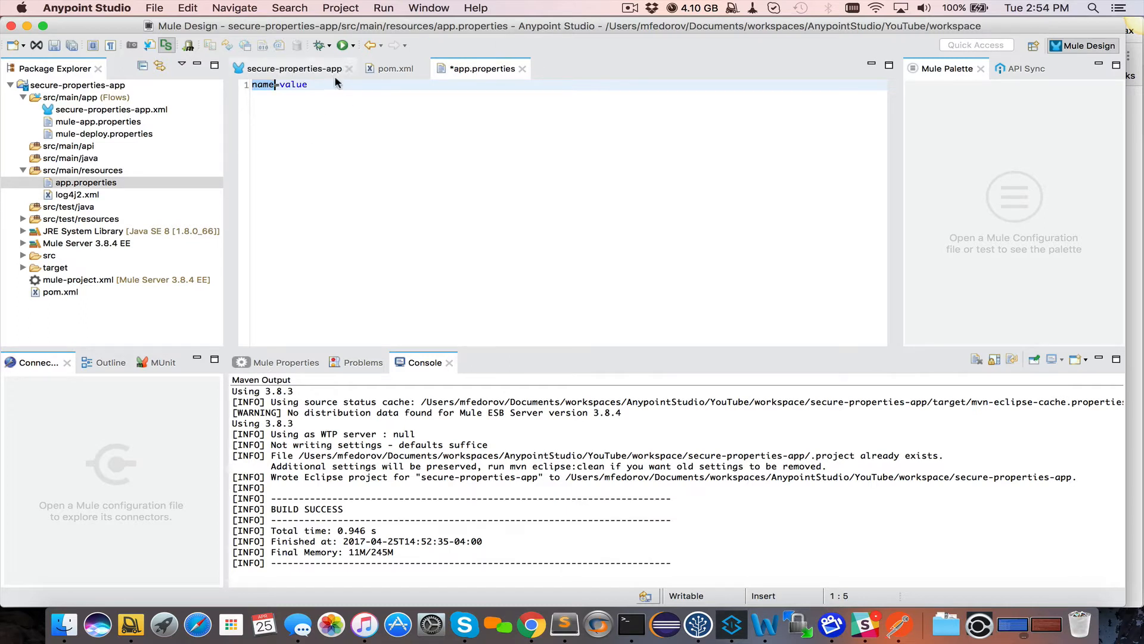
pyautogui.click(301, 119)
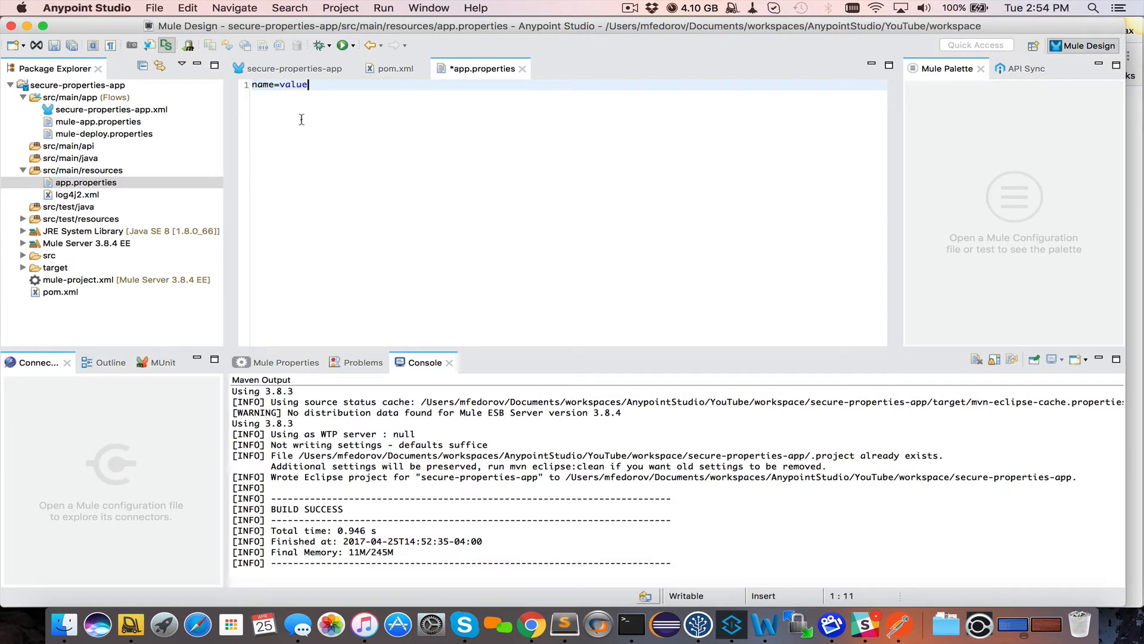
pyautogui.press('Return')
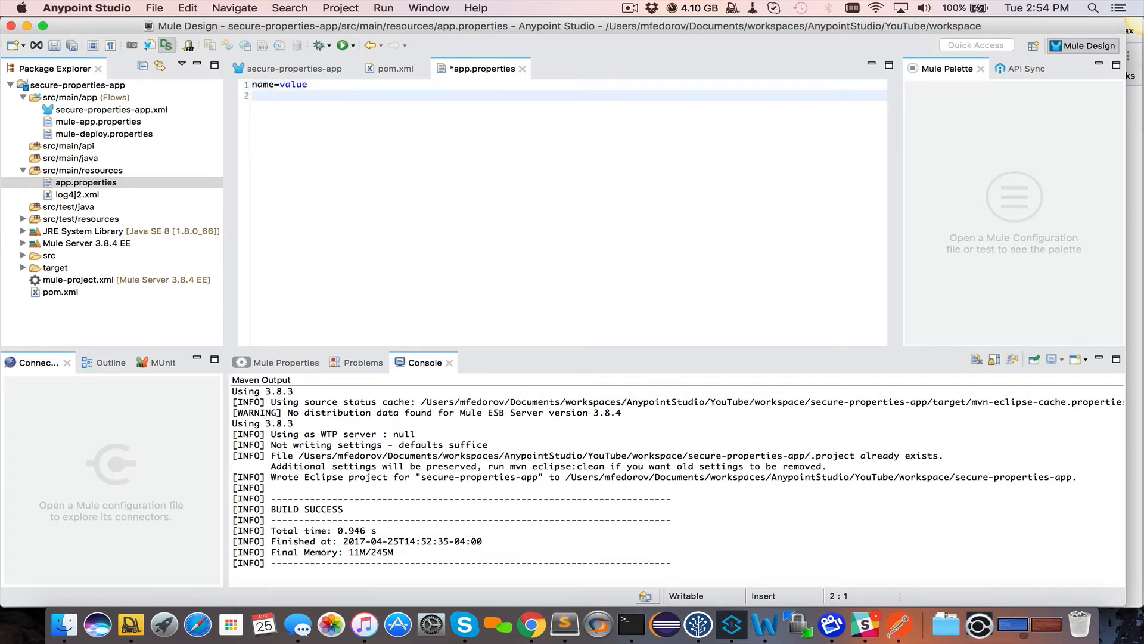
pyautogui.write('# Sensitive data.')
pyautogui.press('Return')
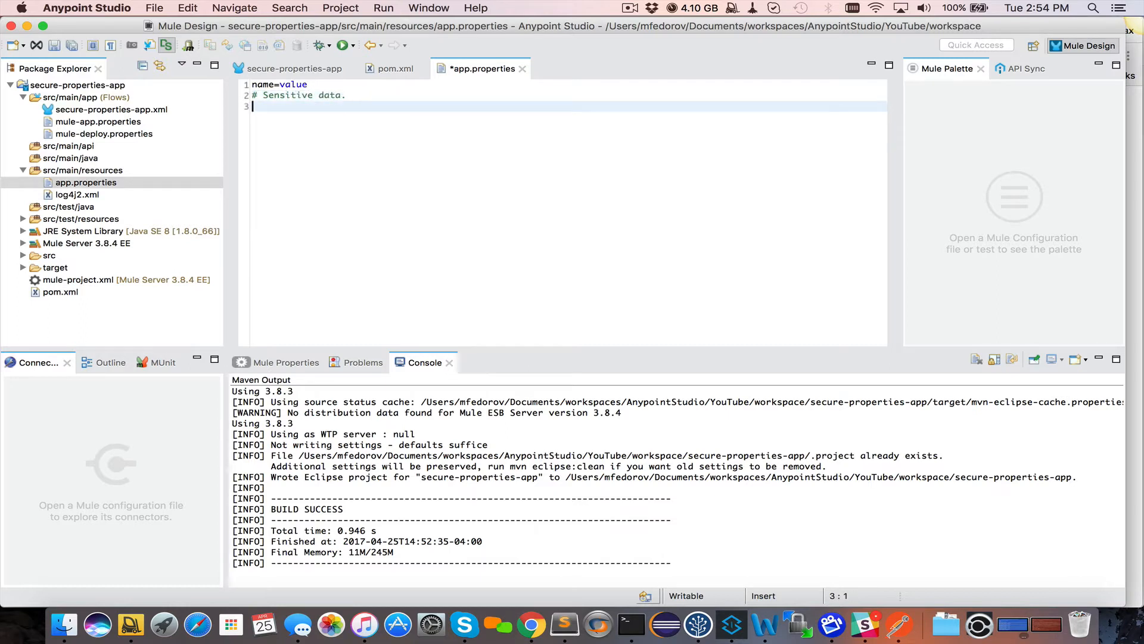
pyautogui.write('username=admin')
pyautogui.press('Return')
pyautogui.write('password=')
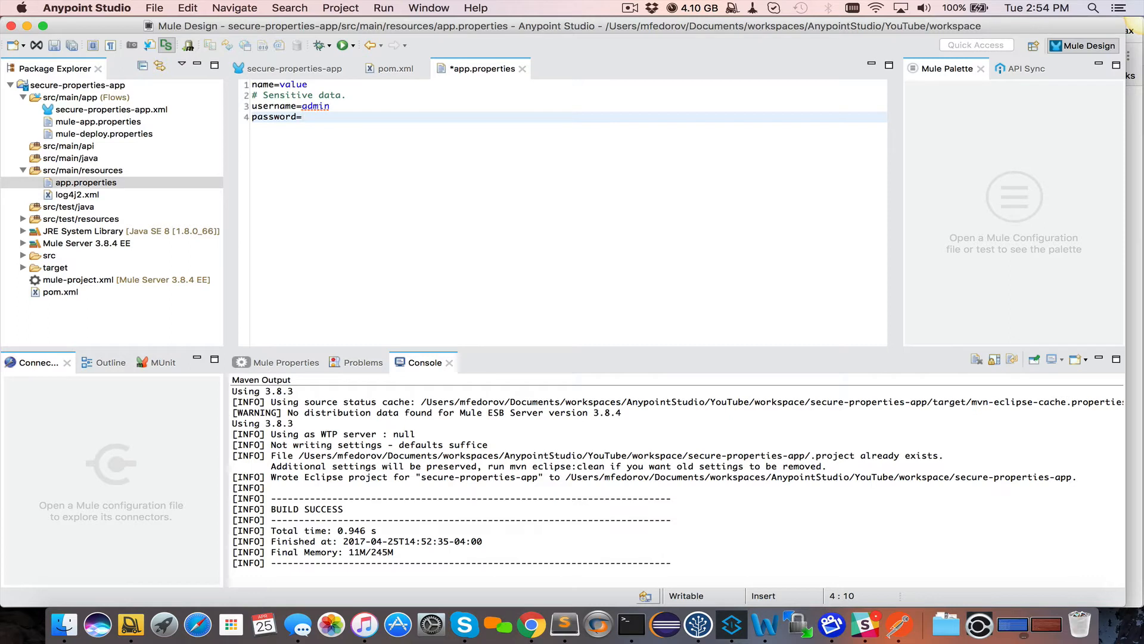
pyautogui.write('admin')
pyautogui.press('super+s')
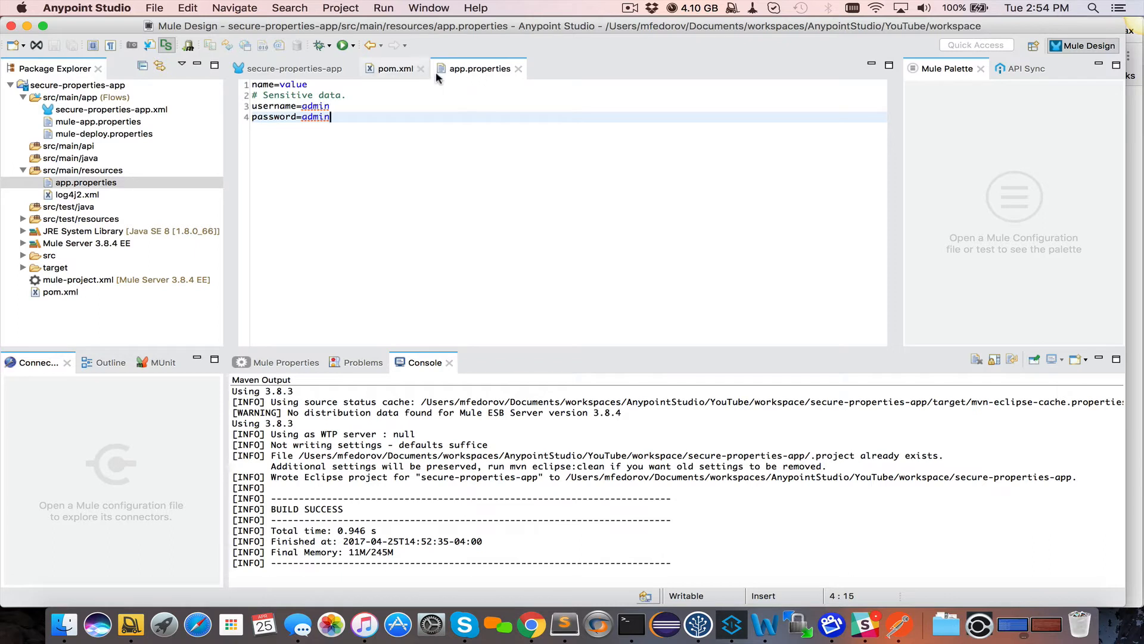
# Open app.properties in the Mule Properties Editor as a name/value table
pyautogui.click(84, 184)
pyautogui.rightClick(83, 184)
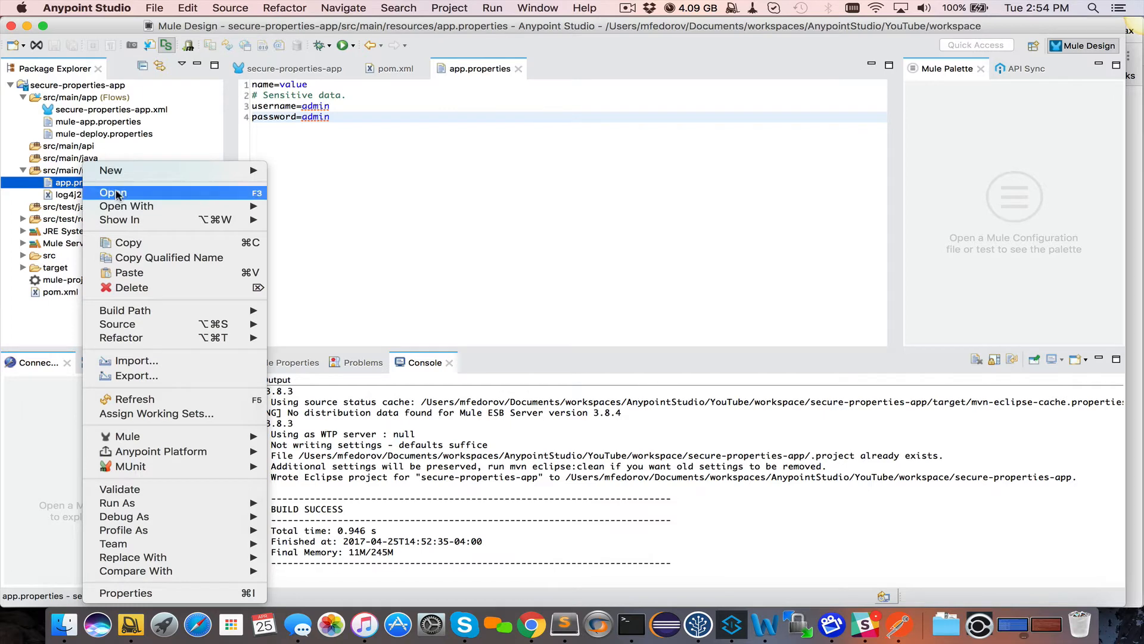
pyautogui.moveTo(182, 208)
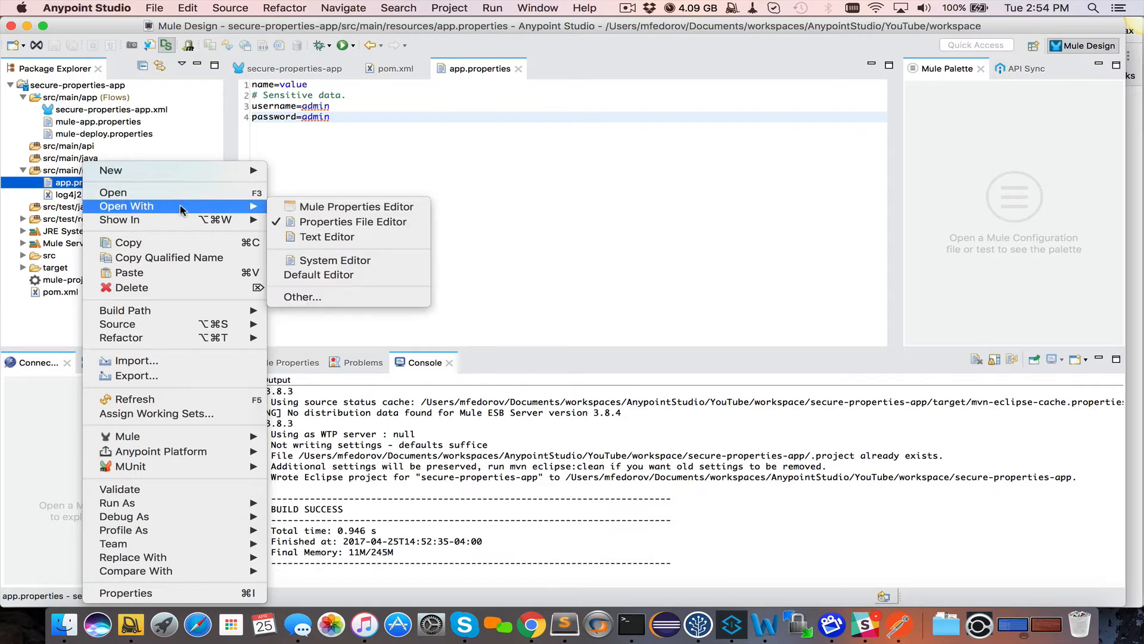
pyautogui.click(332, 209)
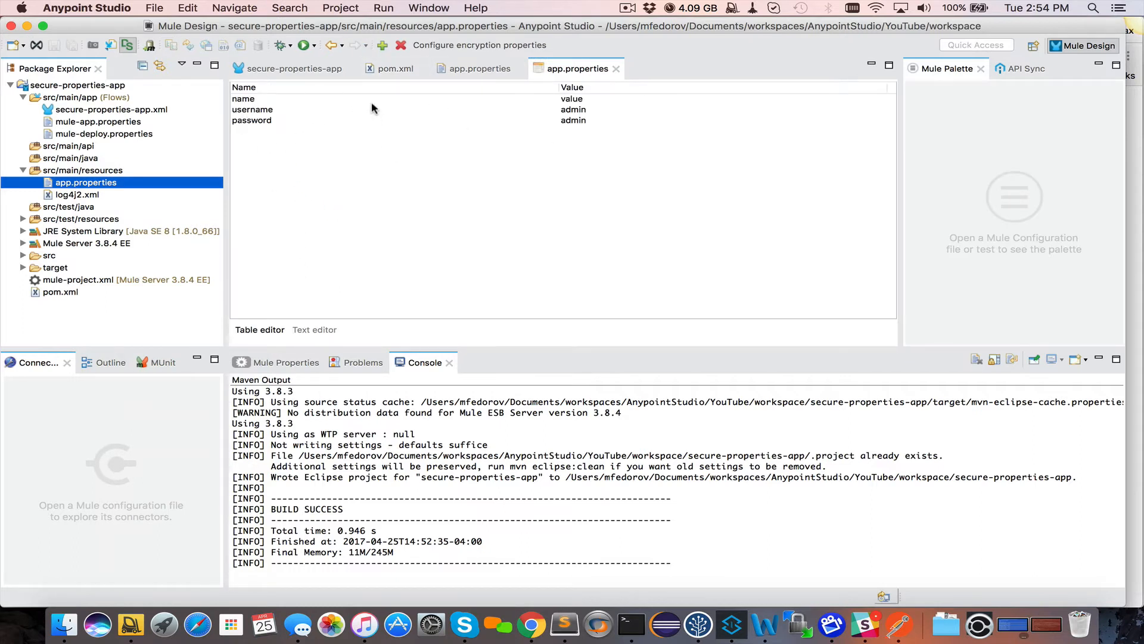
# Encrypt the password value with Blowfish using the chosen encryption key
pyautogui.doubleClick(308, 120)
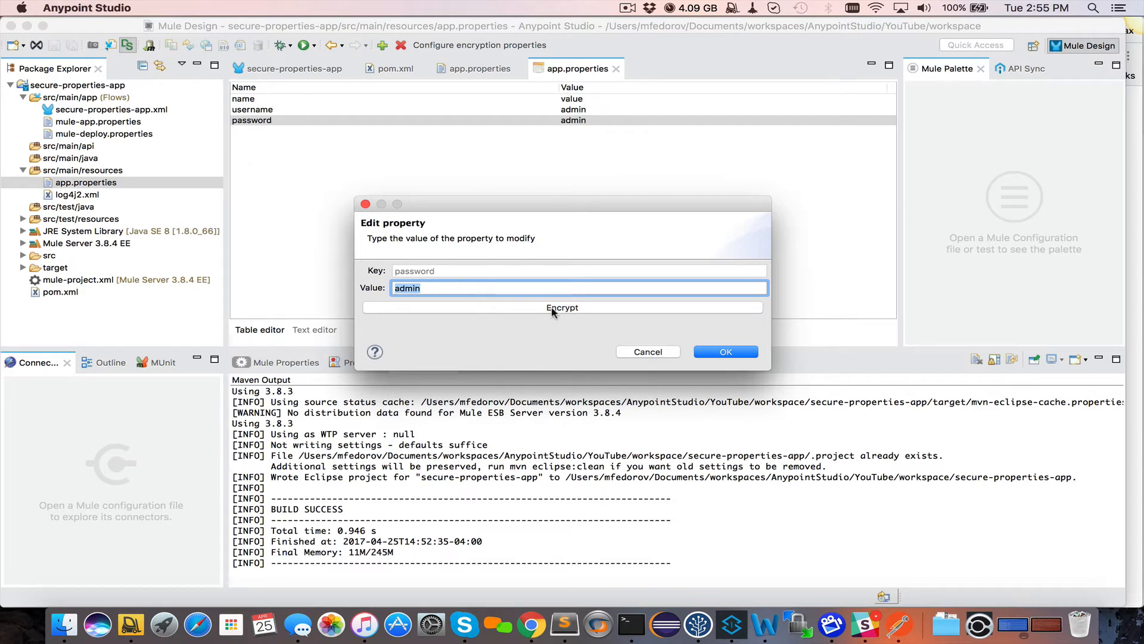
pyautogui.click(521, 306)
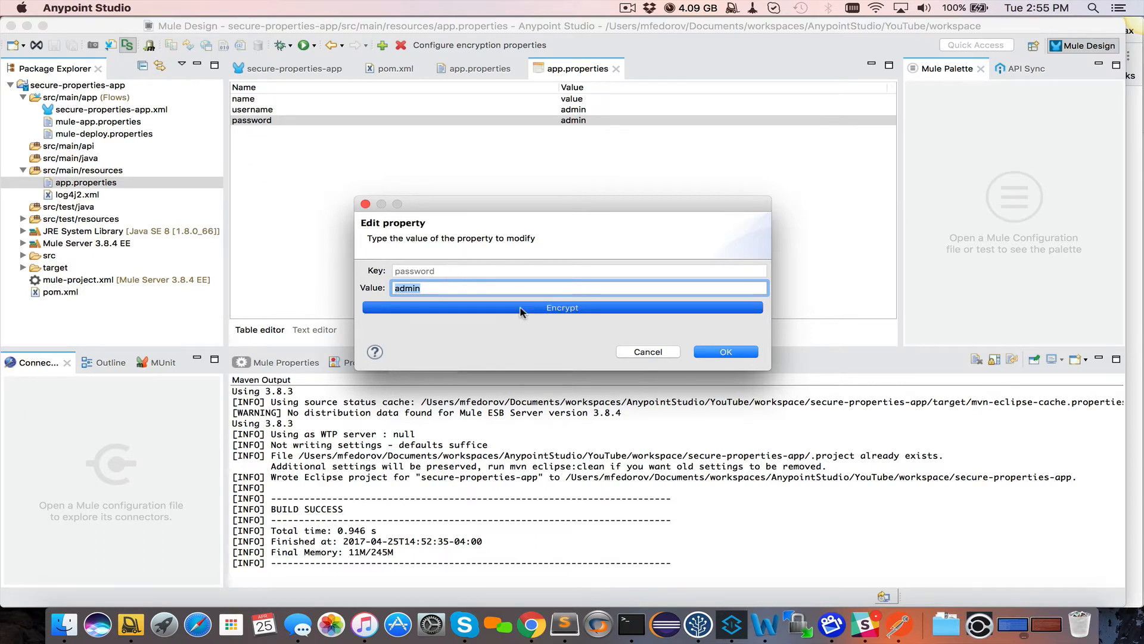
pyautogui.click(533, 243)
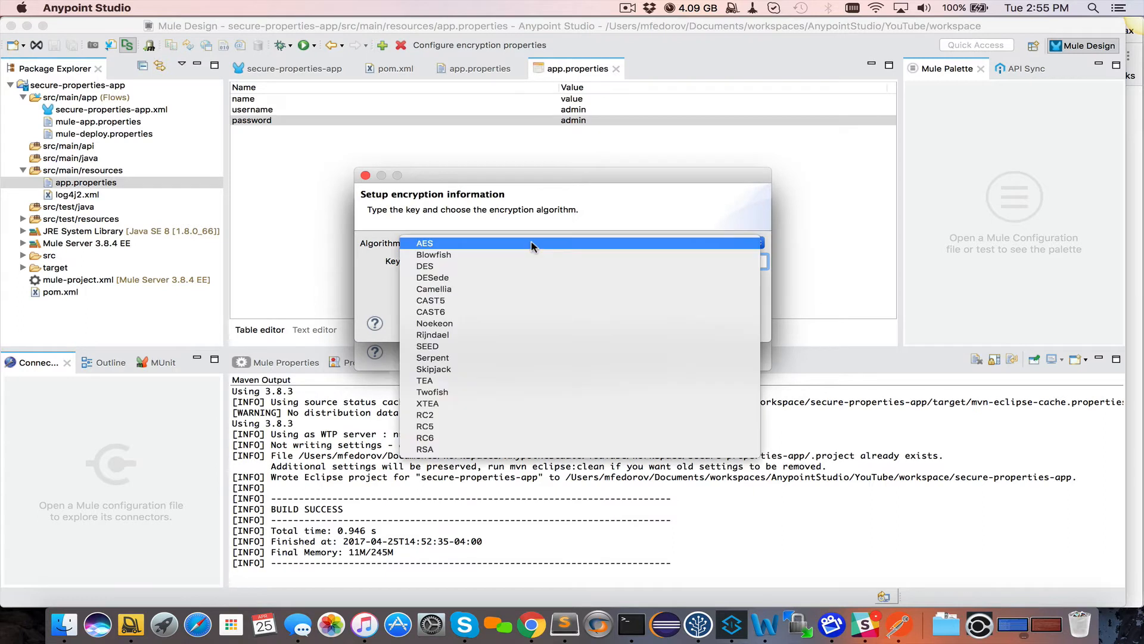
pyautogui.click(498, 256)
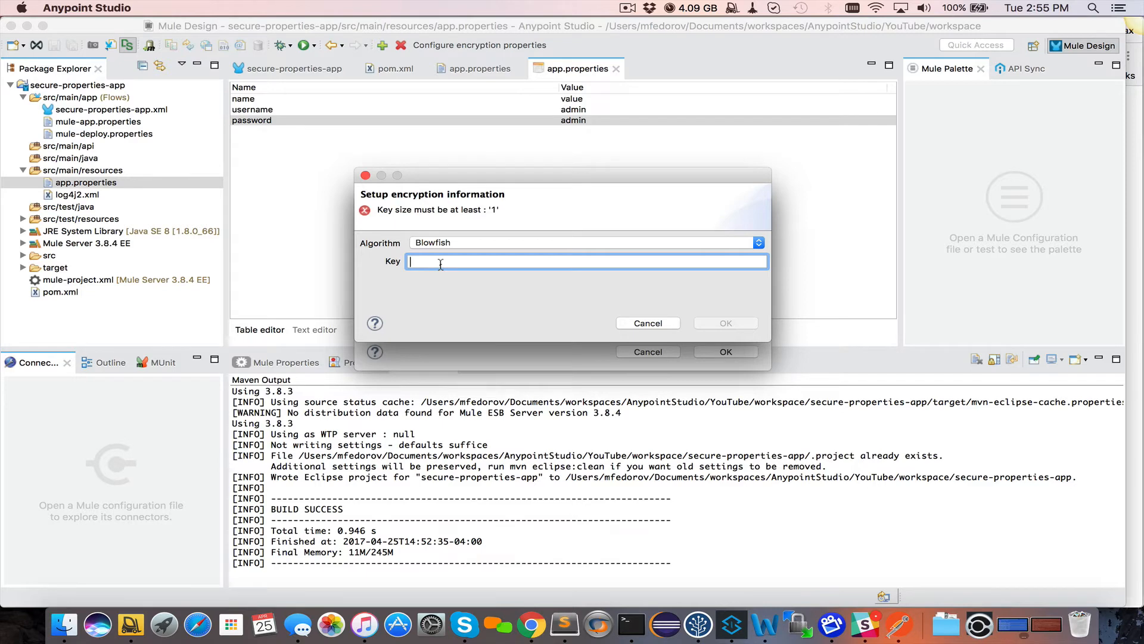
pyautogui.write('mul')
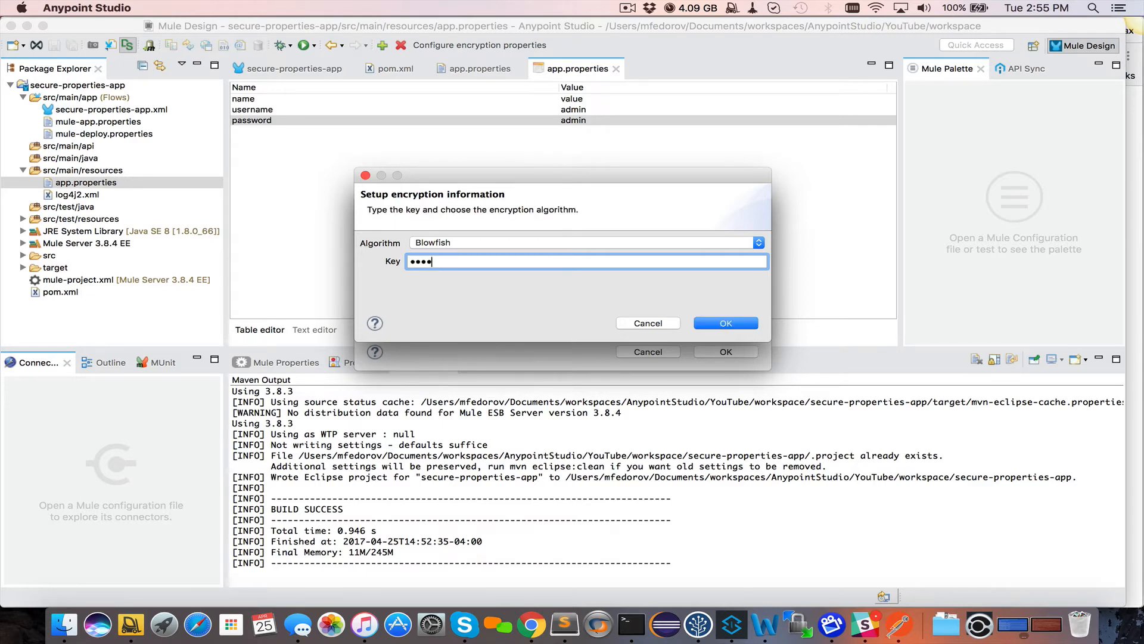
pyautogui.click(735, 325)
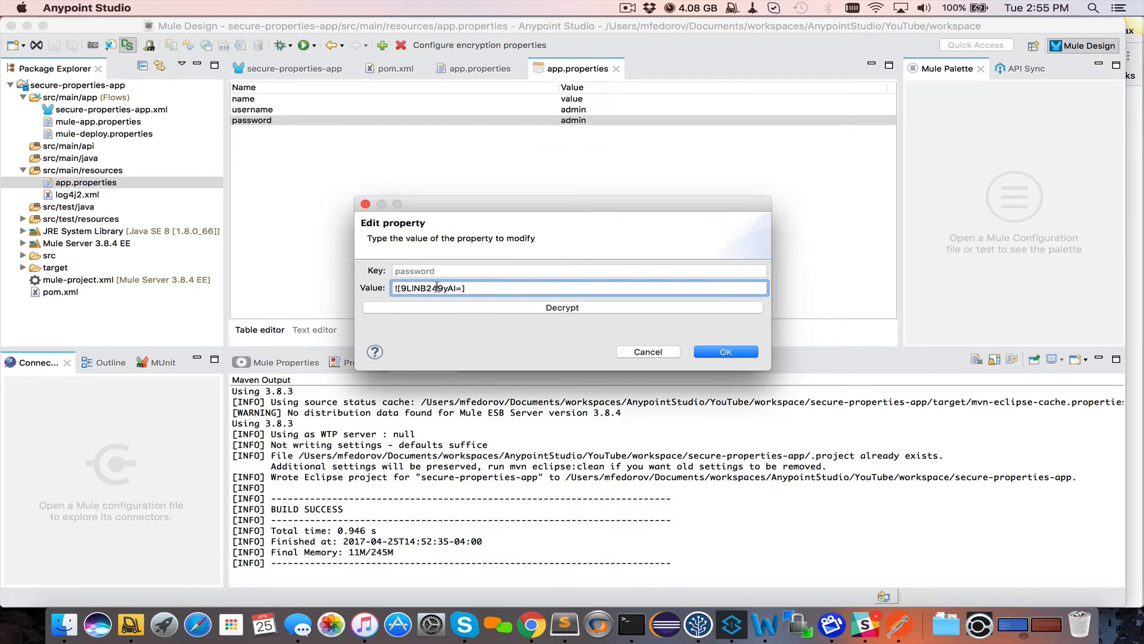
pyautogui.click(726, 352)
# Encrypt the username value the same way and save app.properties
pyautogui.click(450, 111)
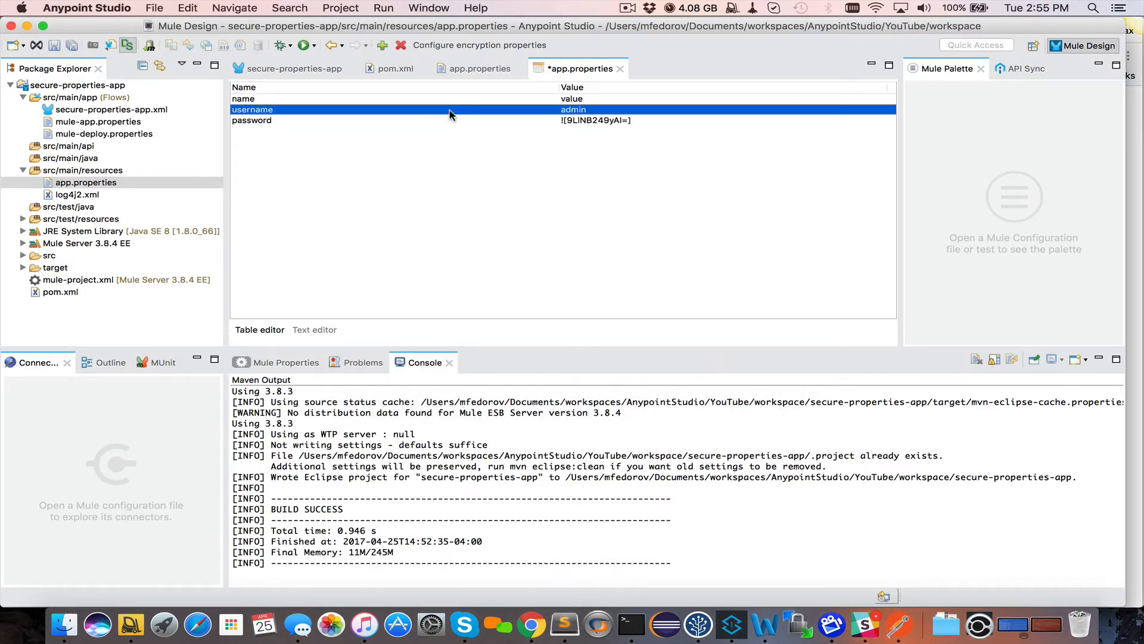
pyautogui.doubleClick(451, 113)
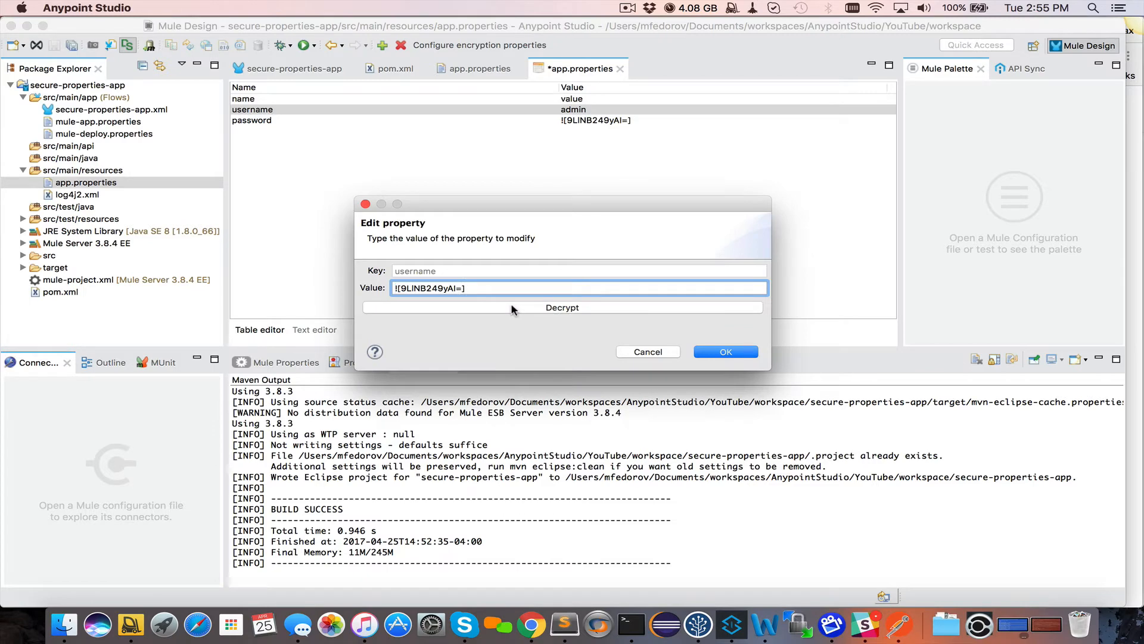
pyautogui.click(721, 352)
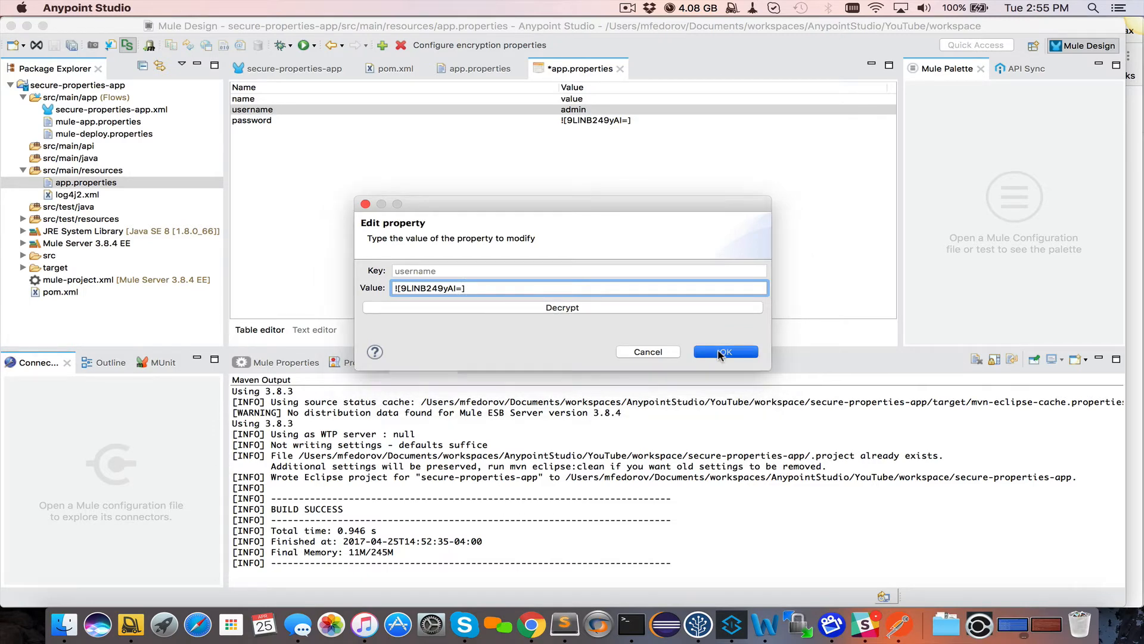
pyautogui.press('super+s')
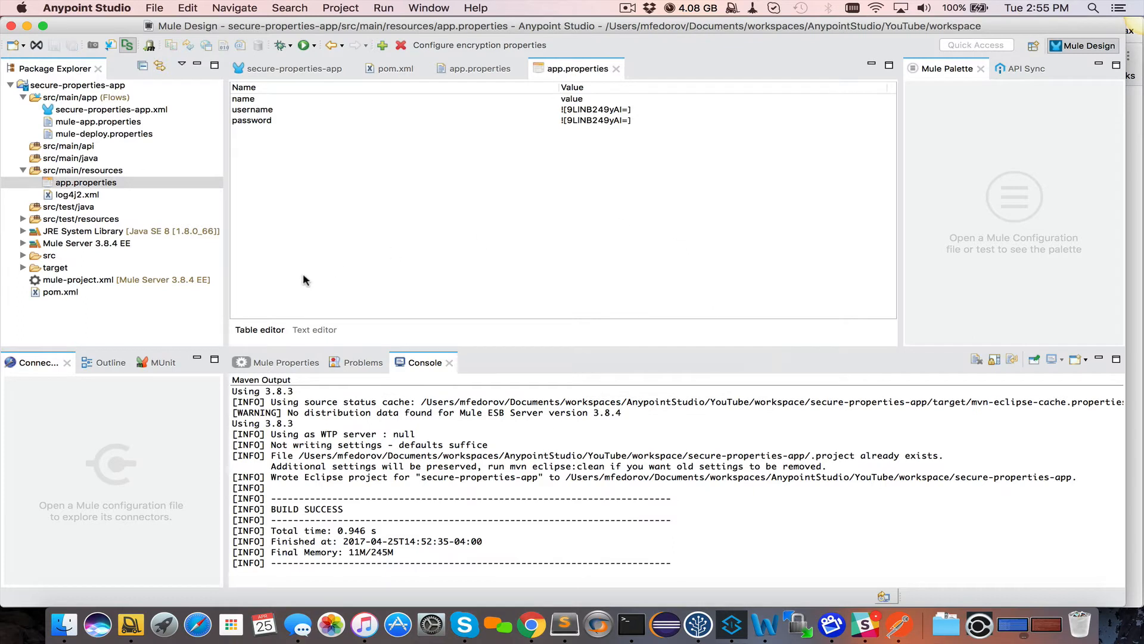
# Switch to the text view to inspect the ![…]-wrapped encrypted lines
pyautogui.click(309, 332)
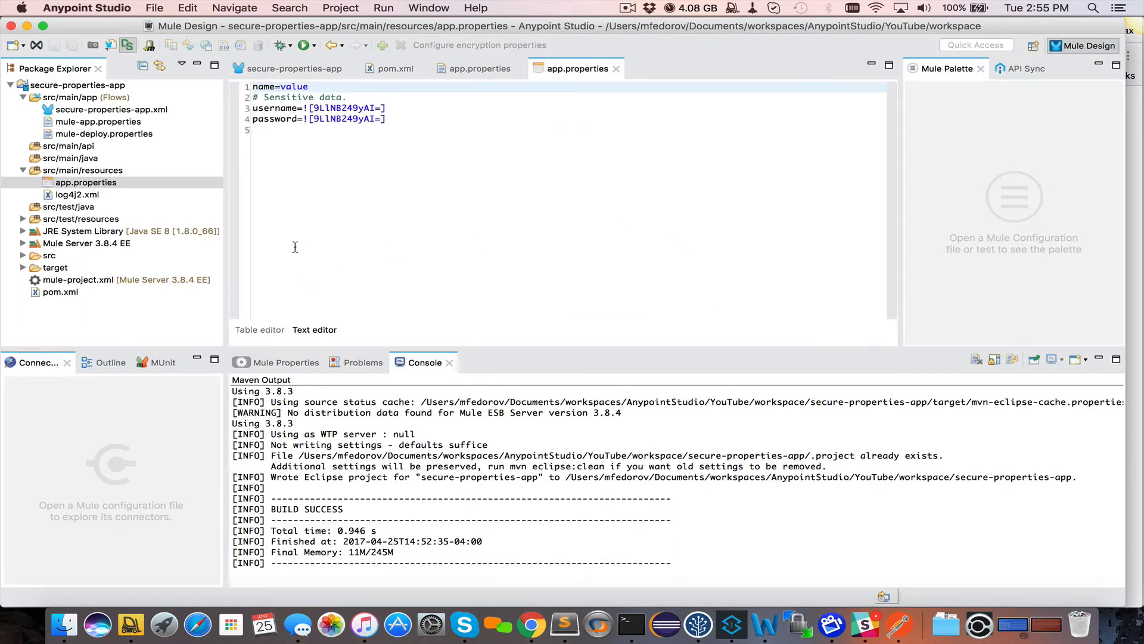
pyautogui.moveTo(408, 120); pyautogui.dragTo(252, 87)
pyautogui.click(429, 125)
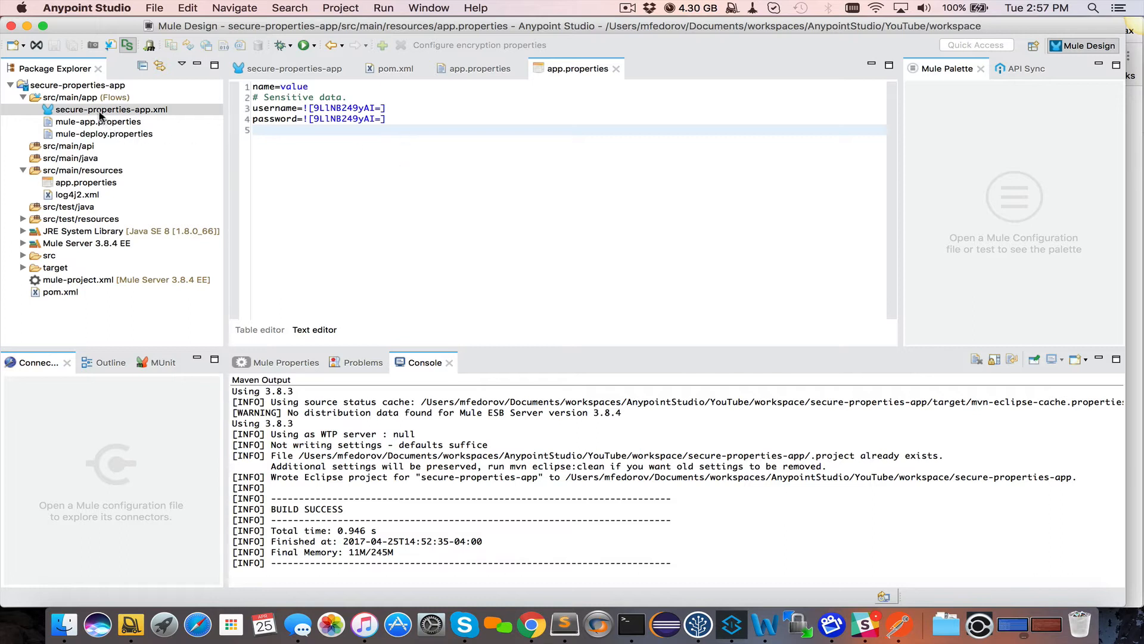
# In secure-properties-app.xml's Global Elements, create a global element of type Secure Property Placeholder, filtered by 'secure'
pyautogui.doubleClick(140, 111)
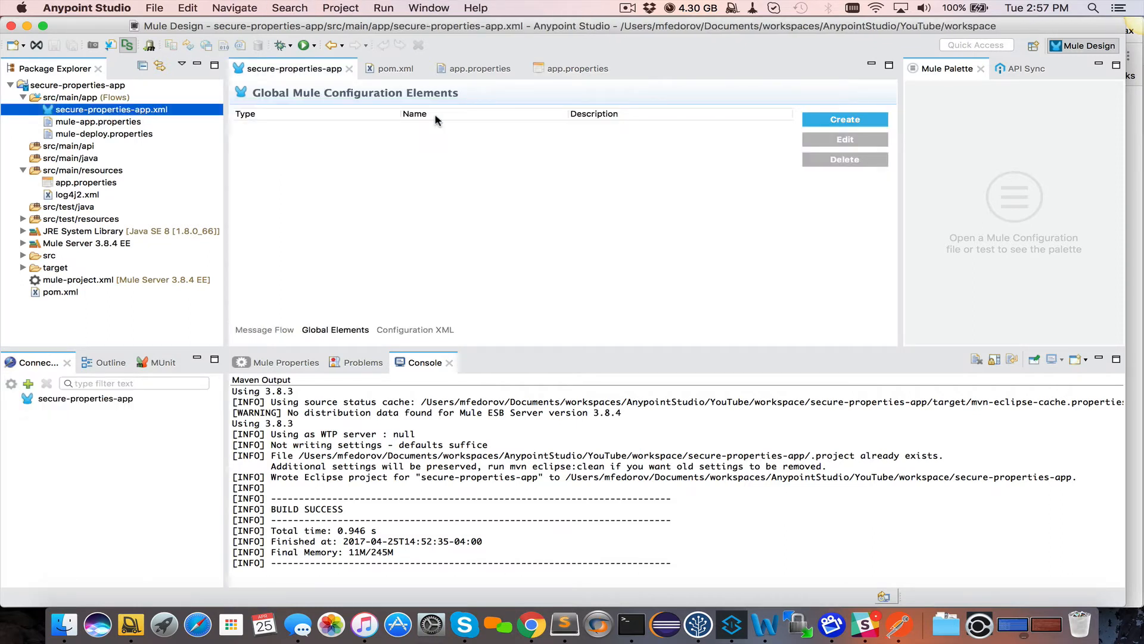
pyautogui.click(336, 330)
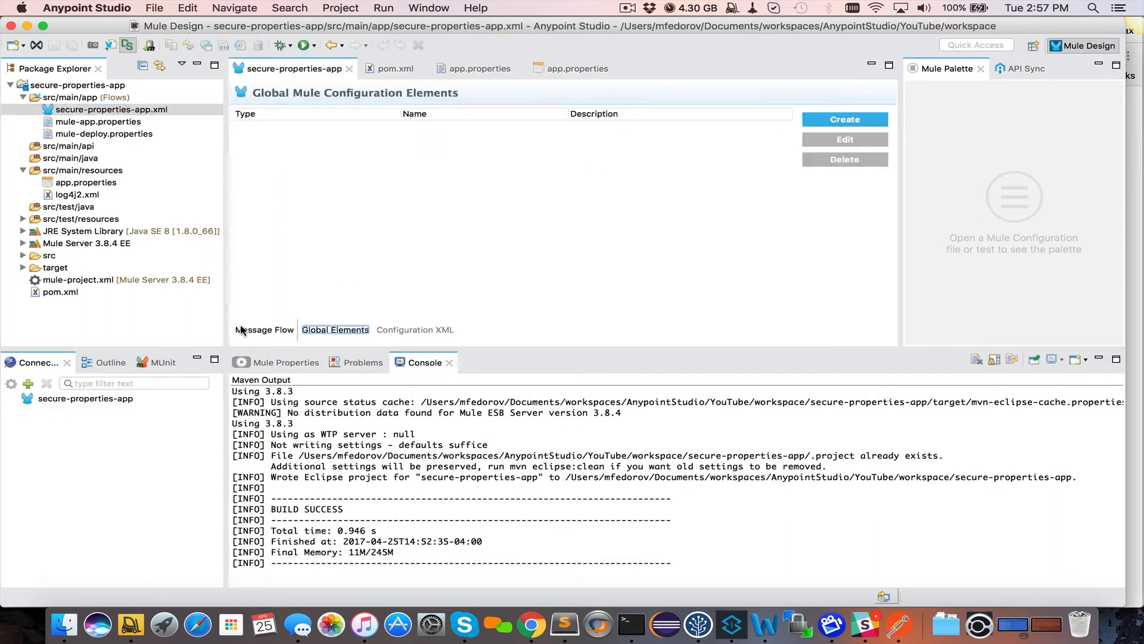
pyautogui.click(844, 118)
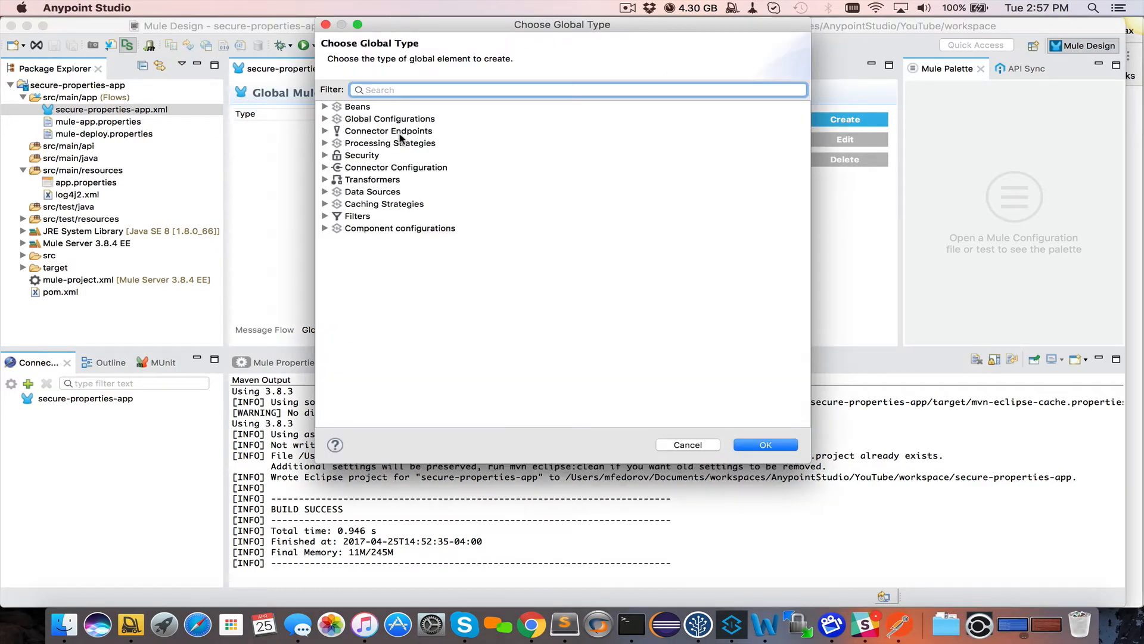
pyautogui.write('secure')
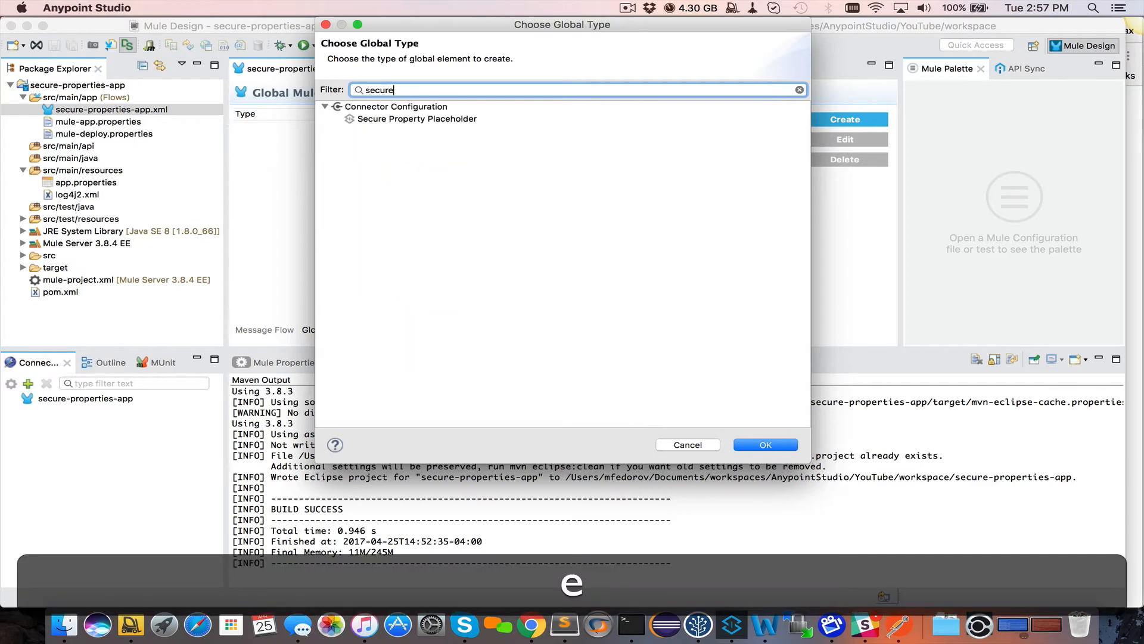
pyautogui.click(408, 122)
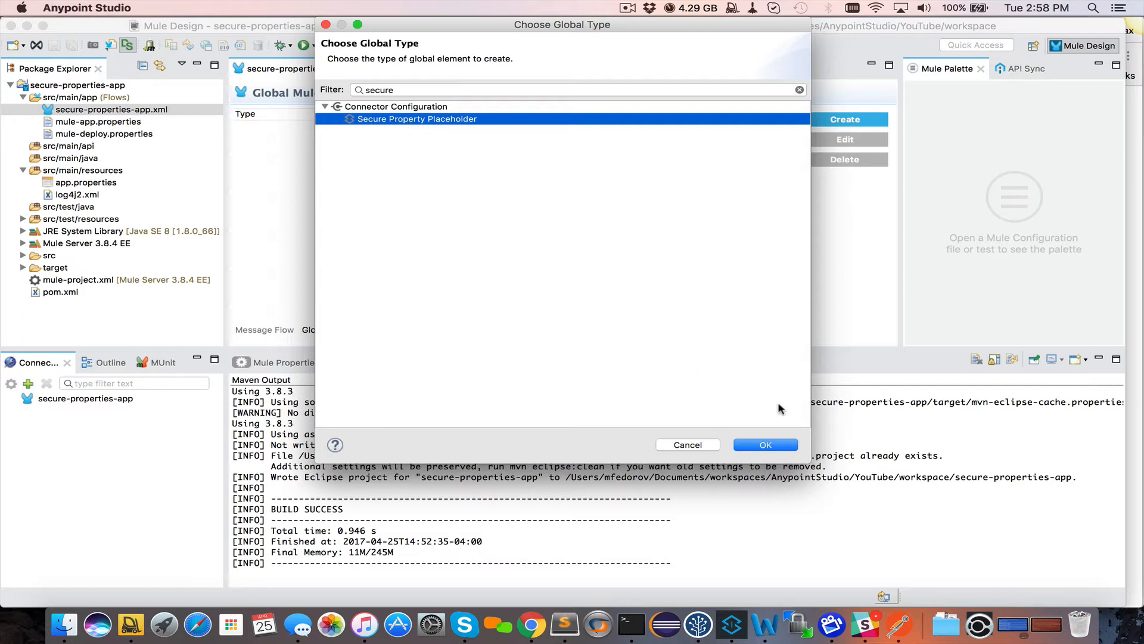
pyautogui.click(765, 446)
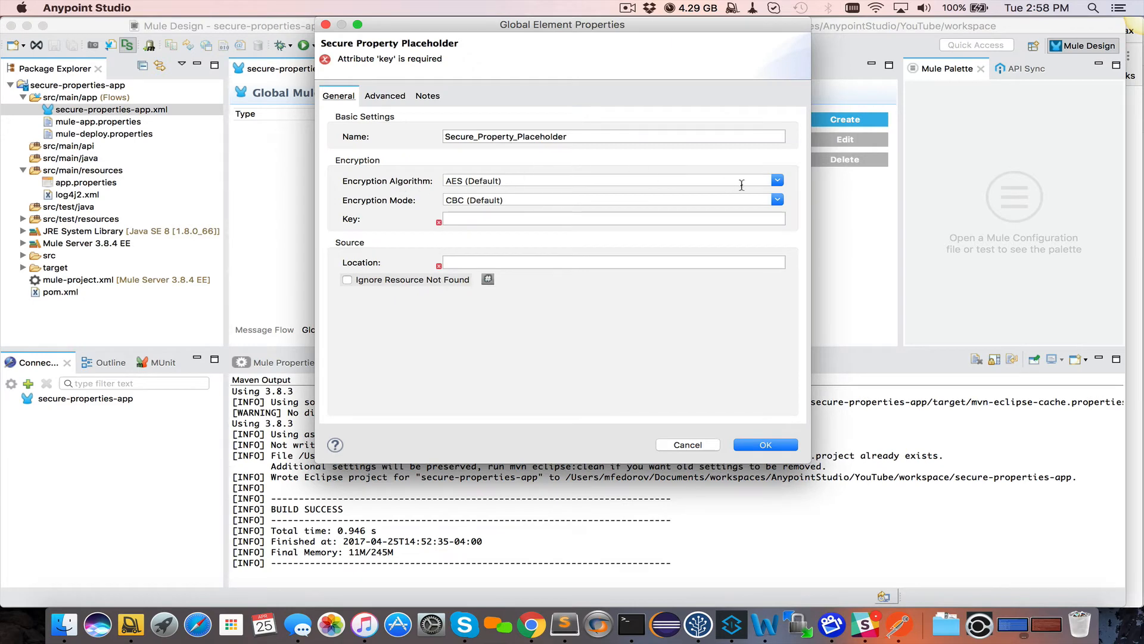
# Set Blowfish, the decryption key, location app.properties and Ignore Resource Not Found, then save
pyautogui.click(776, 180)
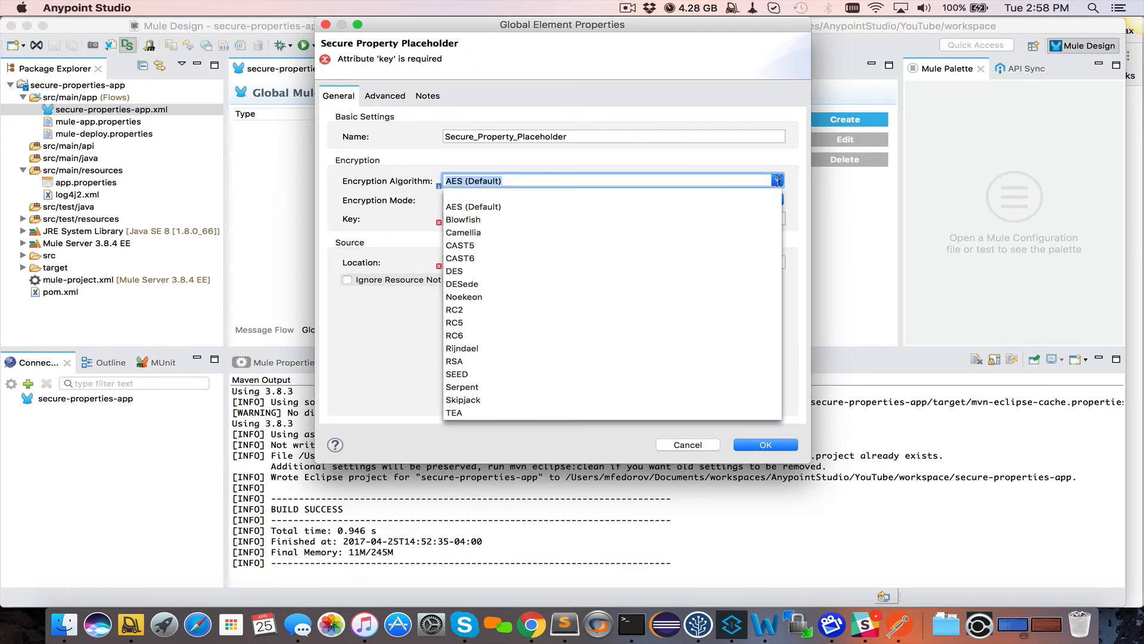
pyautogui.click(472, 223)
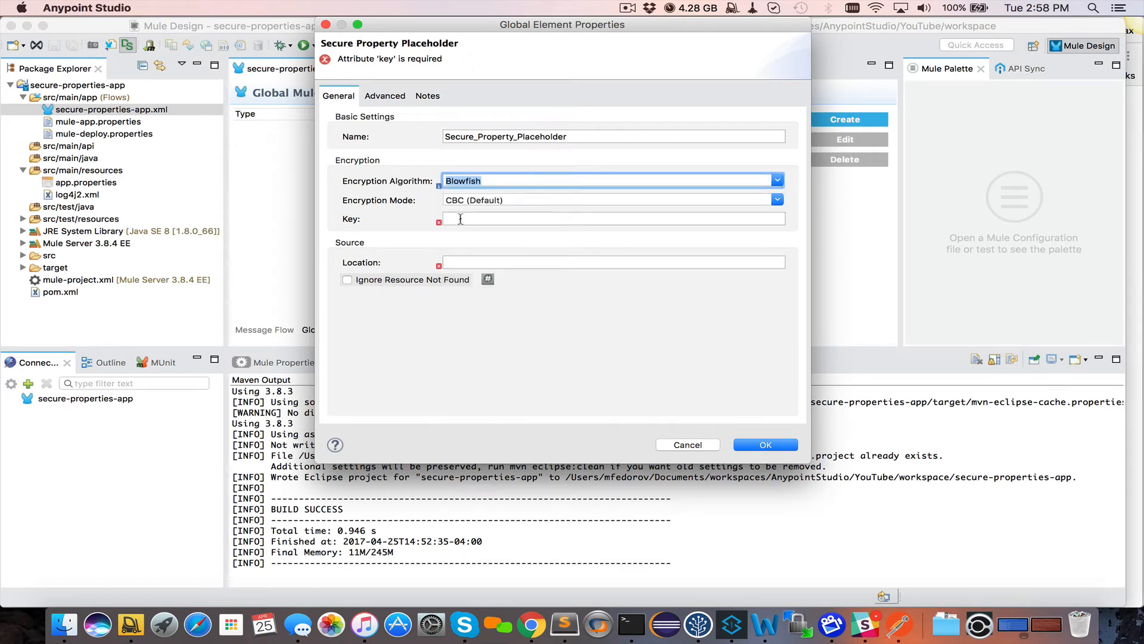
pyautogui.click(461, 219)
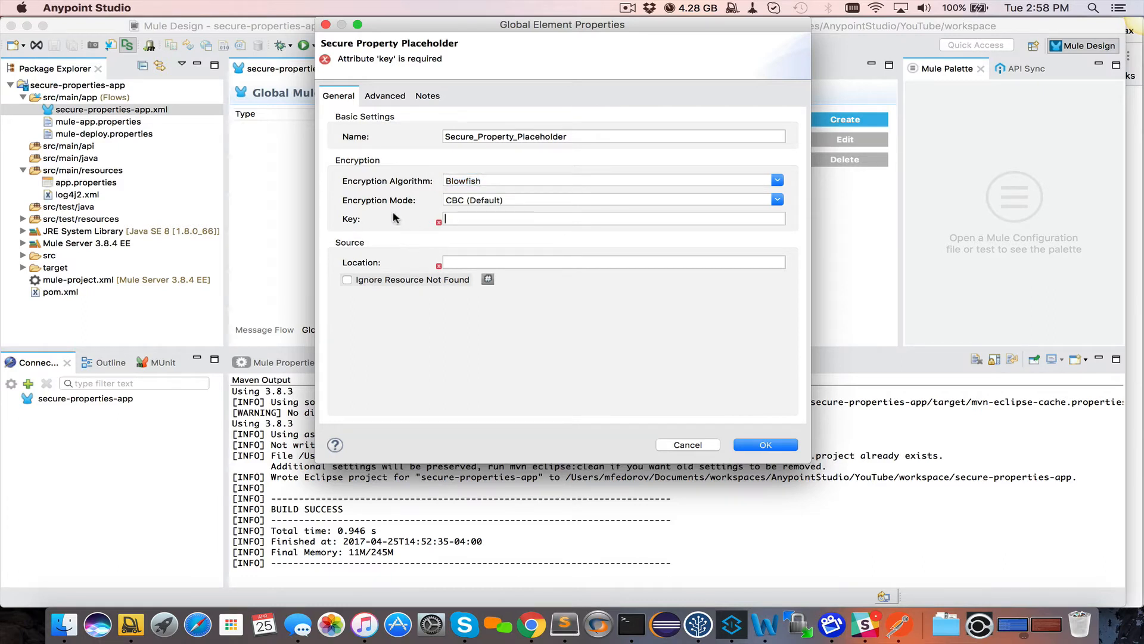
pyautogui.write('1234')
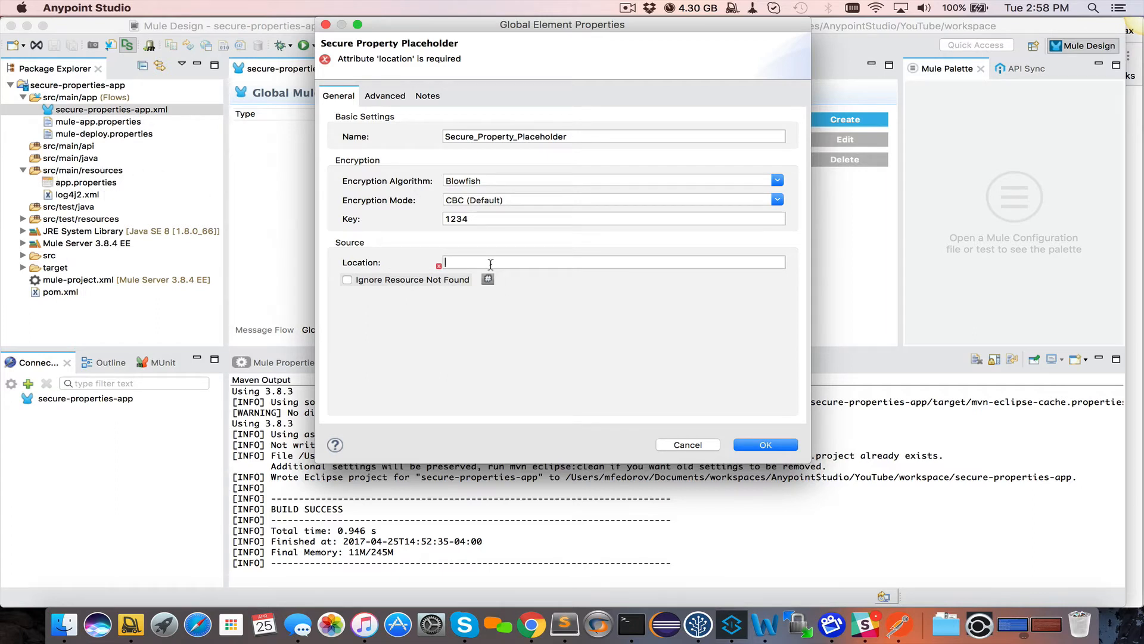
pyautogui.write('app.proper')
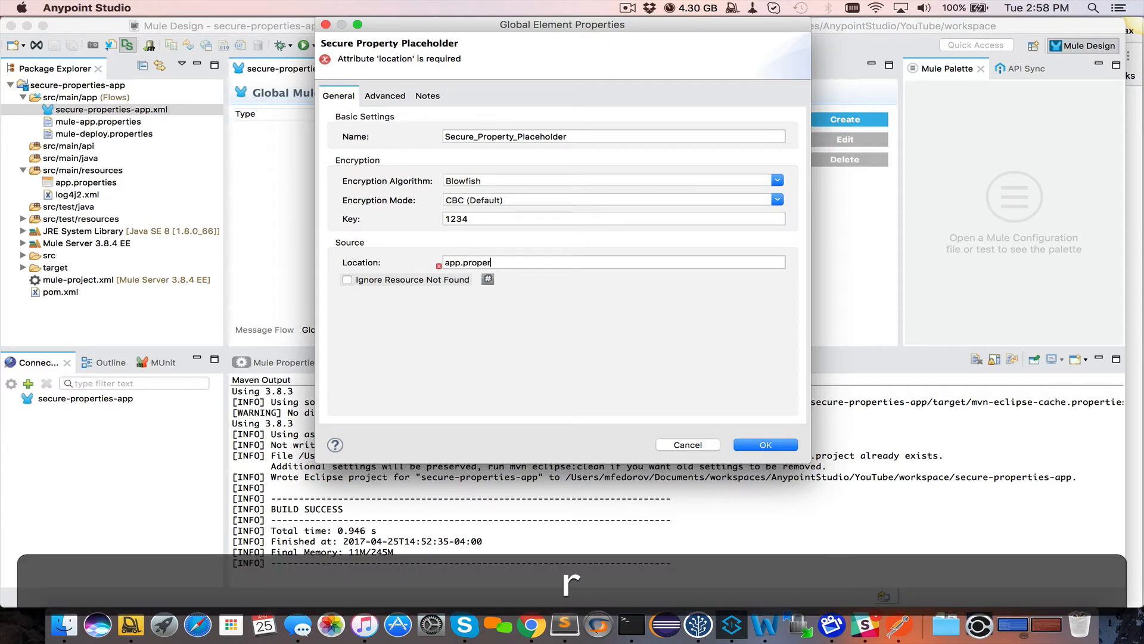
pyautogui.write('ties')
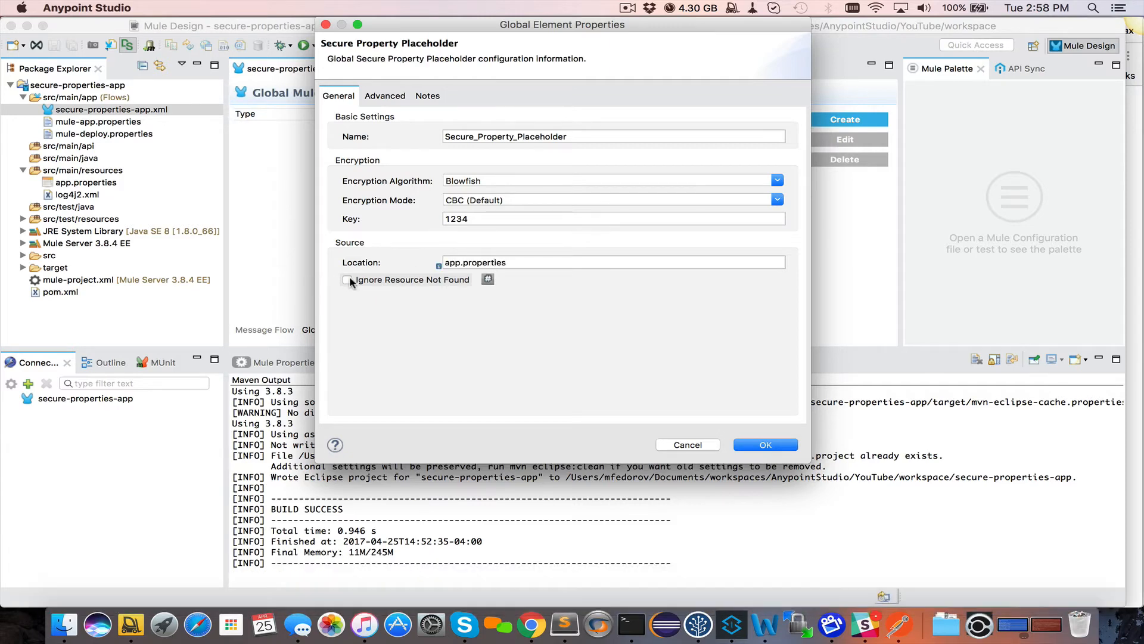
pyautogui.click(350, 280)
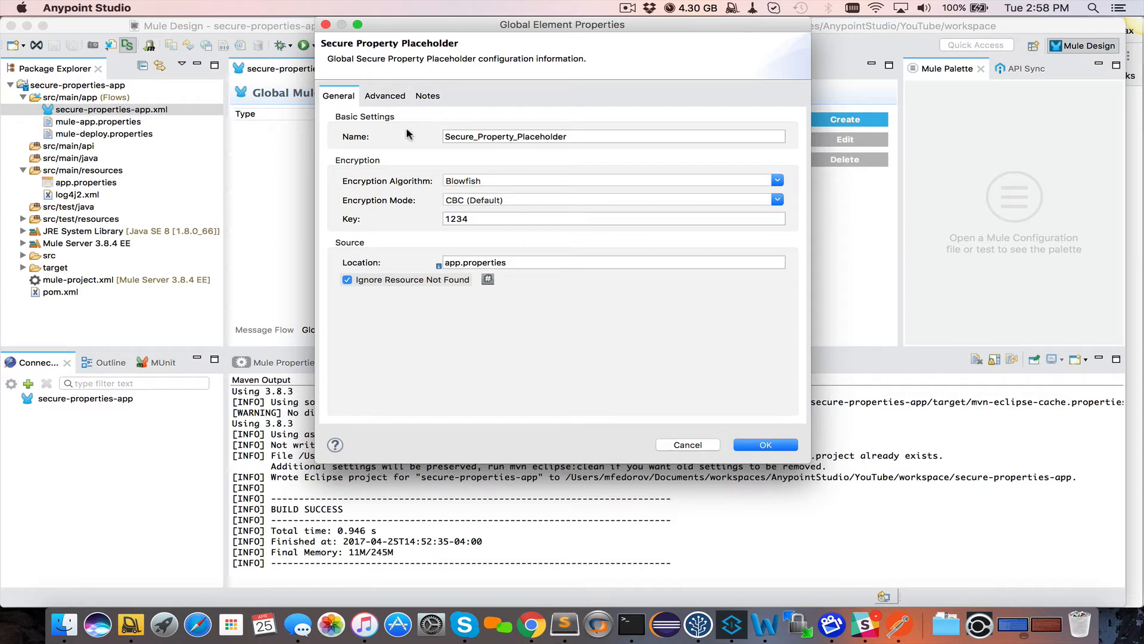
pyautogui.click(765, 447)
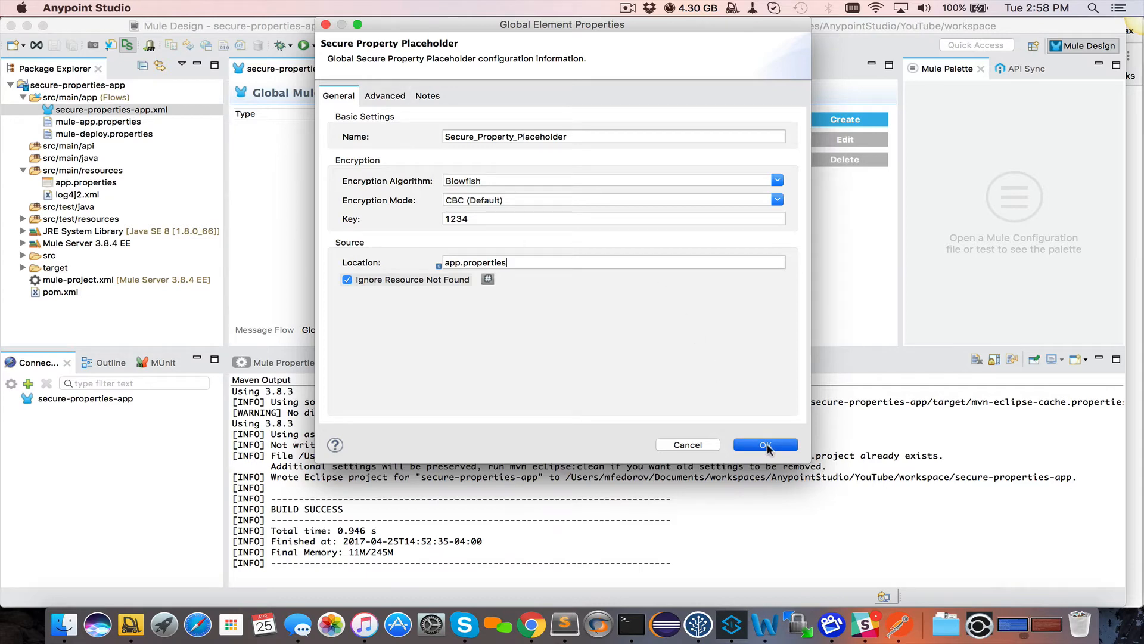
pyautogui.press('super+s')
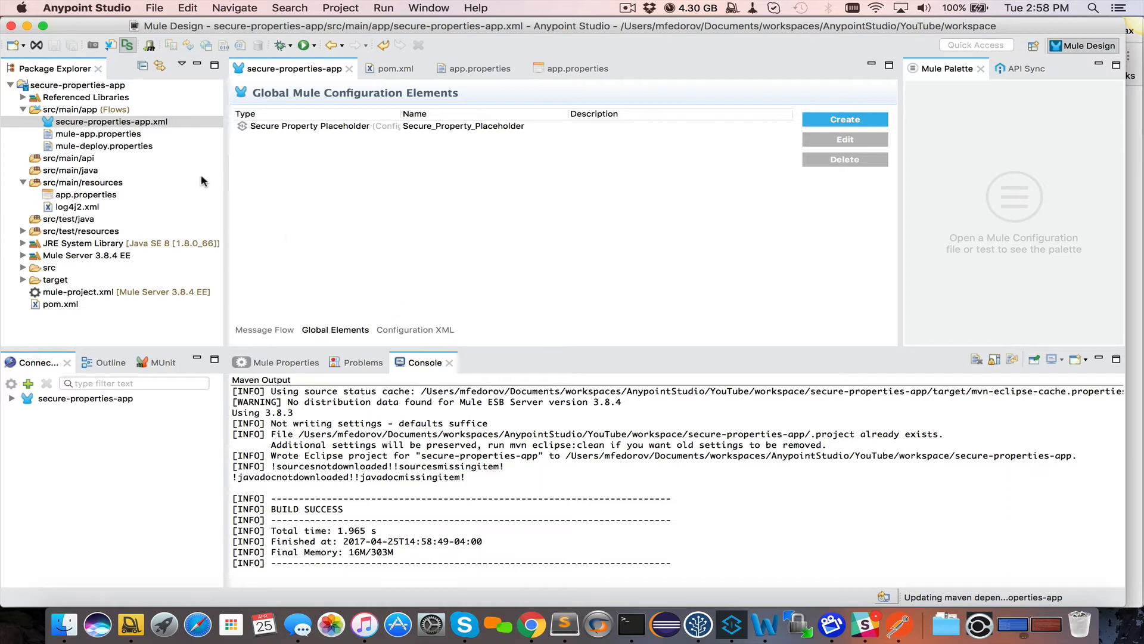
# Open pom.xml and highlight the mule-module-security-property-placeholder inclusion in the Mule plugin
pyautogui.doubleClick(58, 305)
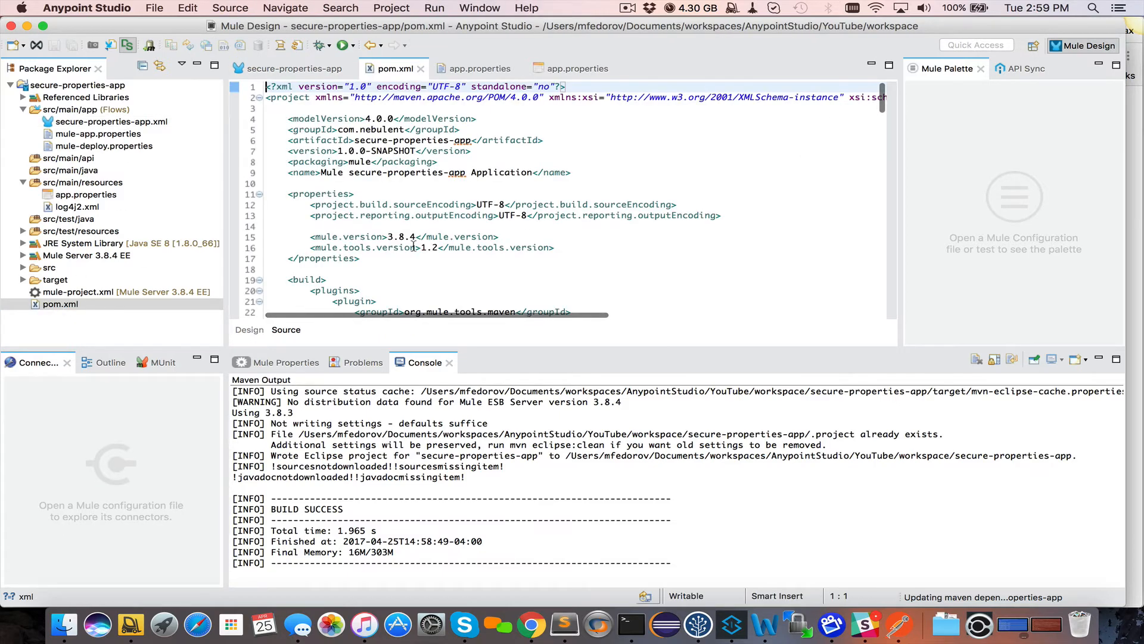
pyautogui.scroll(-5, 414, 246)
pyautogui.scroll(-15, 414, 247)
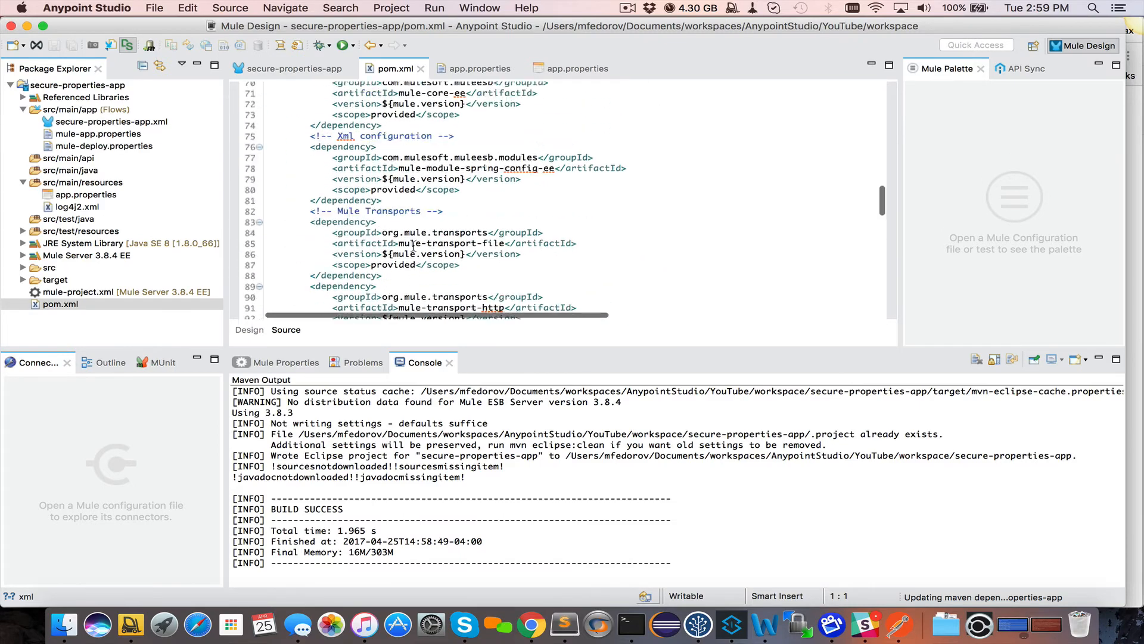
pyautogui.scroll(12, 414, 246)
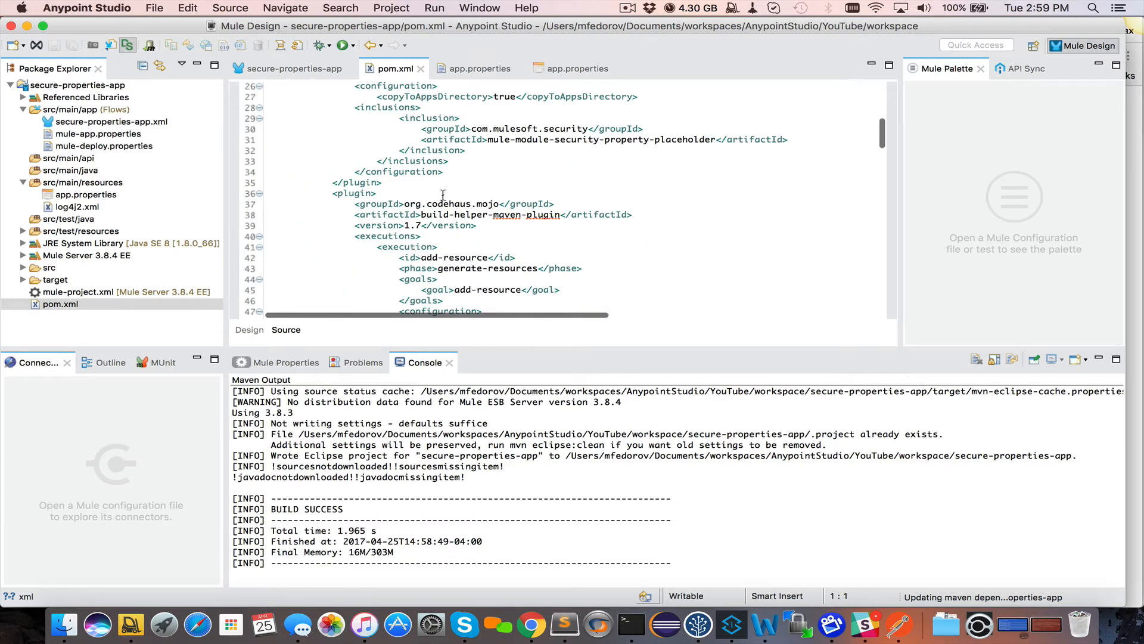
pyautogui.moveTo(401, 154); pyautogui.dragTo(793, 179)
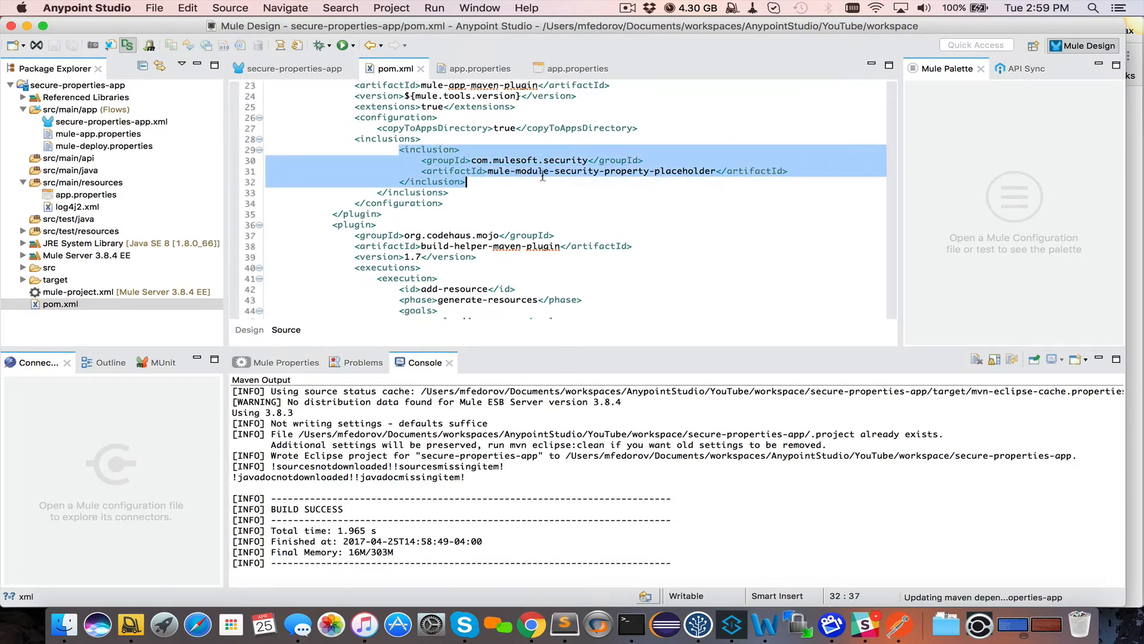
pyautogui.doubleClick(577, 171)
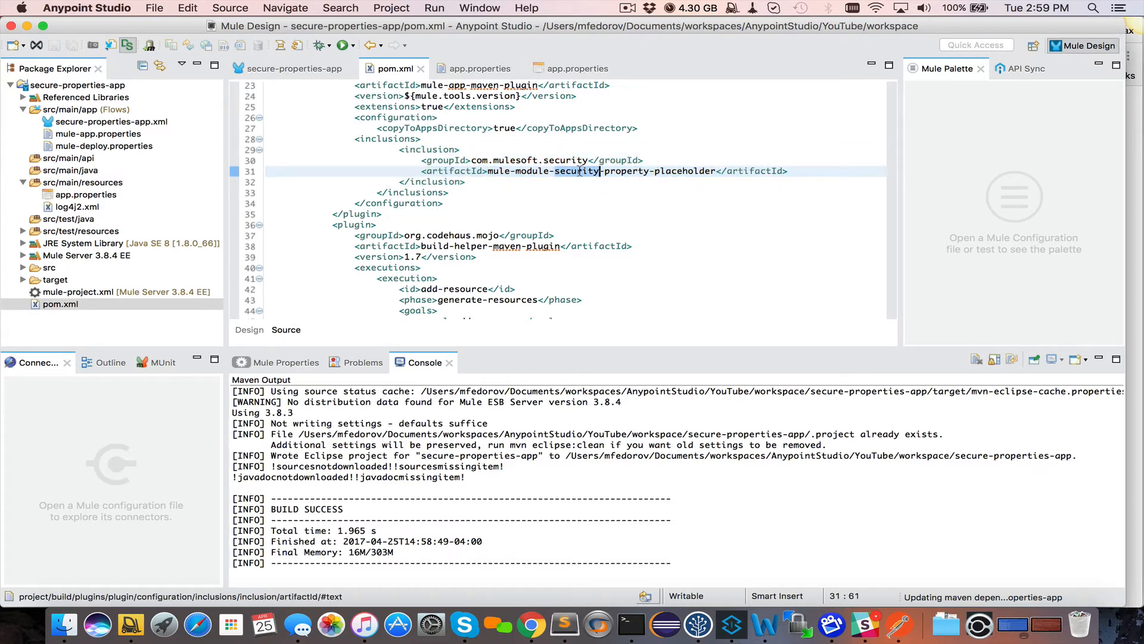
pyautogui.scroll(7, 579, 171)
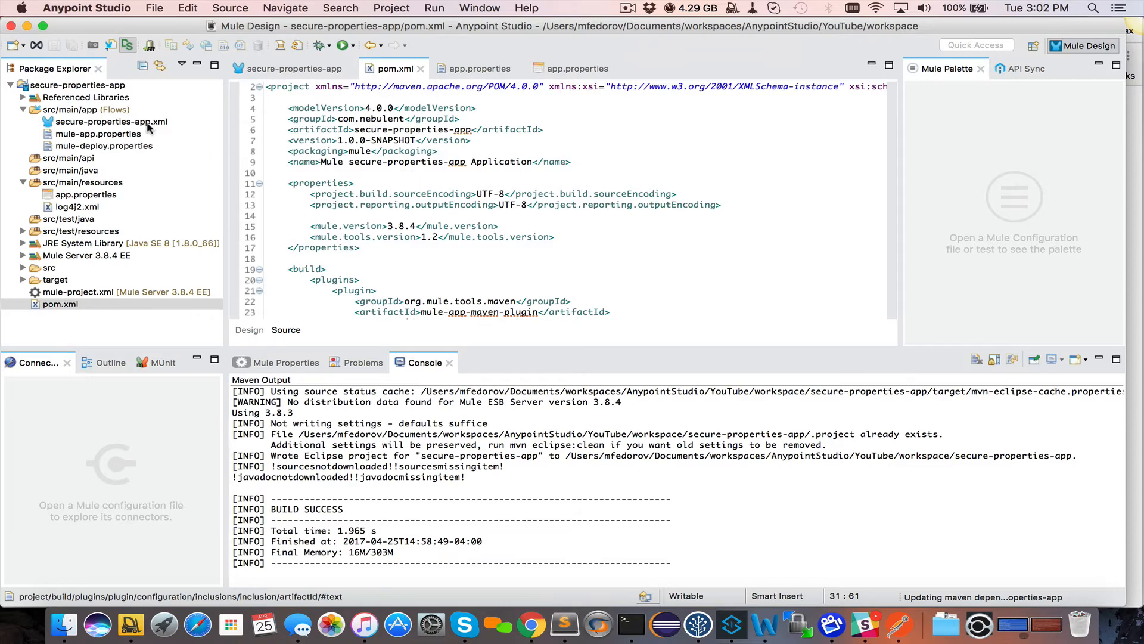
# In the Configuration XML, put the placeholder element, name and encryptionAlgorithm on separate lines
pyautogui.doubleClick(147, 122)
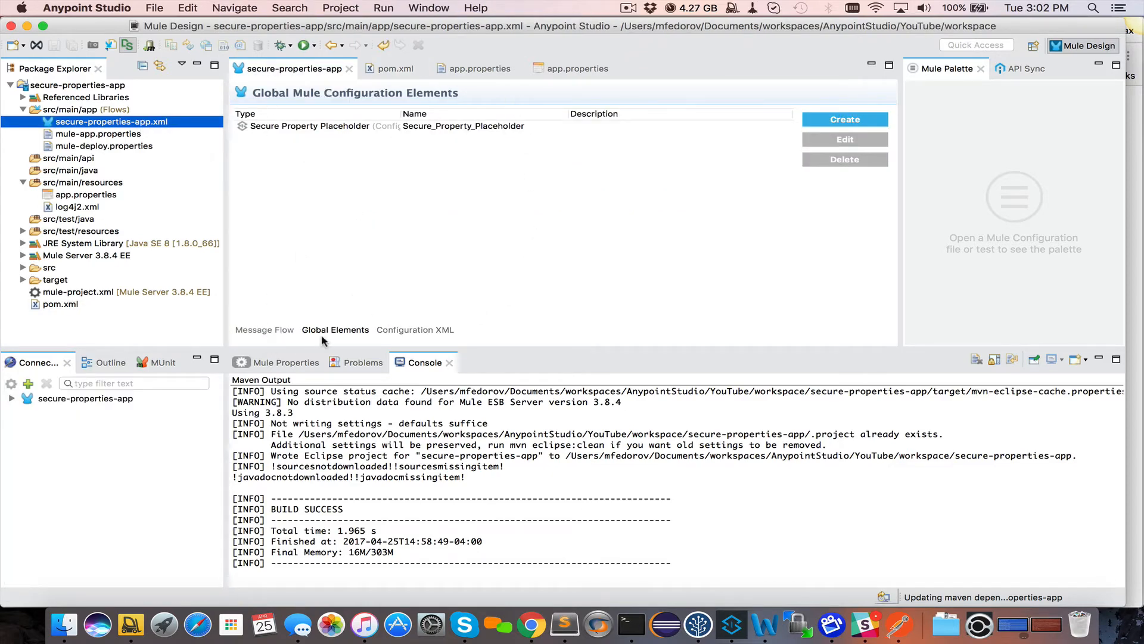
pyautogui.click(400, 332)
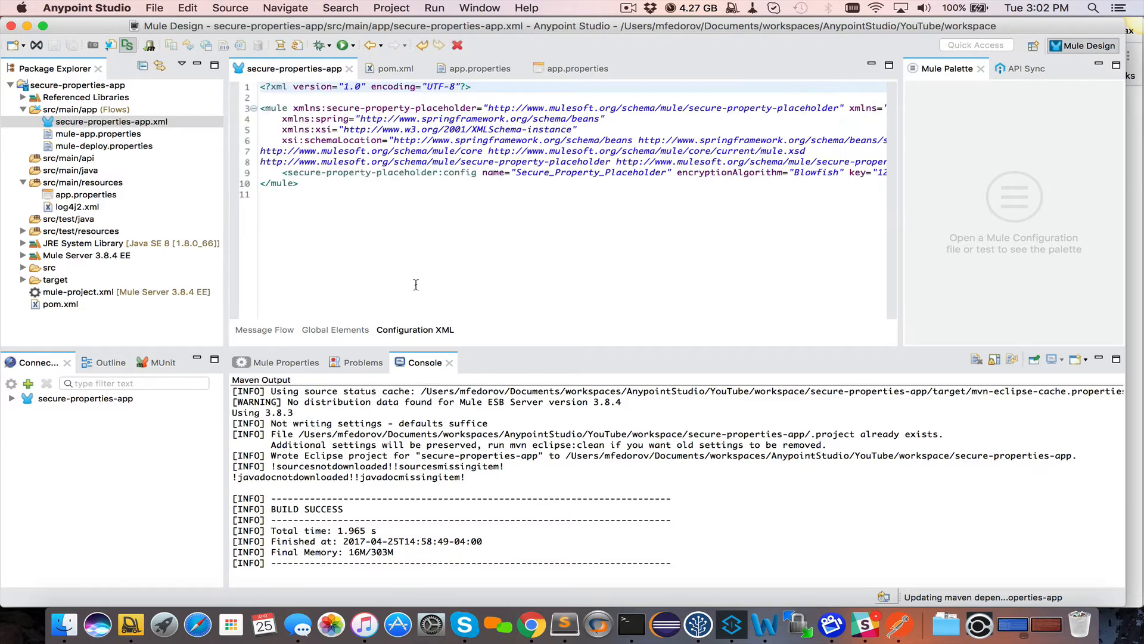
pyautogui.click(282, 173)
pyautogui.press('Return')
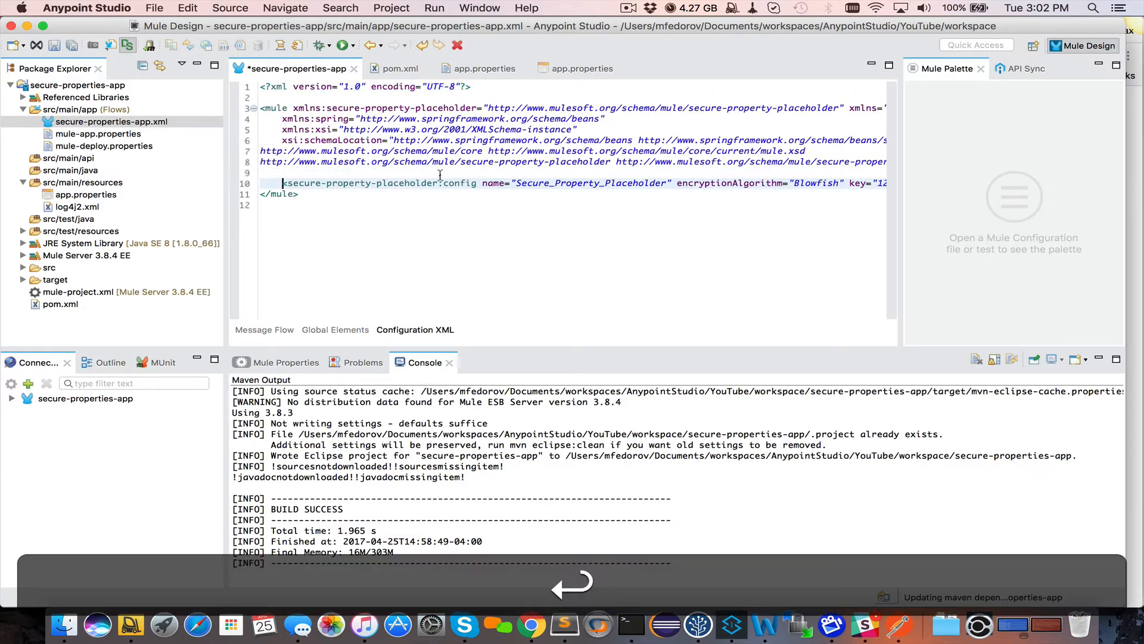
pyautogui.click(480, 184)
pyautogui.press('Return')
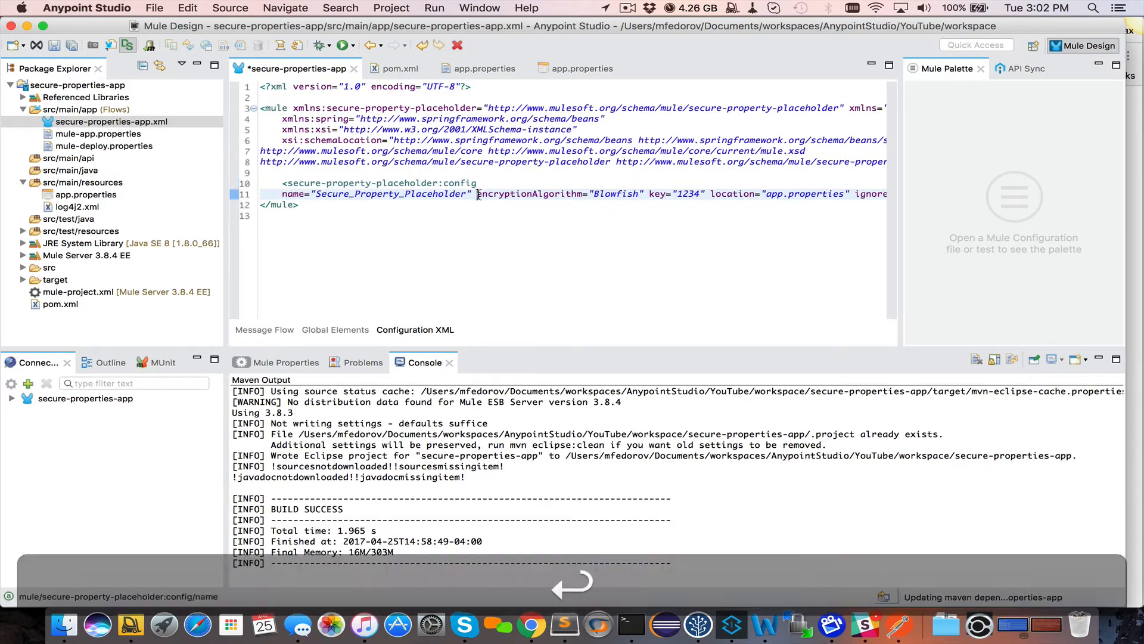
pyautogui.click(478, 195)
pyautogui.press('Return')
# Put key, location, ignoreResourceNotFound and doc:name on their own lines, add a blank line, and save
pyautogui.click(452, 205)
pyautogui.press('Return')
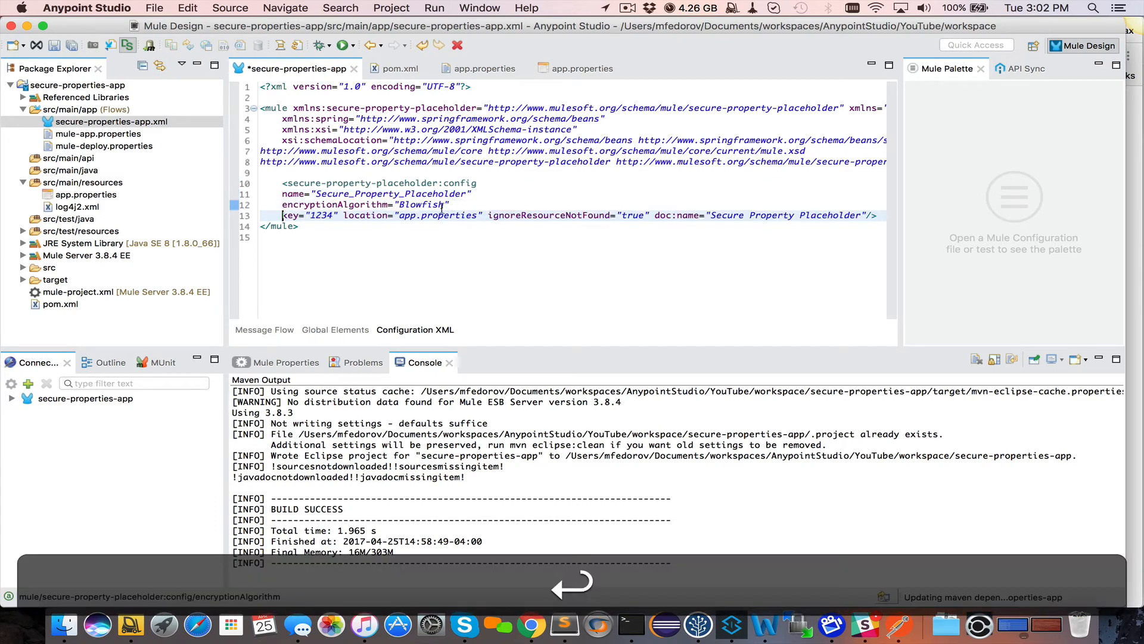
pyautogui.click(342, 215)
pyautogui.press('Return')
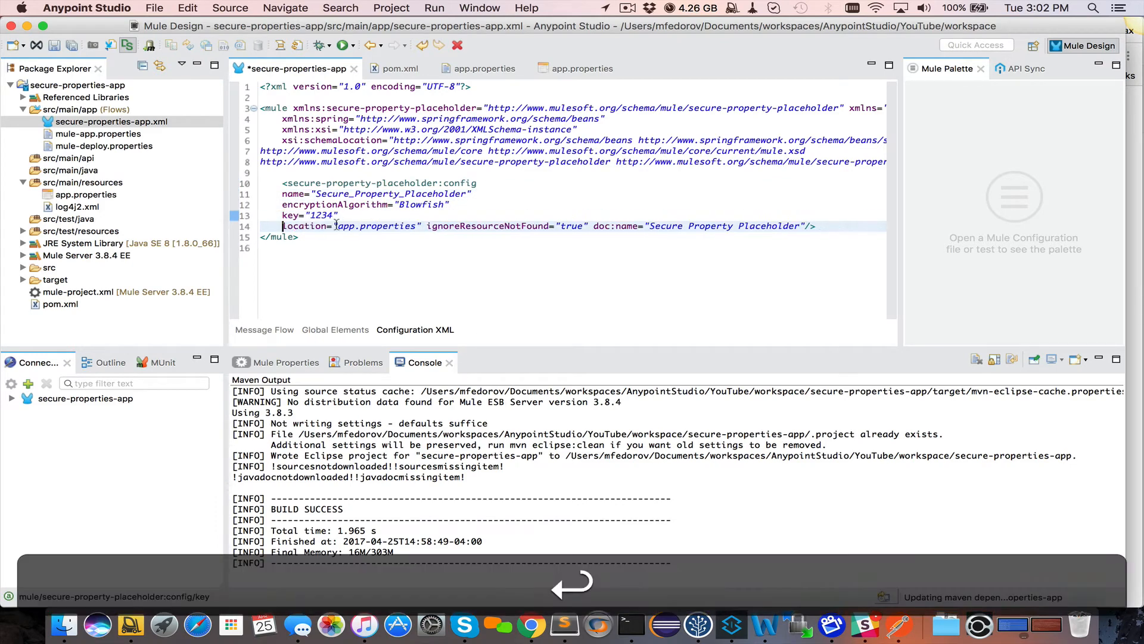
pyautogui.click(426, 226)
pyautogui.press('Return')
pyautogui.click(449, 237)
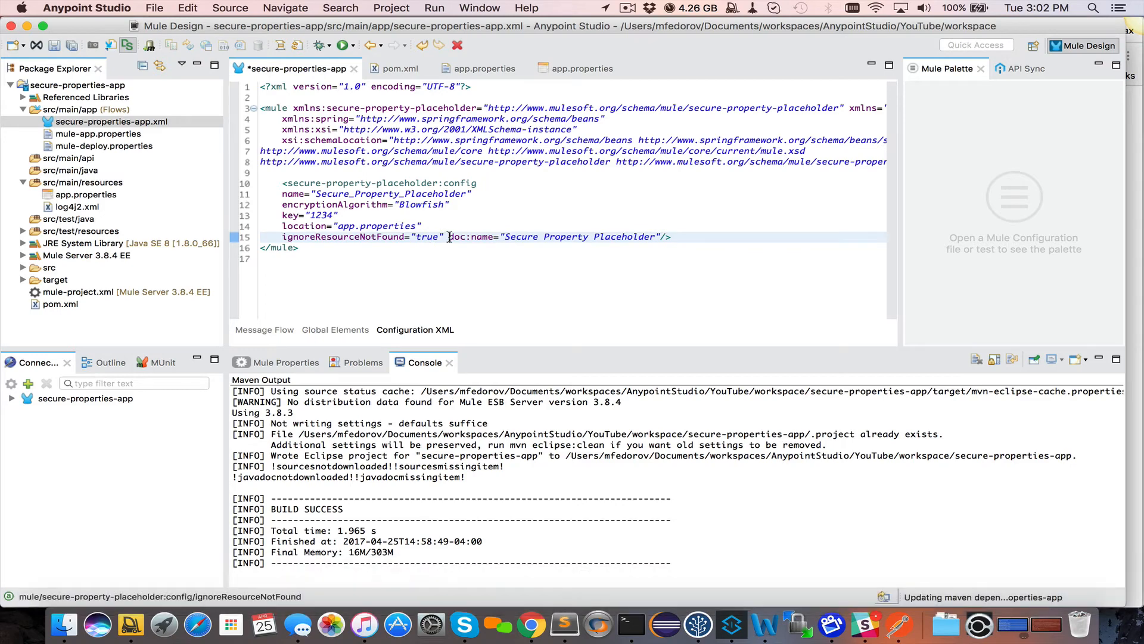
pyautogui.press('Return')
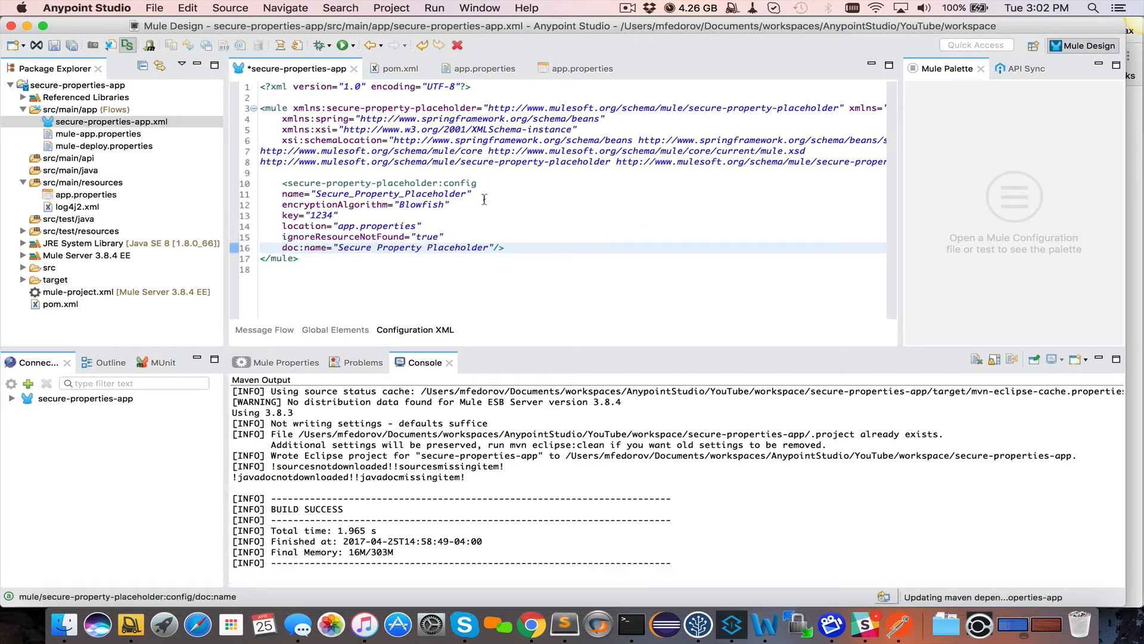
pyautogui.click(534, 247)
pyautogui.press('Return')
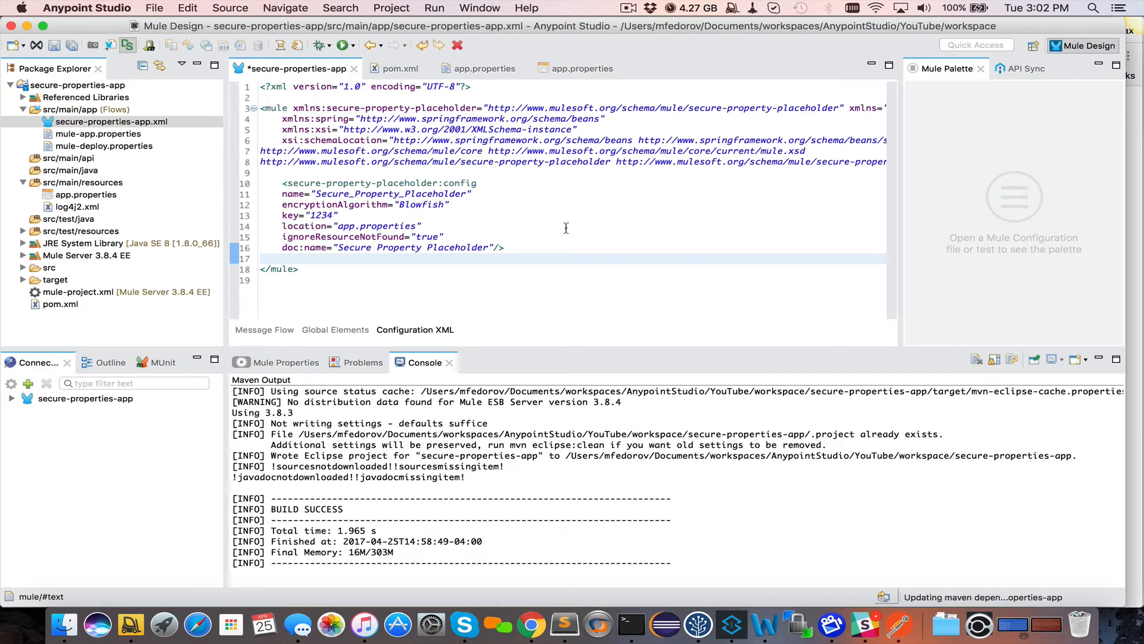
pyautogui.press('super+s')
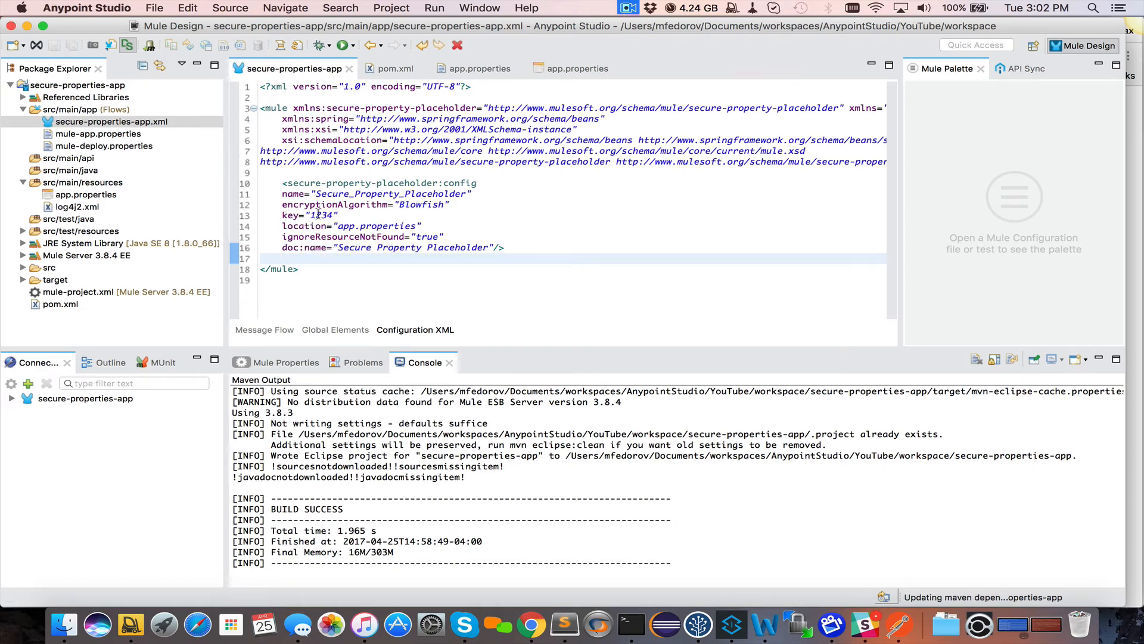
# Replace the hard-coded placeholder key with ${mule.key} and save
pyautogui.doubleClick(319, 215)
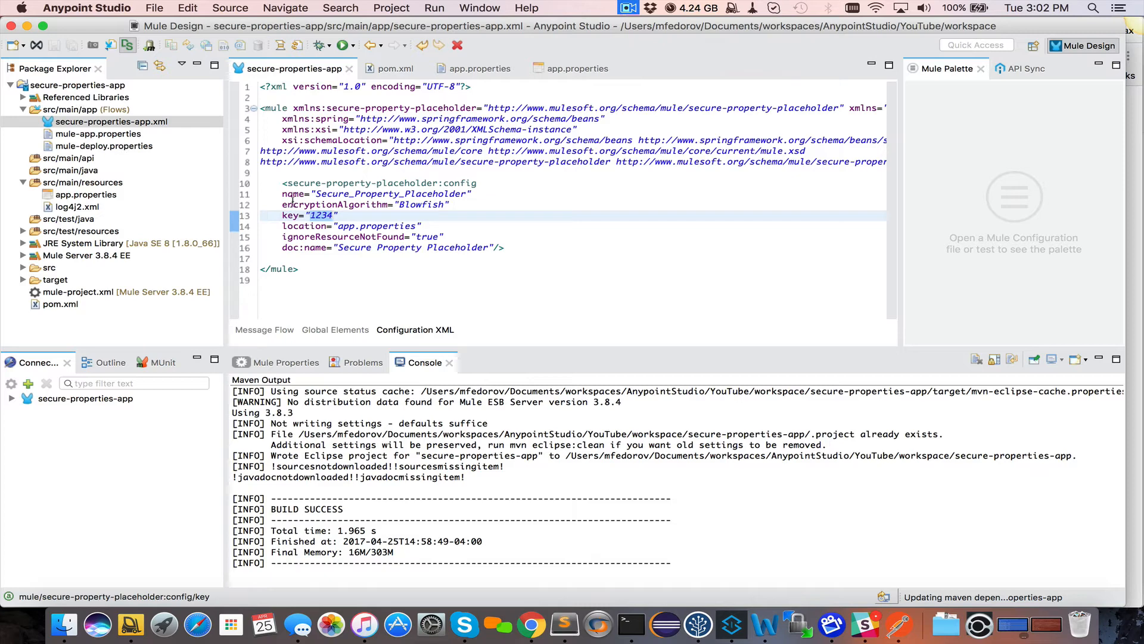
pyautogui.moveTo(416, 200)
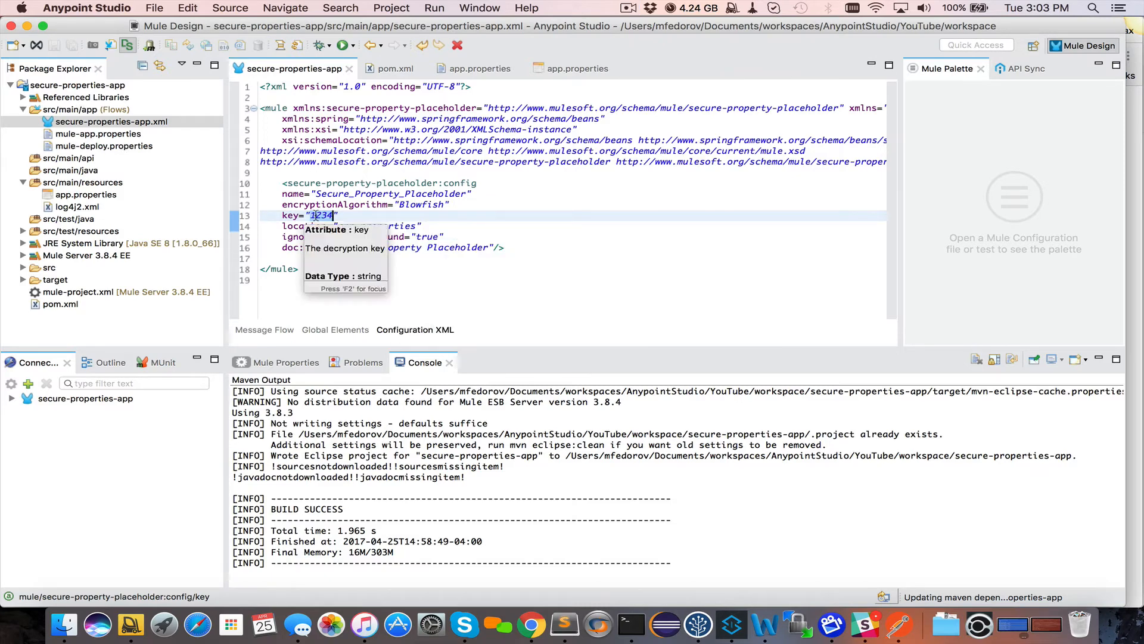
pyautogui.write('${}')
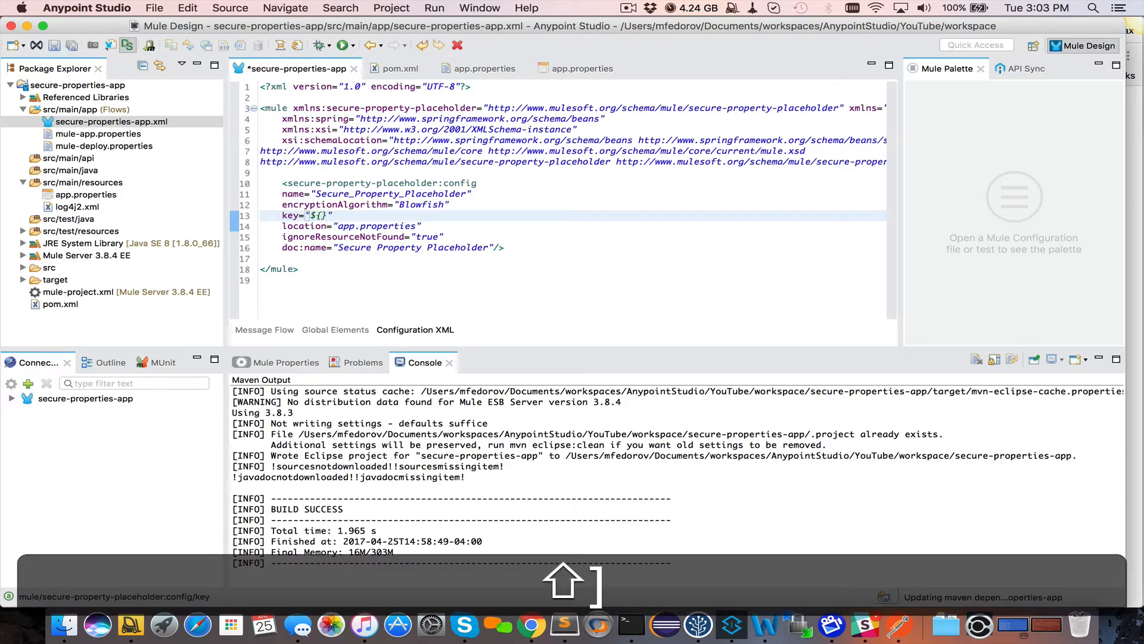
pyautogui.press('Left')
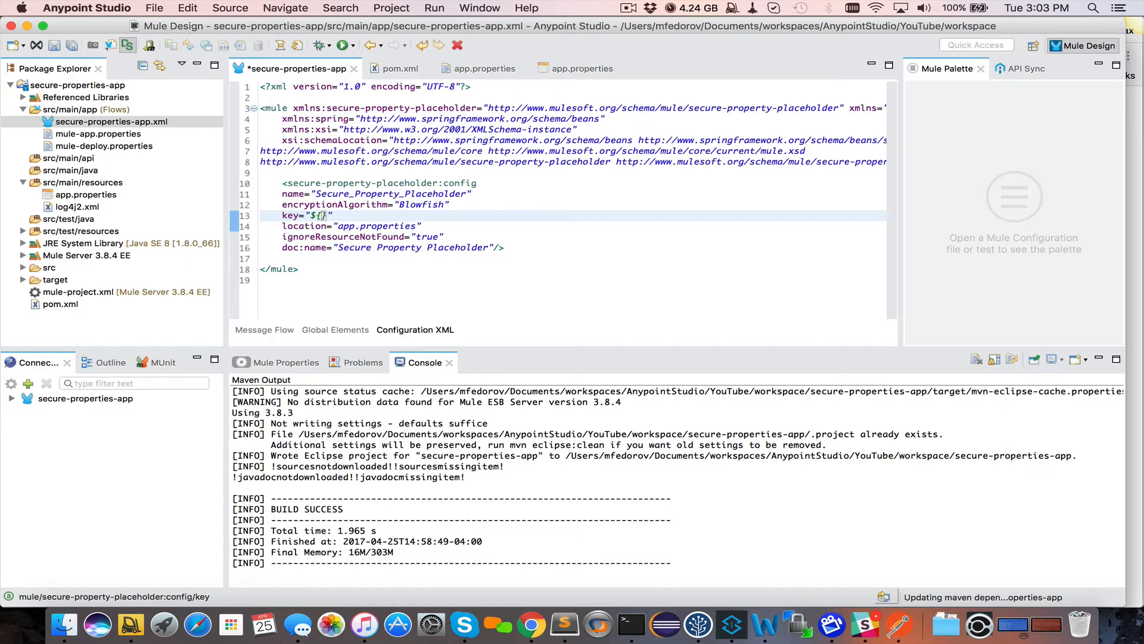
pyautogui.write('mule.key')
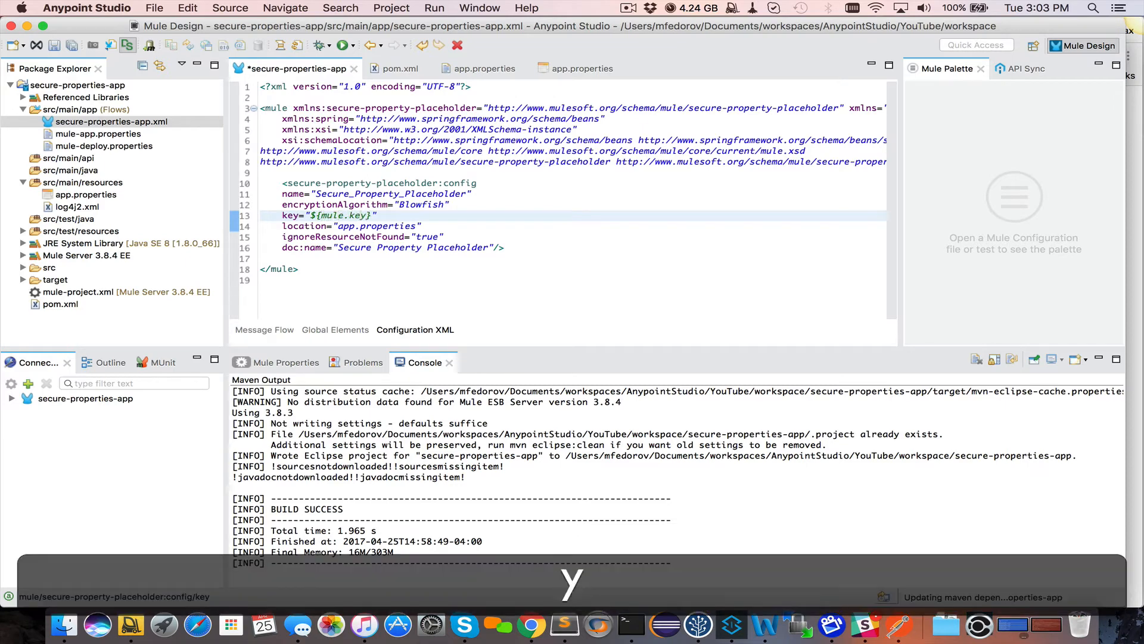
pyautogui.press('super+s')
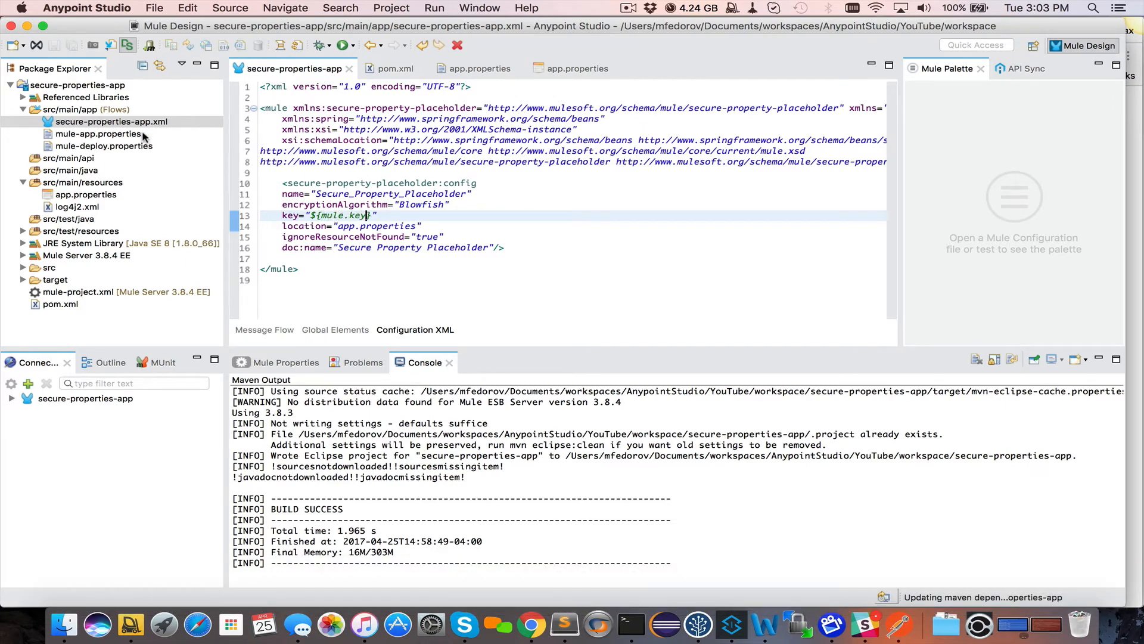
# Run secure-properties-app as Mule Application with Maven (configure)
pyautogui.rightClick(75, 87)
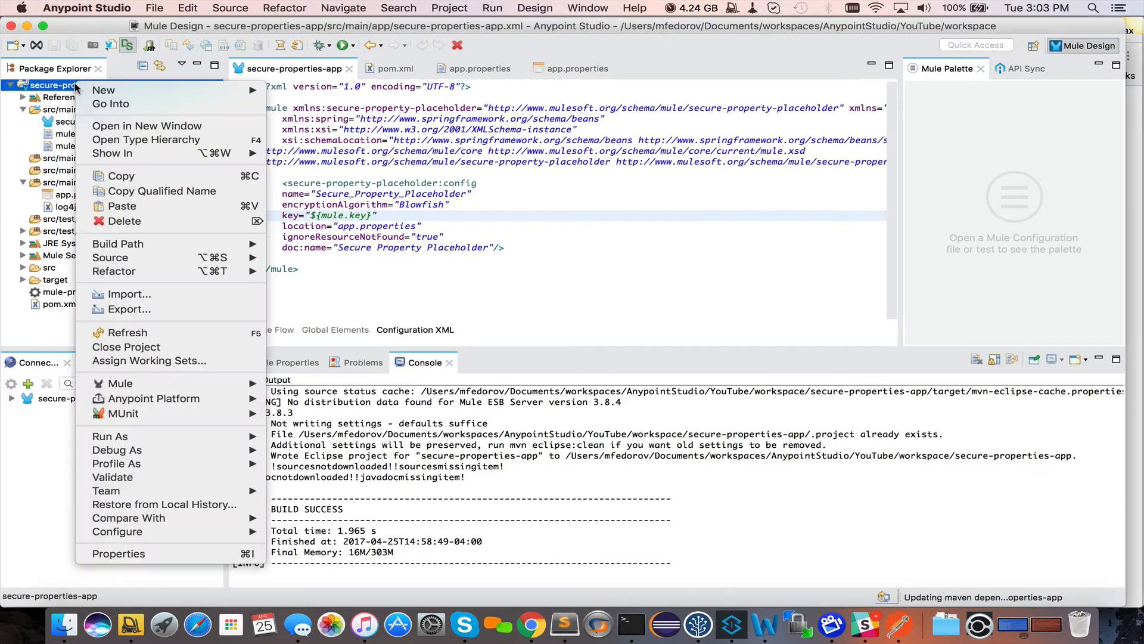
pyautogui.moveTo(186, 438)
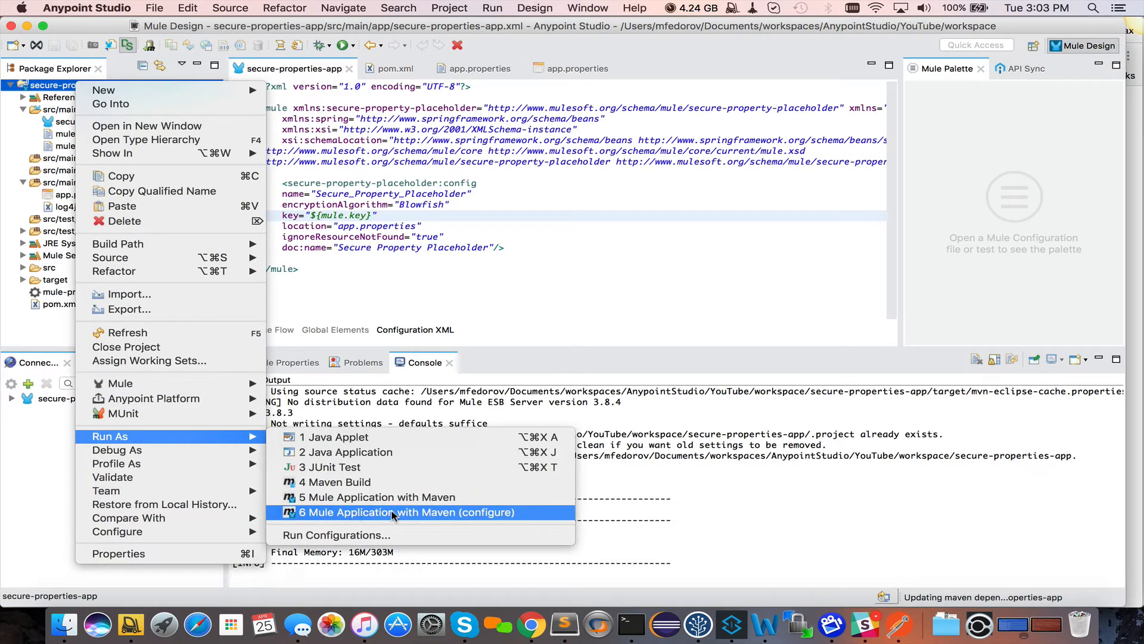
pyautogui.click(488, 516)
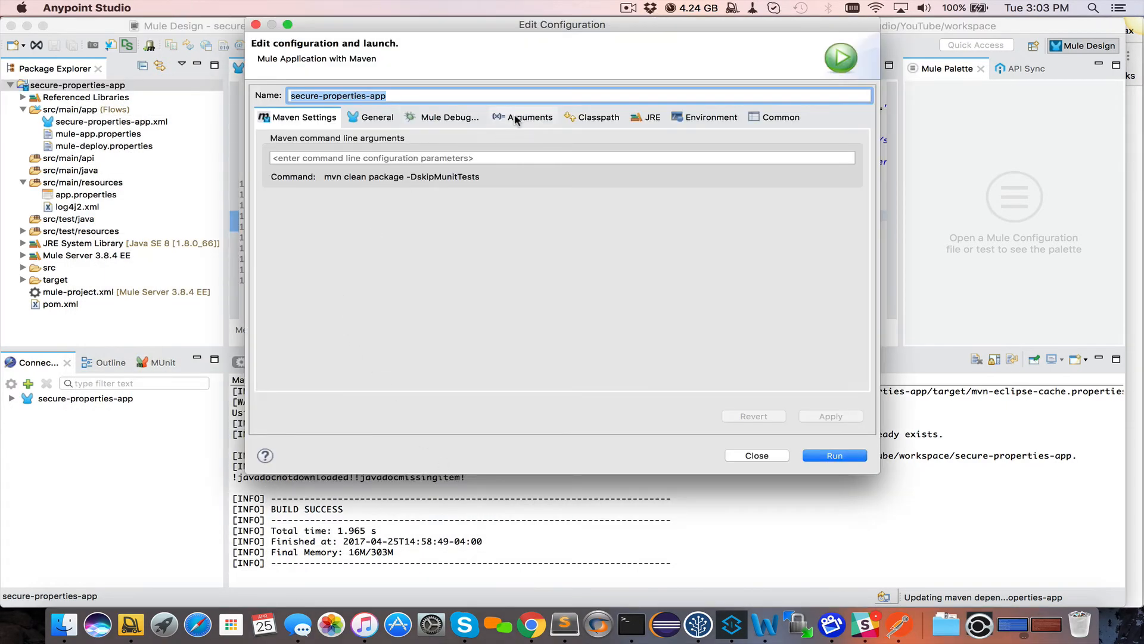
# Append -Dmule.key set to the decryption key to the VM arguments, apply, and close
pyautogui.click(516, 120)
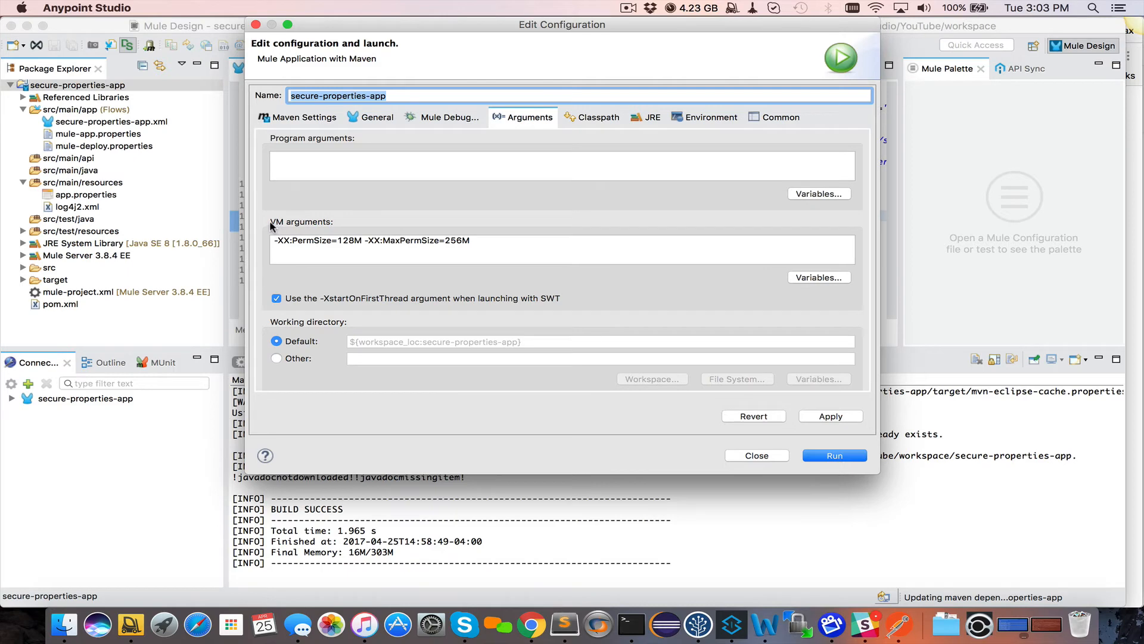
pyautogui.click(520, 244)
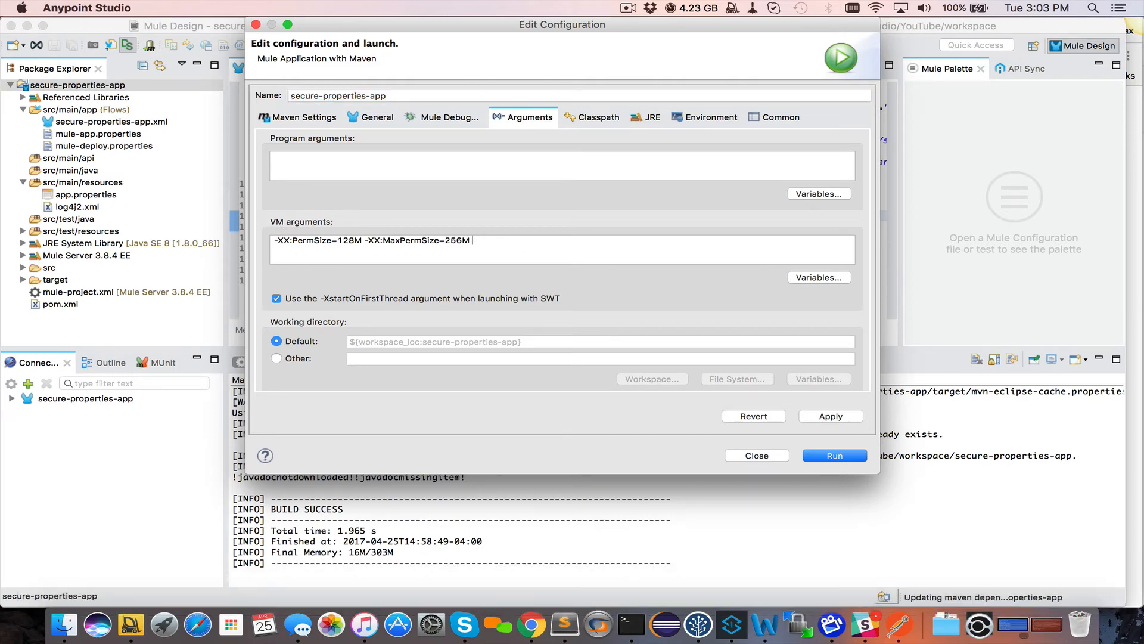
pyautogui.write('-Dmule')
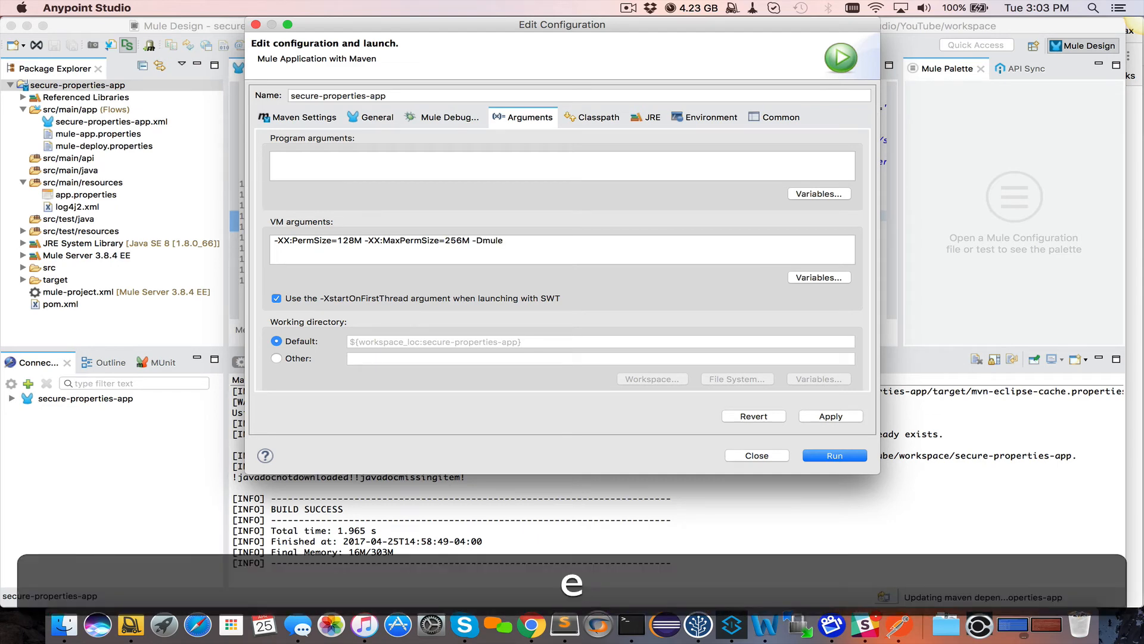
pyautogui.write('.key=1234')
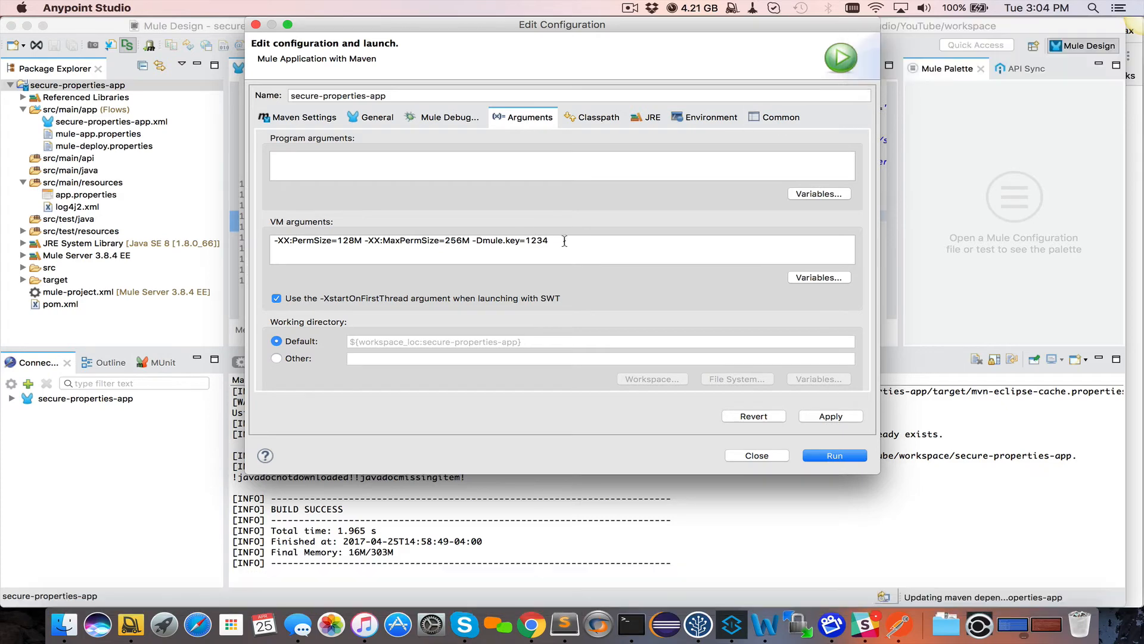
pyautogui.moveTo(549, 241); pyautogui.dragTo(470, 240)
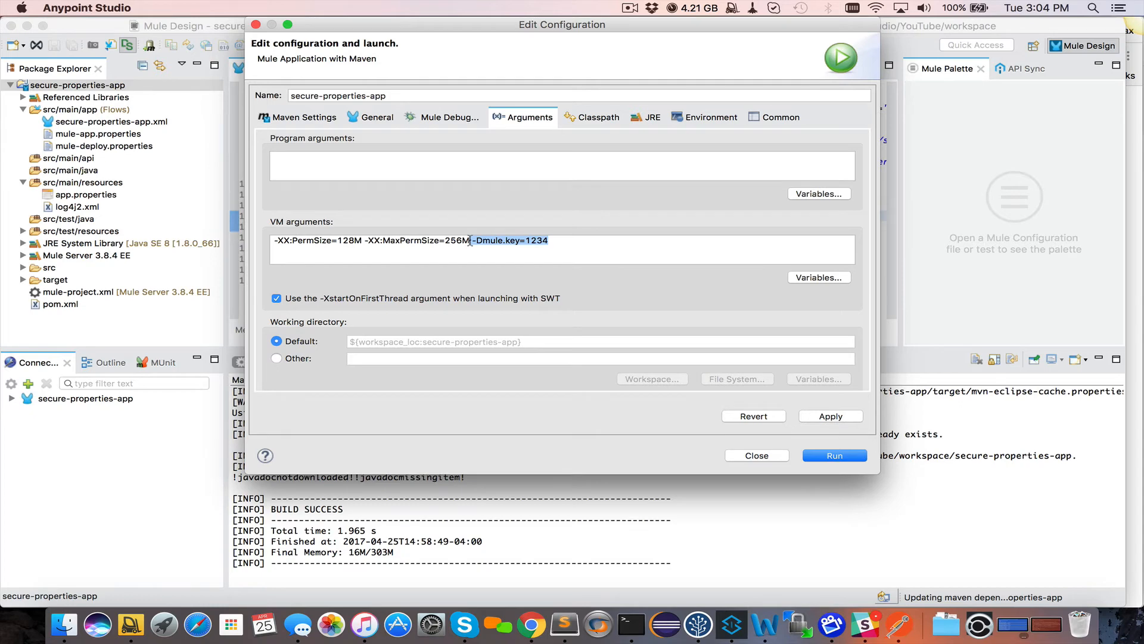
pyautogui.click(826, 417)
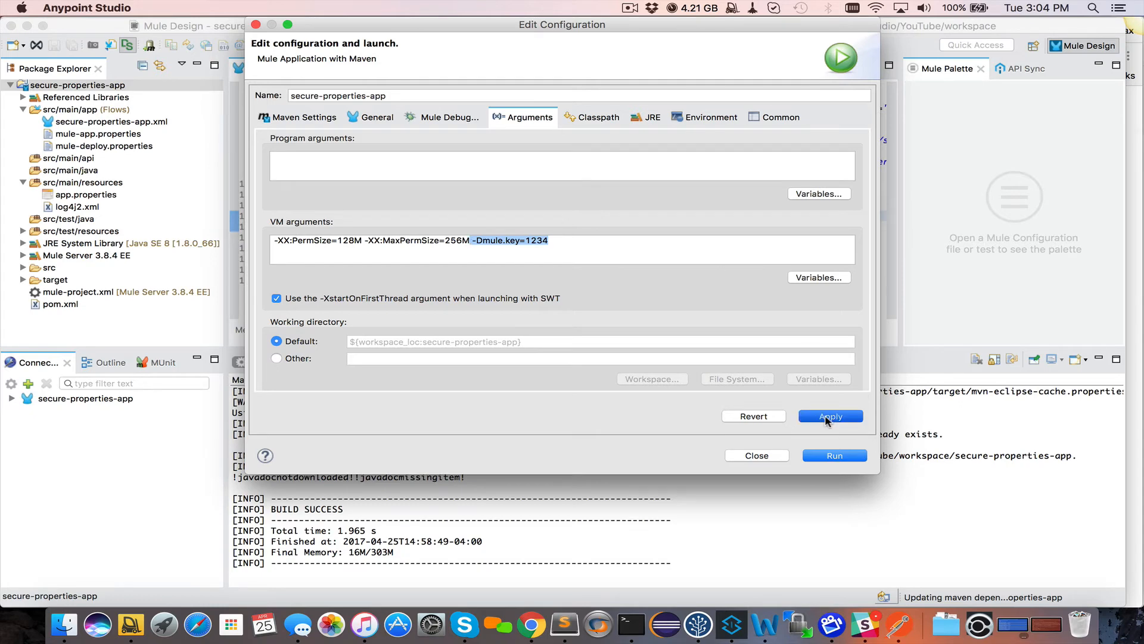
pyautogui.click(758, 456)
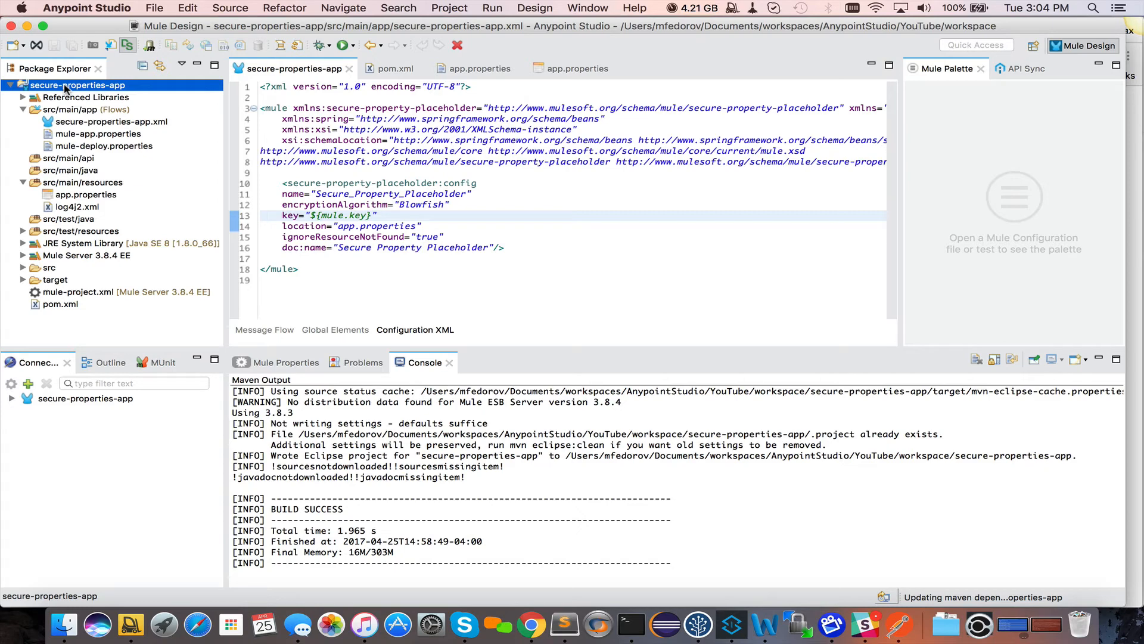
# Reopen secure-properties-app.xml and switch to its Message Flow canvas
pyautogui.click(373, 215)
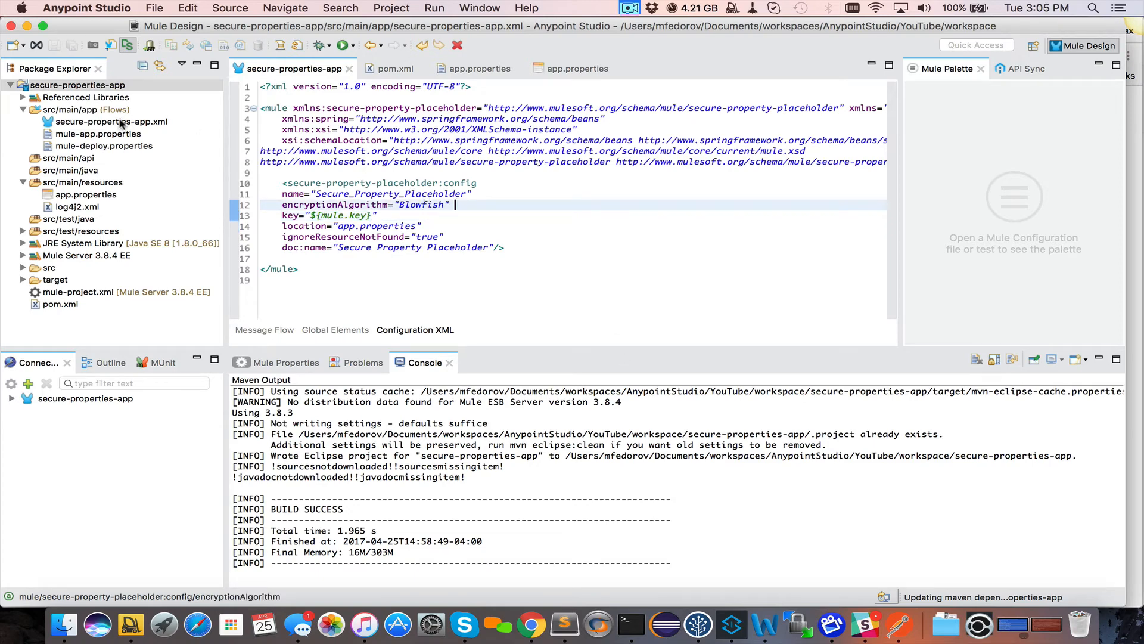
pyautogui.doubleClick(117, 123)
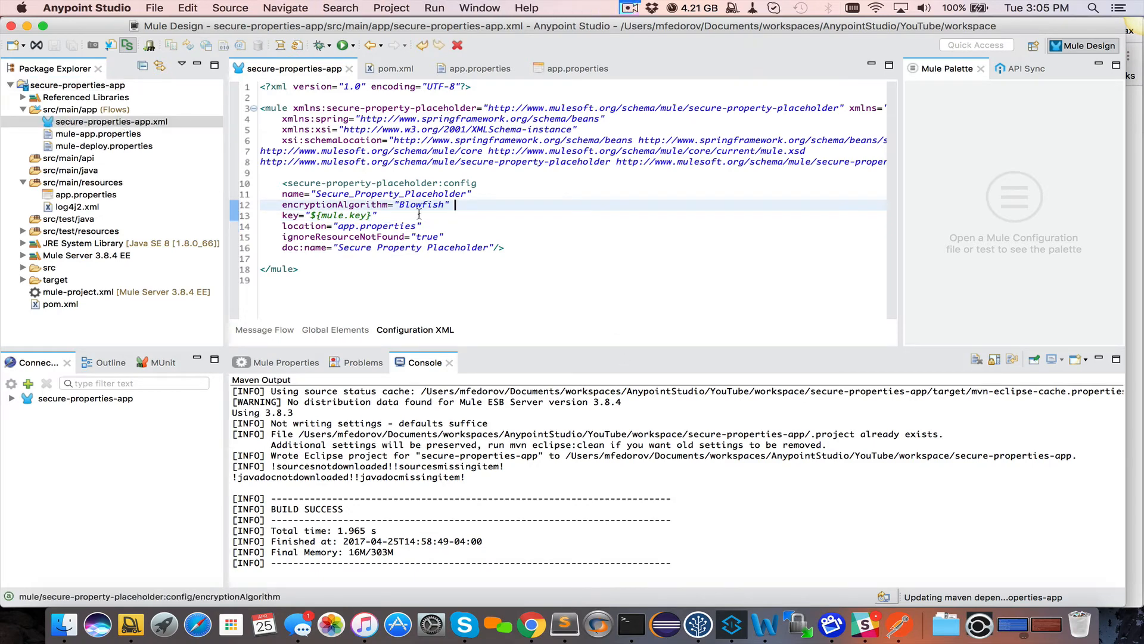
pyautogui.click(262, 329)
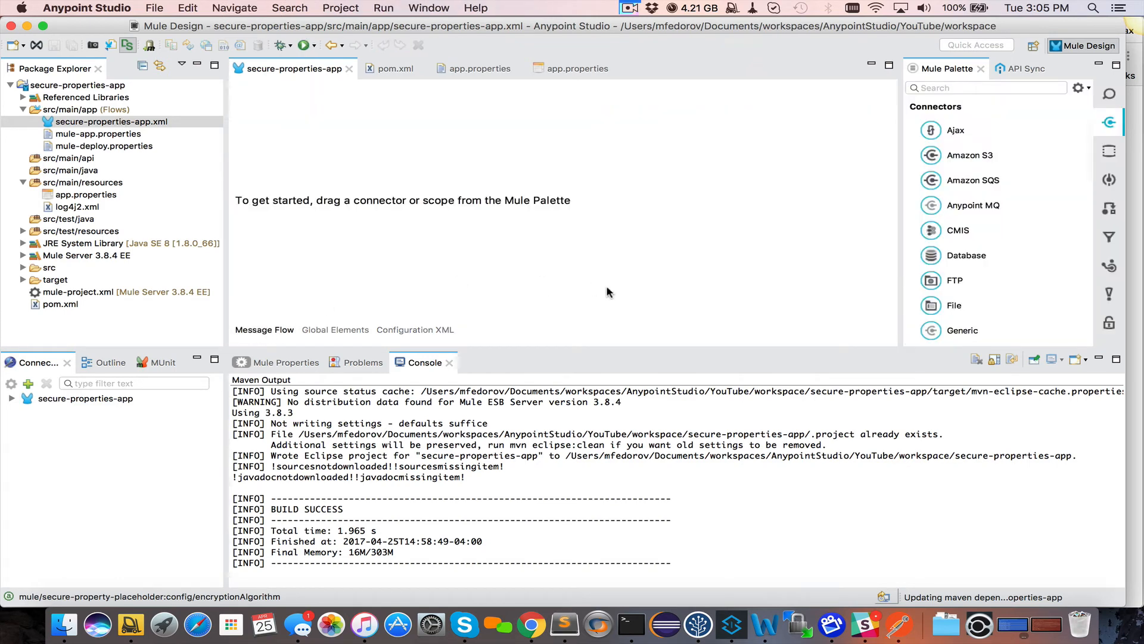
# Drag an HTTP listener from the palette search 'http' onto the canvas and open its enlarged properties
pyautogui.click(940, 87)
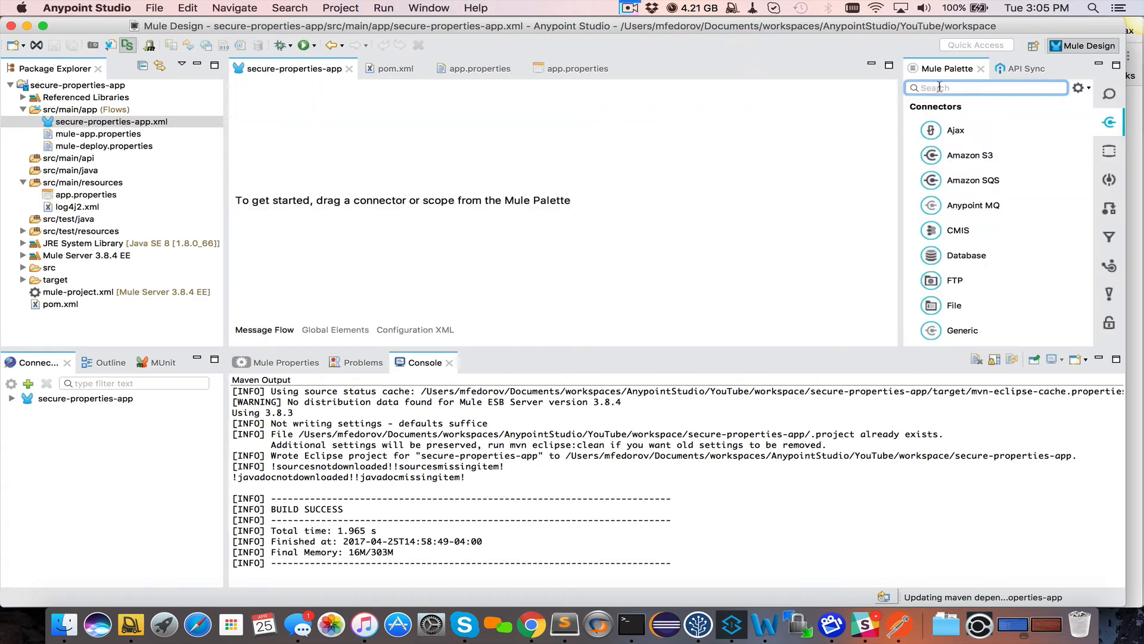
pyautogui.write('http')
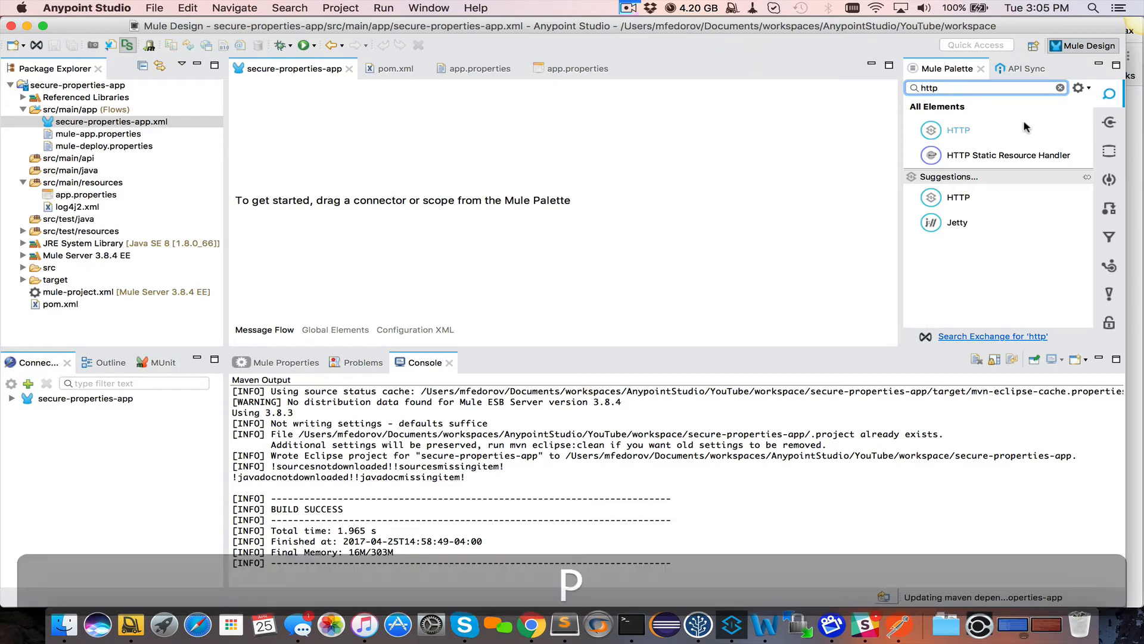
pyautogui.moveTo(969, 132); pyautogui.dragTo(364, 262)
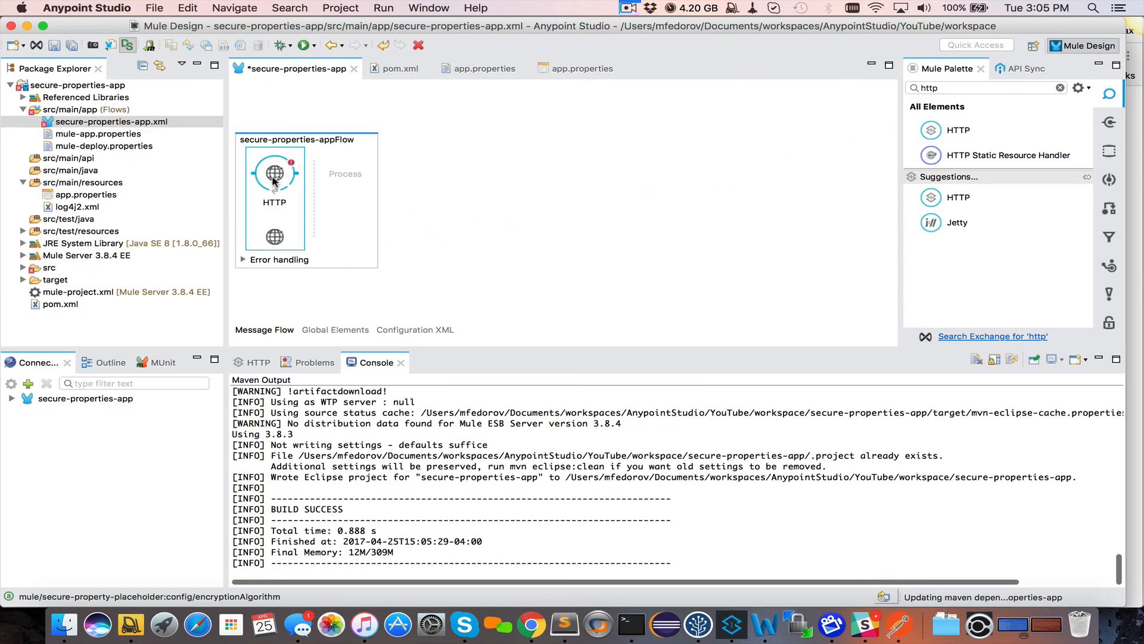
pyautogui.click(259, 363)
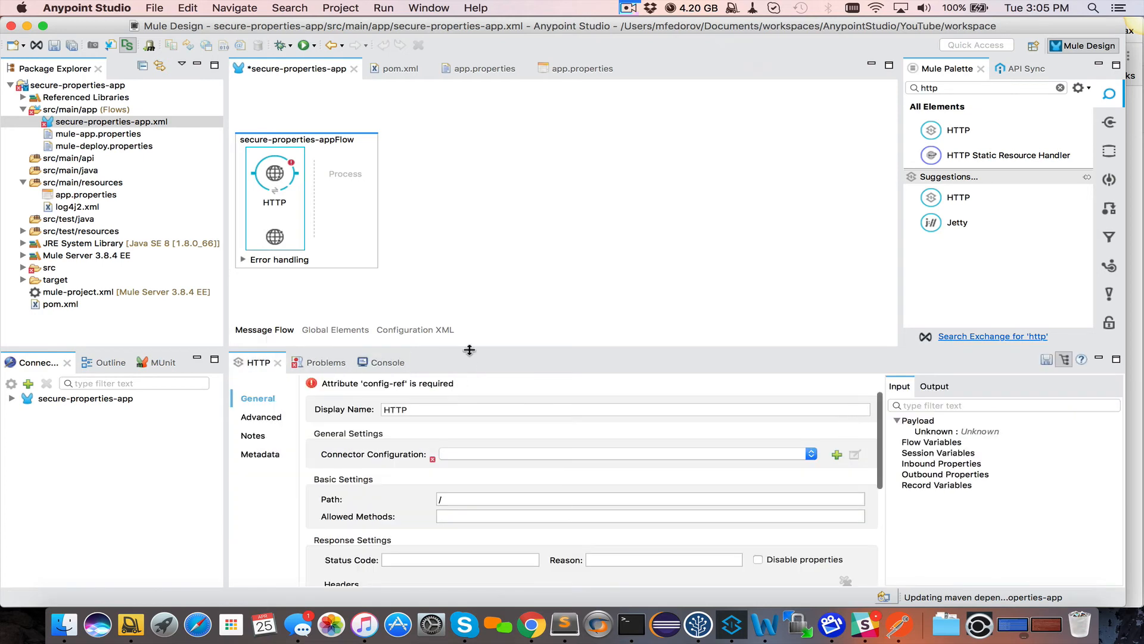
pyautogui.moveTo(469, 317); pyautogui.dragTo(471, 253)
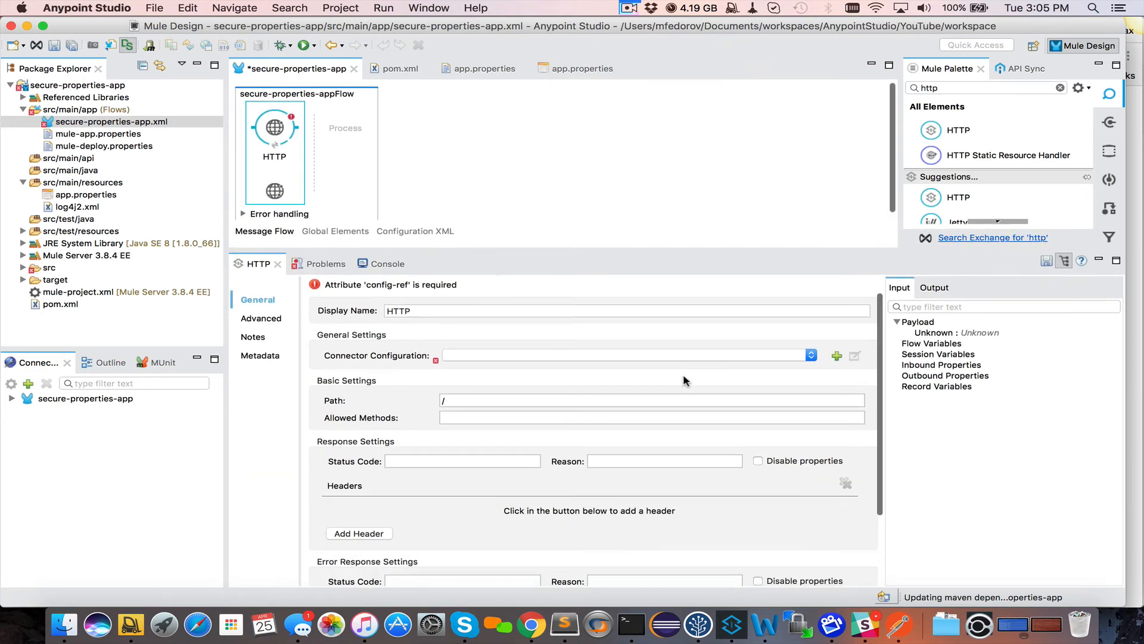
# Create a default HTTP listener connector configuration on port 8081
pyautogui.click(836, 356)
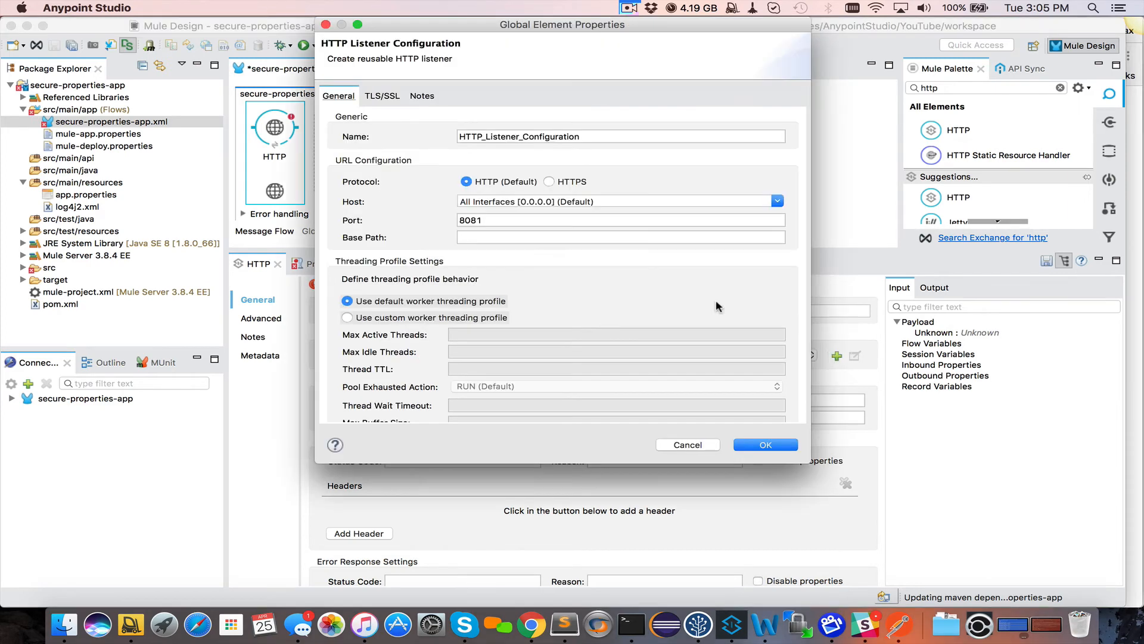
pyautogui.click(487, 220)
pyautogui.click(761, 444)
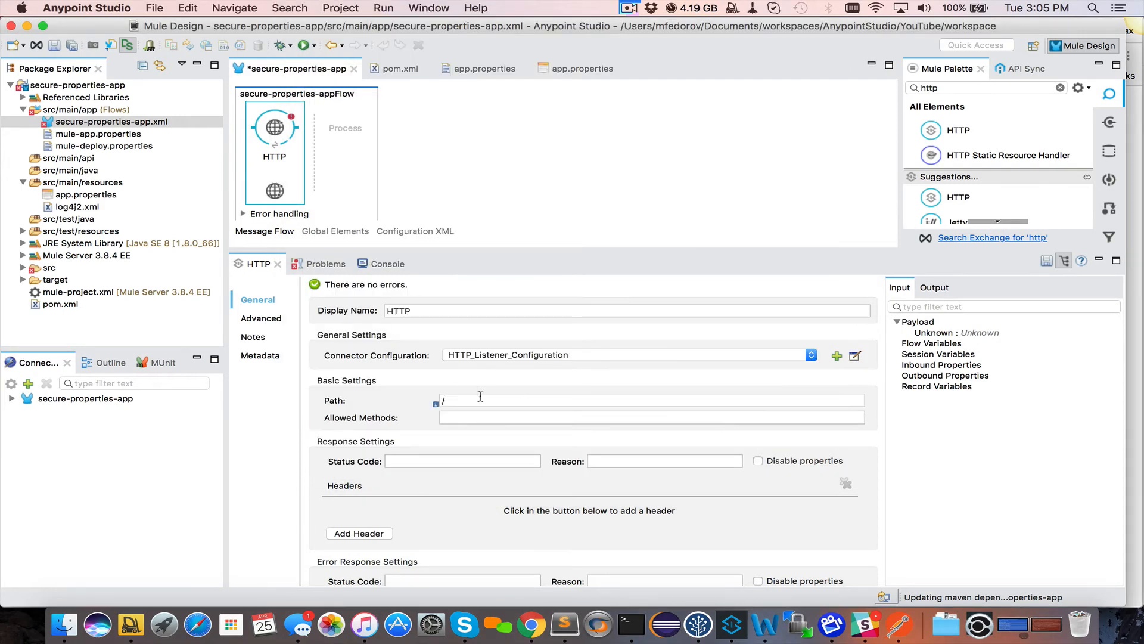
# Set the listener path to /secure and allowed methods to GET, then save
pyautogui.click(480, 396)
pyautogui.write('secure')
pyautogui.click(562, 417)
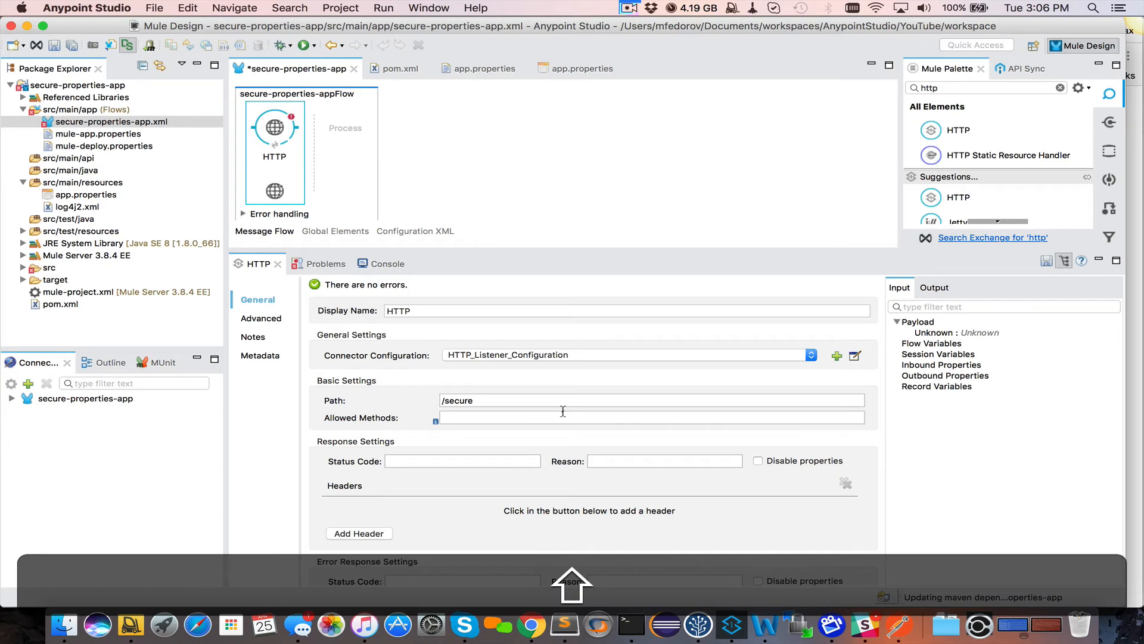
pyautogui.write('GET')
pyautogui.scroll(-2, 545, 411)
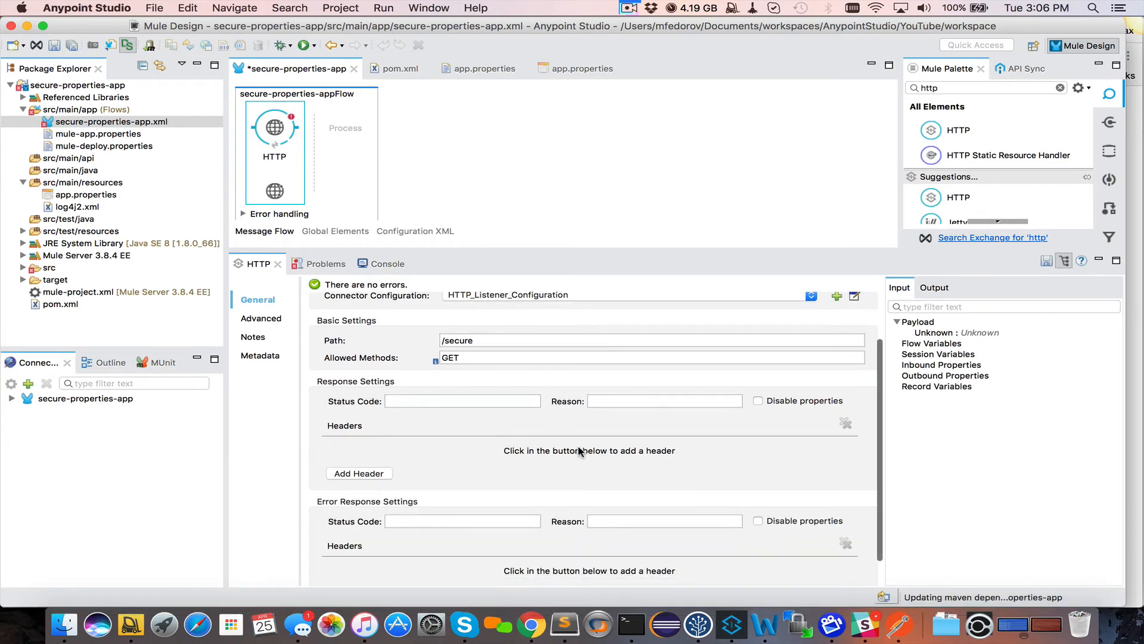
pyautogui.scroll(2, 477, 382)
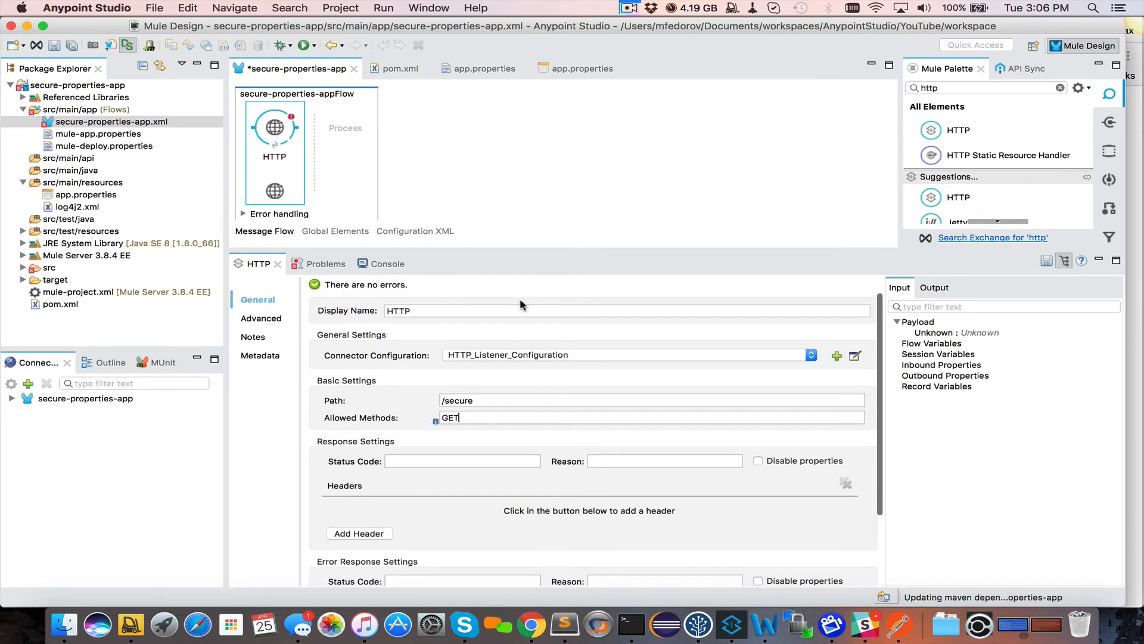
pyautogui.press('super+s')
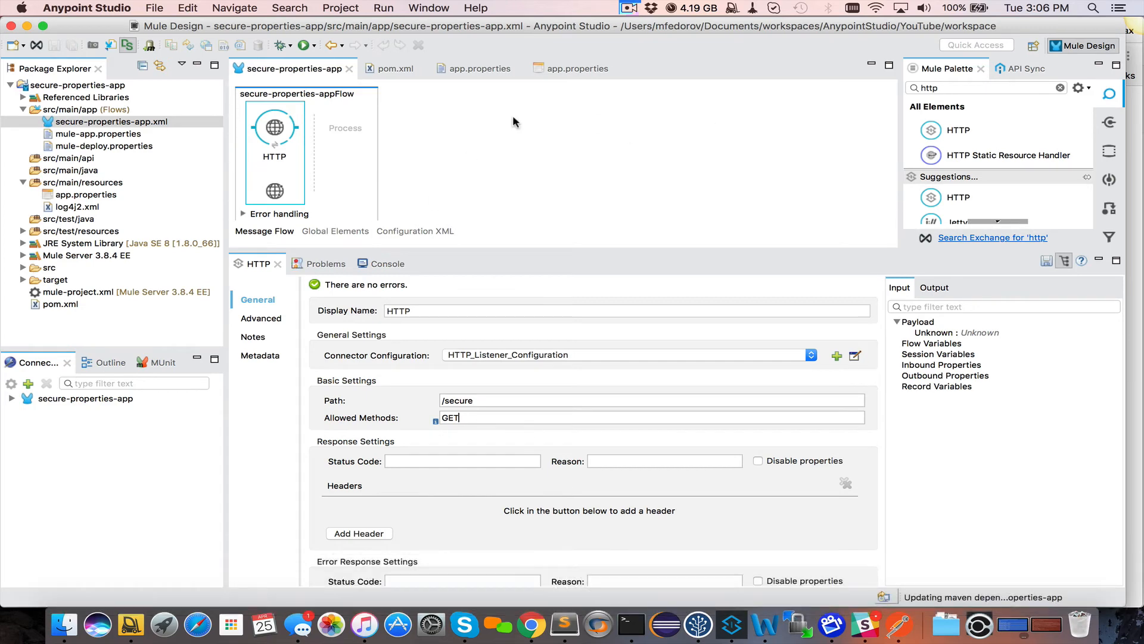
pyautogui.click(903, 87)
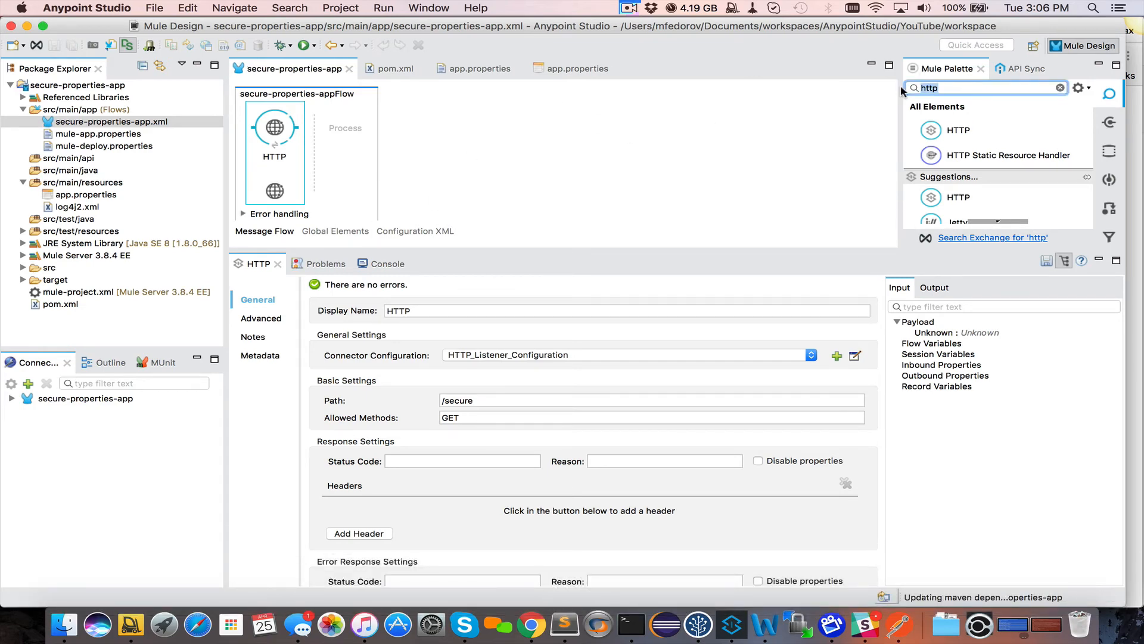
# Search the palette for Variable and place it after the HTTP listener
pyautogui.write('lo')
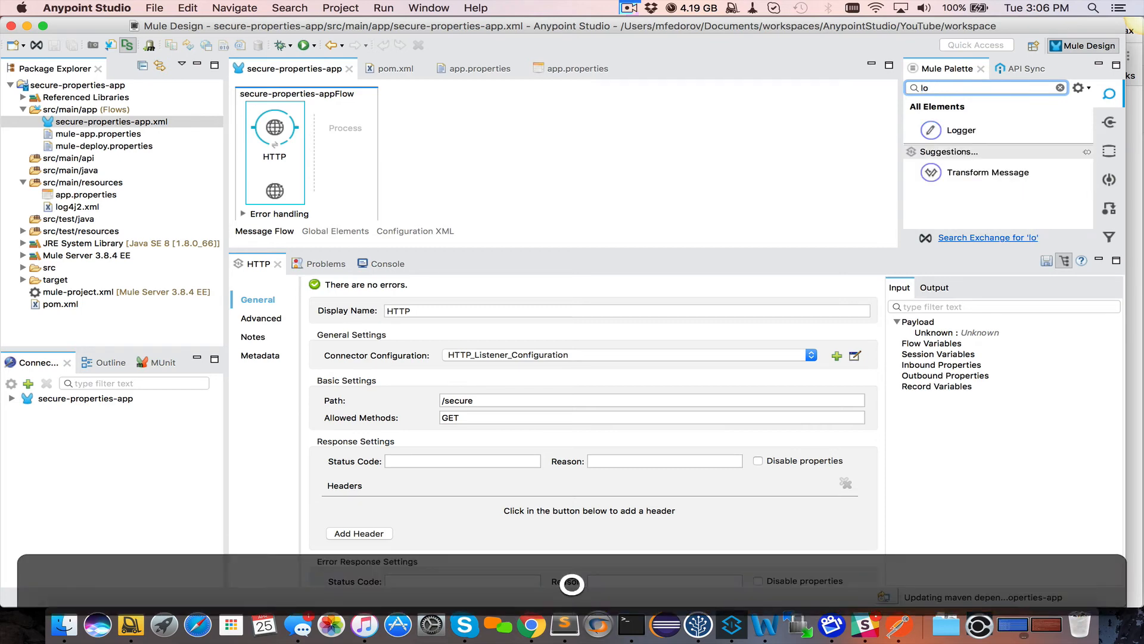
pyautogui.press('BackSpace')
pyautogui.write('set')
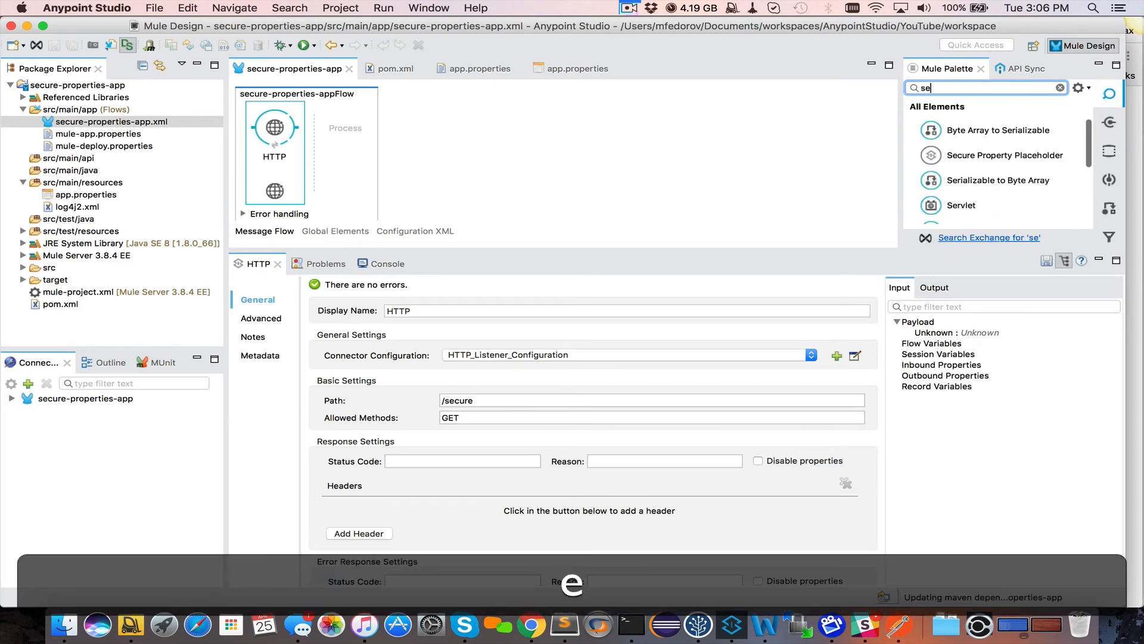
pyautogui.press('BackSpace')
pyautogui.press('BackSpace')
pyautogui.press('BackSpace')
pyautogui.write('varia')
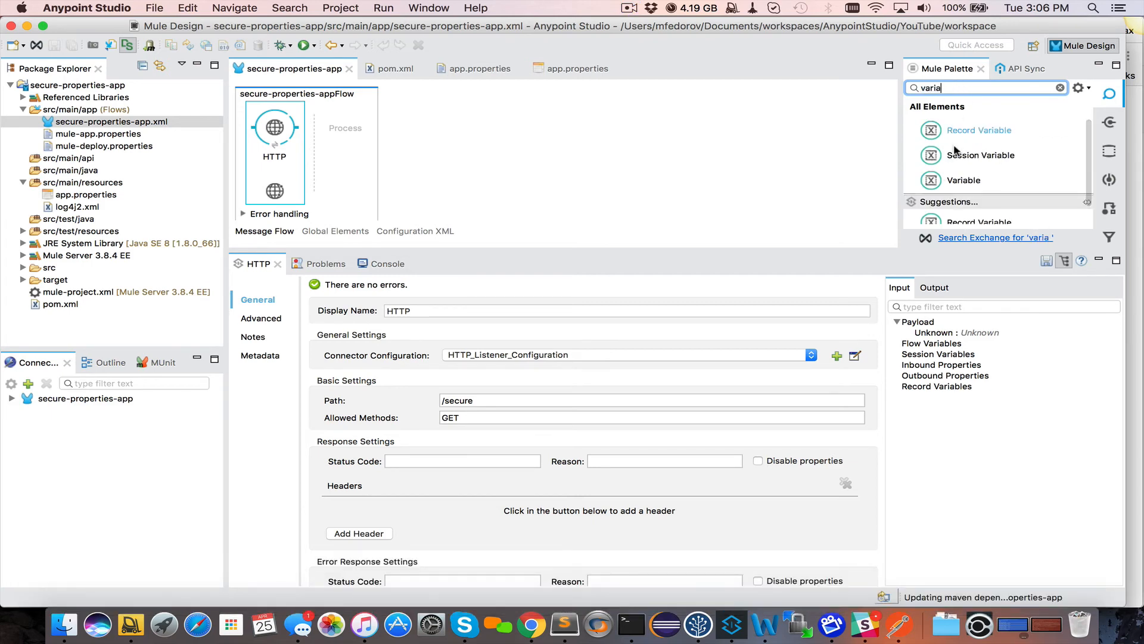
pyautogui.moveTo(957, 180); pyautogui.dragTo(355, 130)
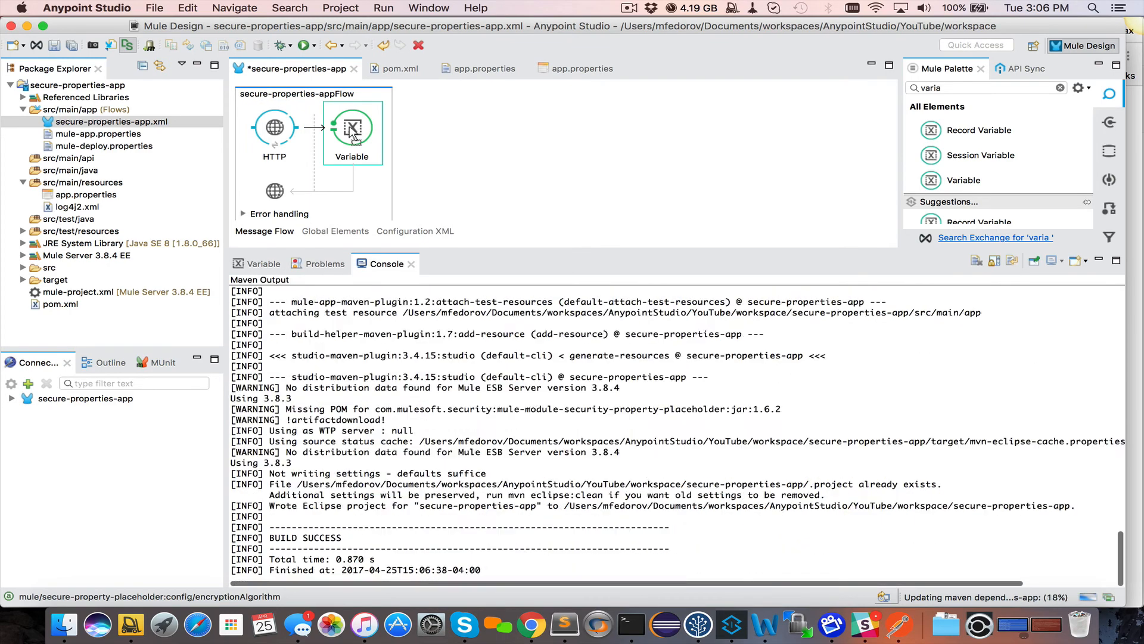
# Set flow variable username to ${username}, save the flow, and open app.properties
pyautogui.click(355, 130)
pyautogui.click(388, 356)
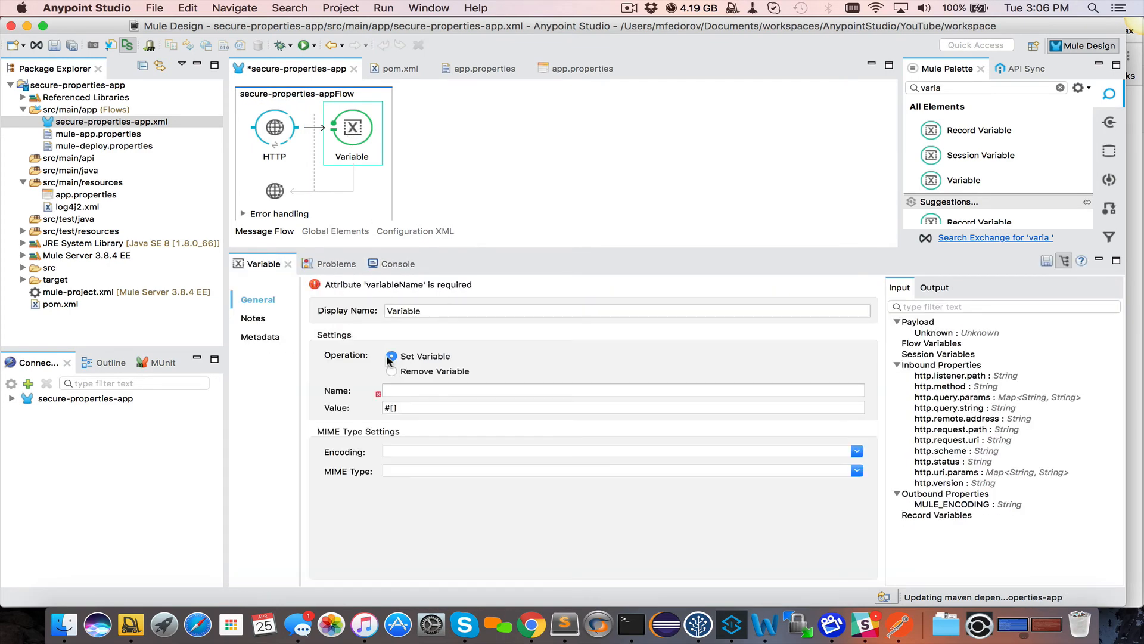
pyautogui.click(409, 389)
pyautogui.write('username')
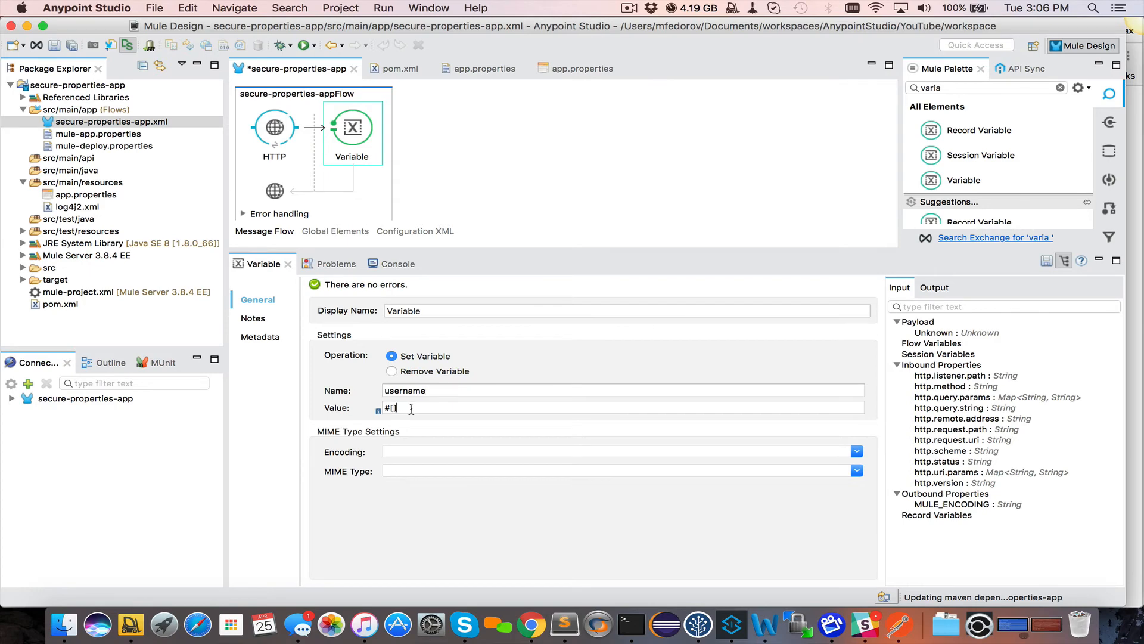
pyautogui.press('Tab')
pyautogui.write('$')
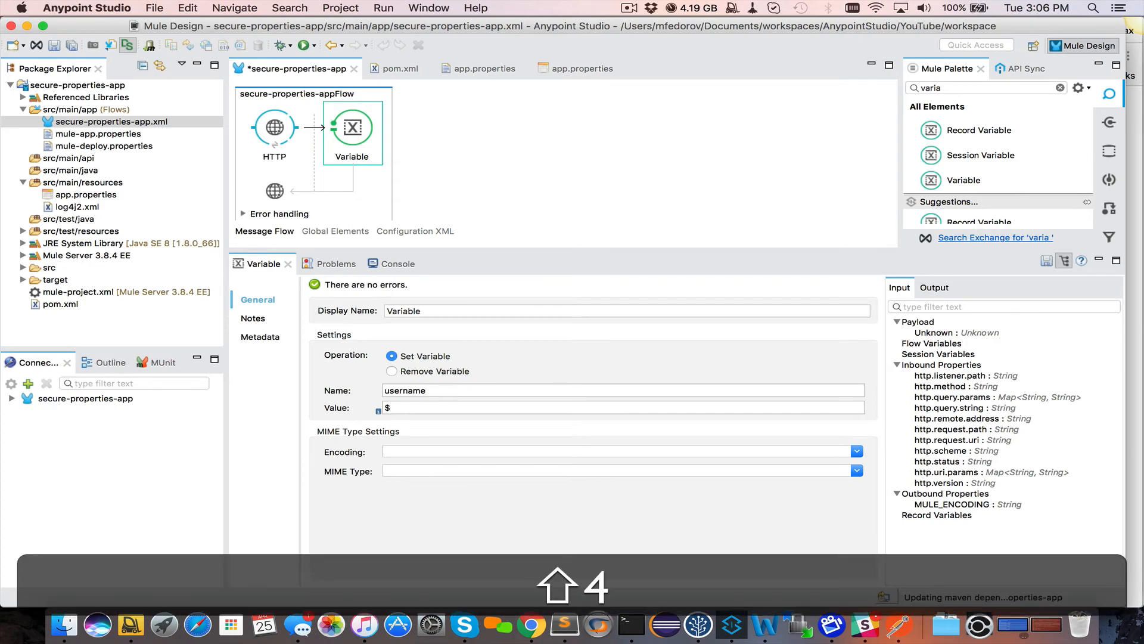
pyautogui.write('{}')
pyautogui.press('Left')
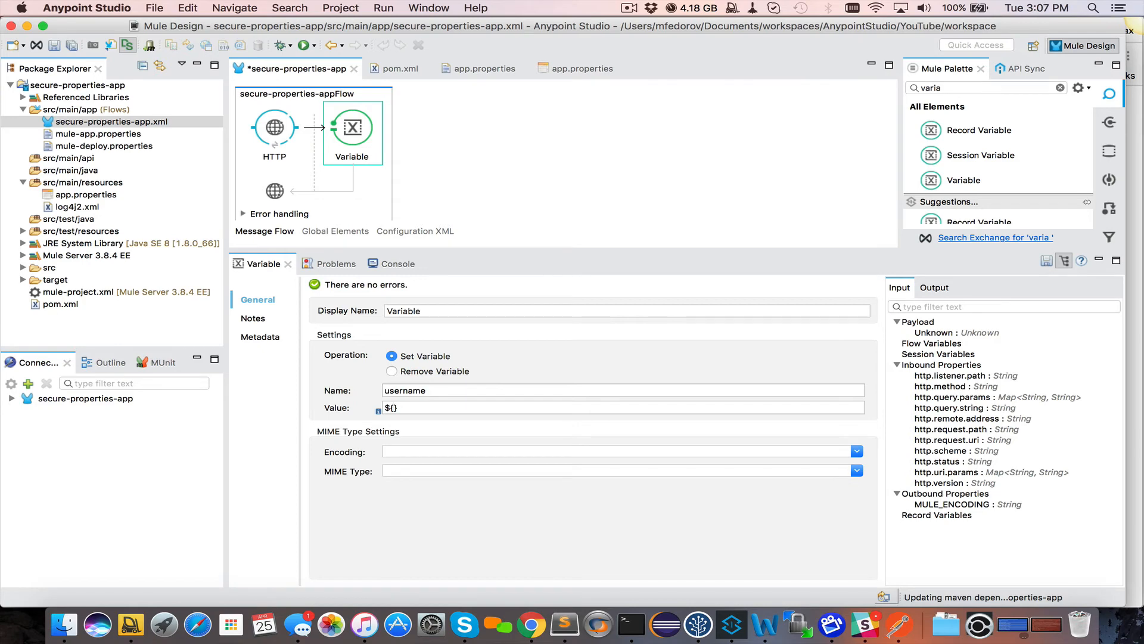
pyautogui.write('username')
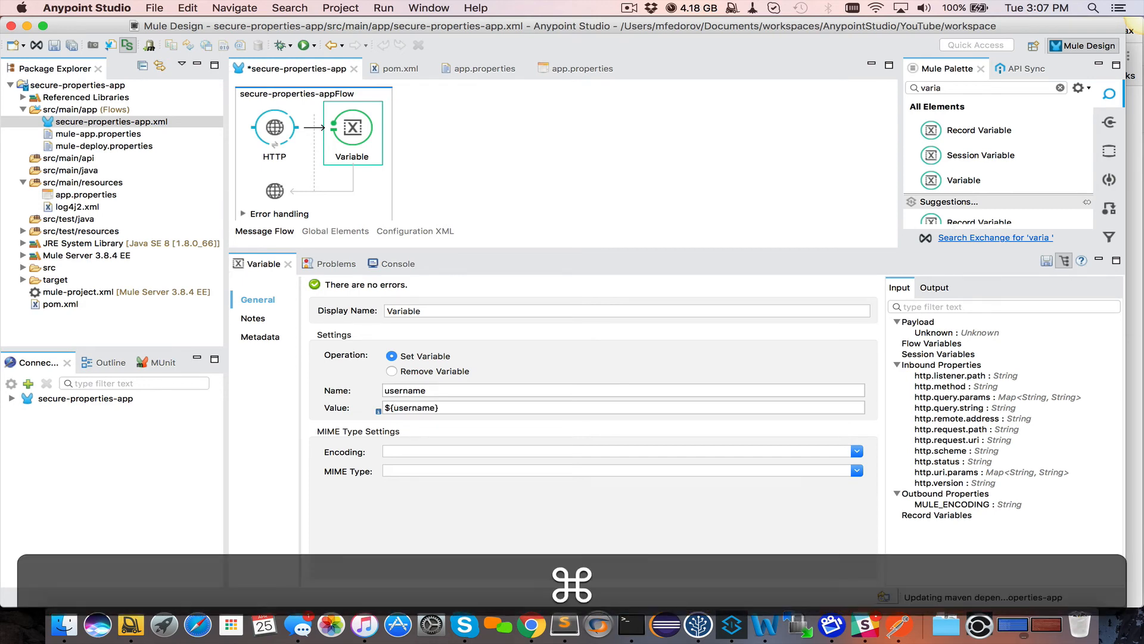
pyautogui.press('super+s')
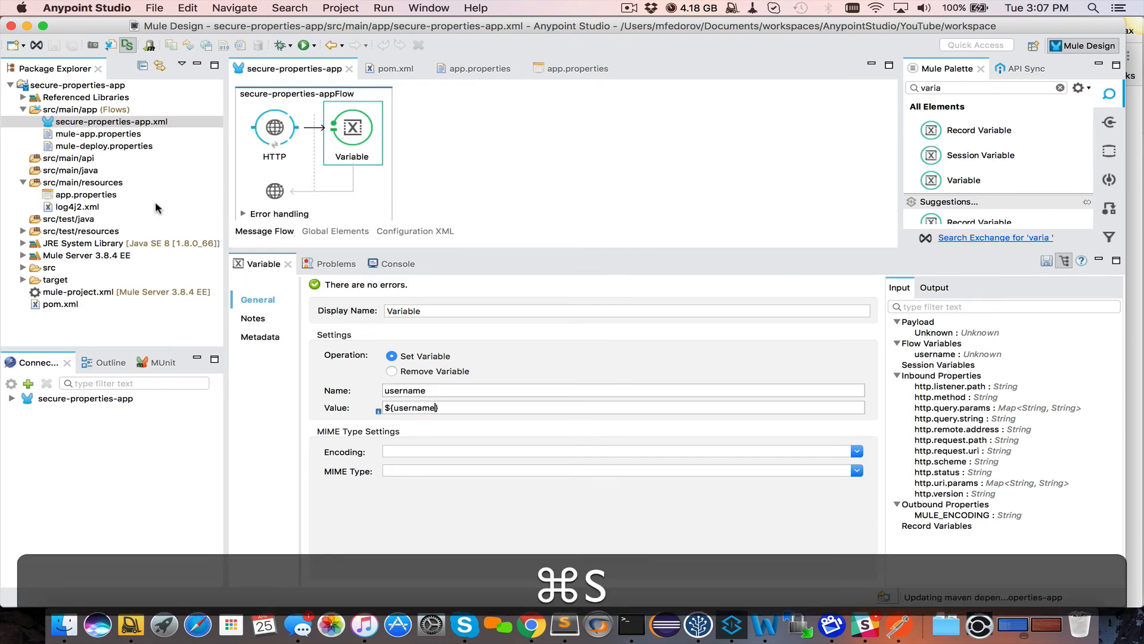
pyautogui.doubleClick(78, 195)
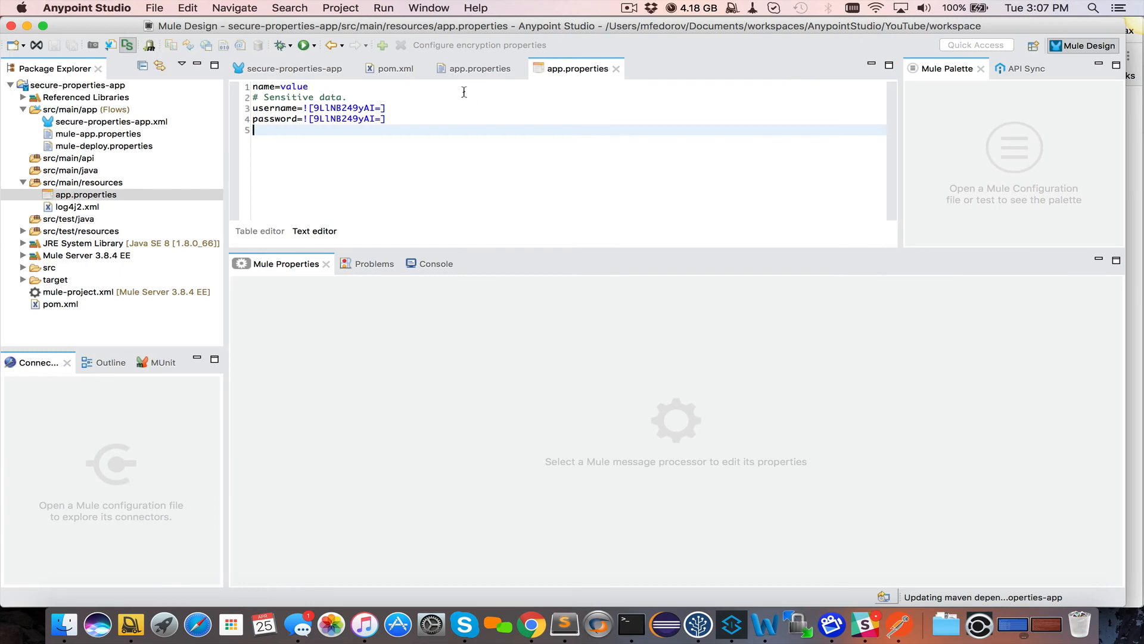
# Enlarge the flow editor, show its XML source, and add a blank line before the flow element
pyautogui.click(299, 69)
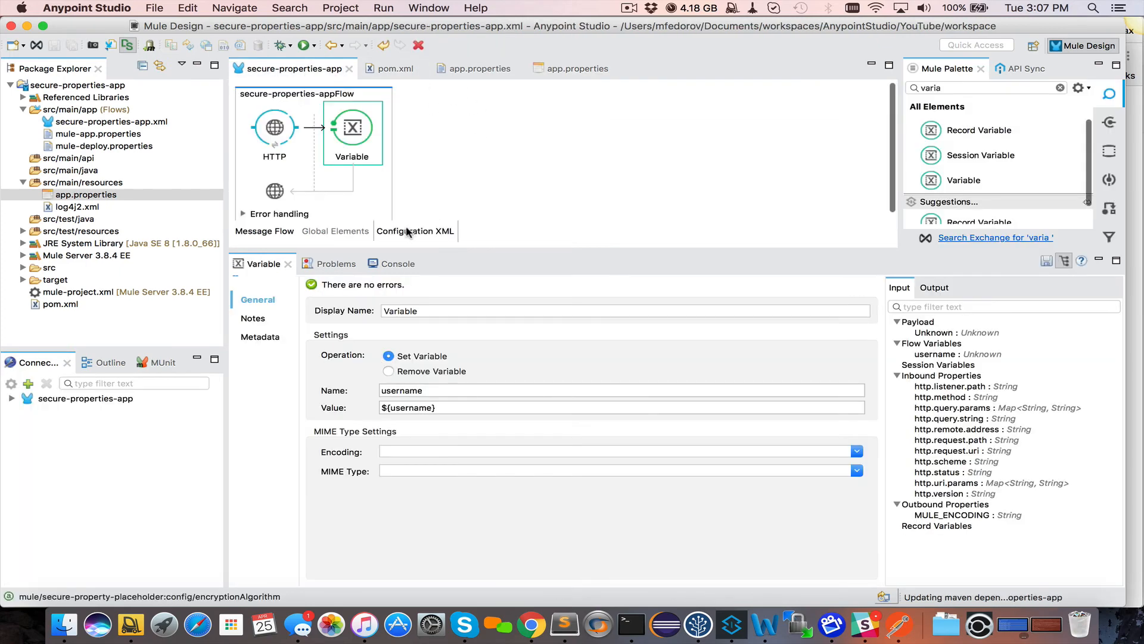
pyautogui.moveTo(499, 250); pyautogui.dragTo(501, 313)
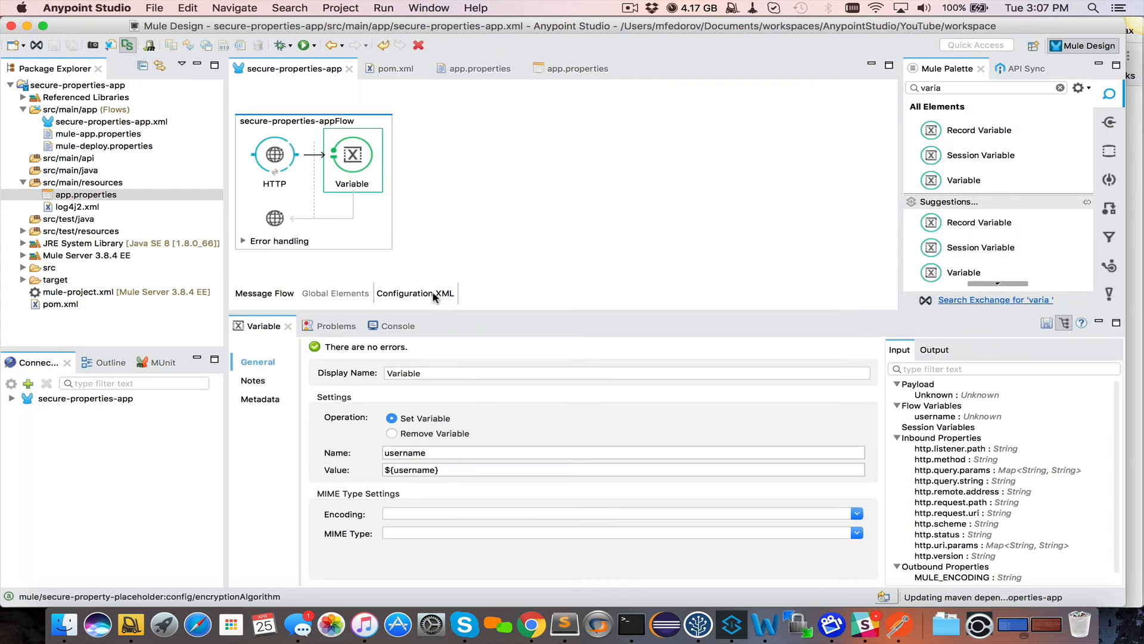
pyautogui.click(426, 293)
pyautogui.scroll(-3, 292, 212)
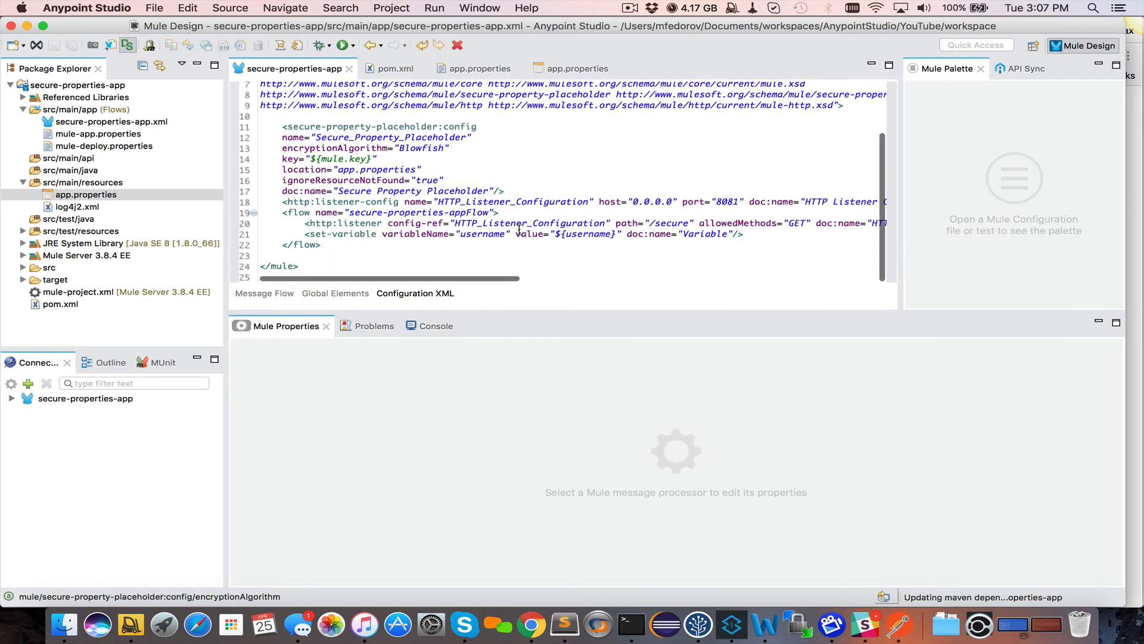
pyautogui.click(283, 212)
pyautogui.press('Return')
pyautogui.scroll(-1, 303, 231)
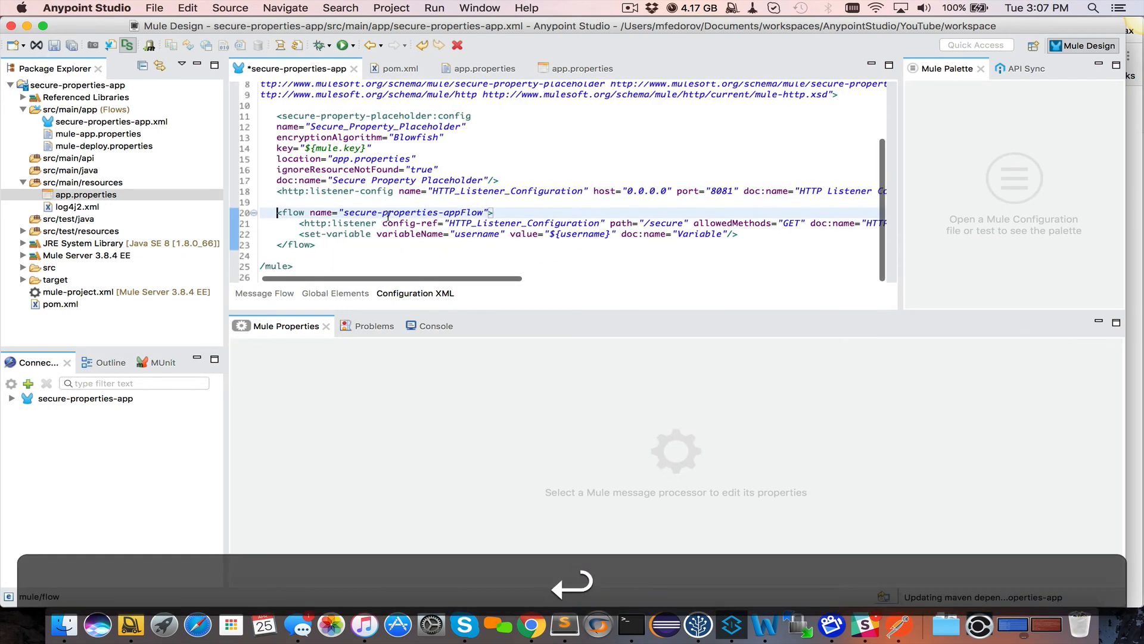
pyautogui.hscroll(3, 327, 227)
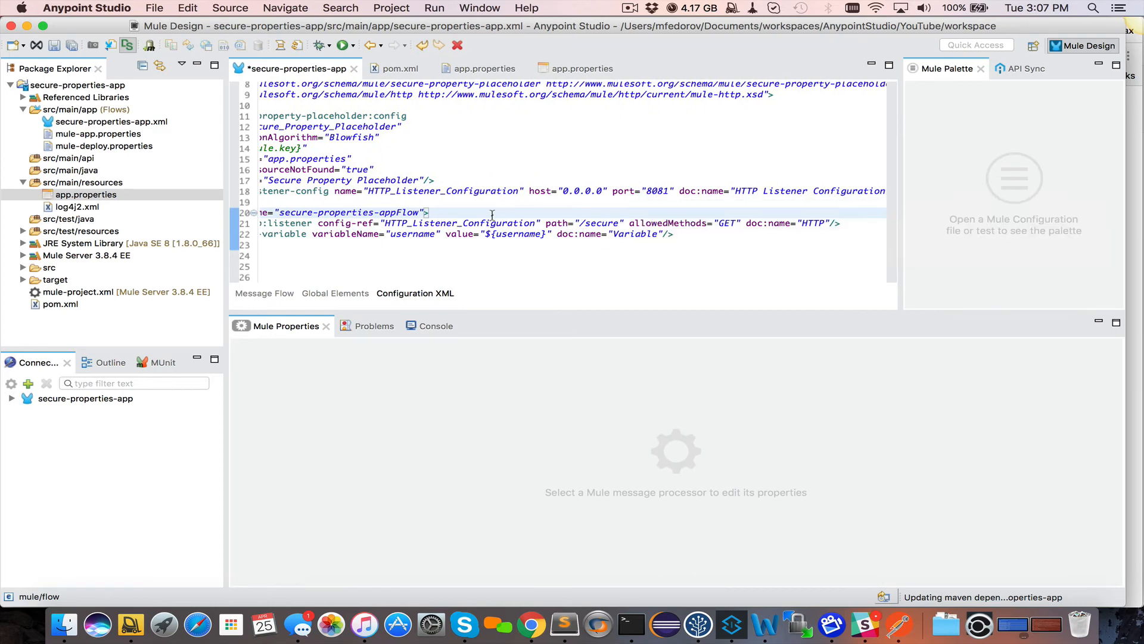
pyautogui.hscroll(-3, 473, 213)
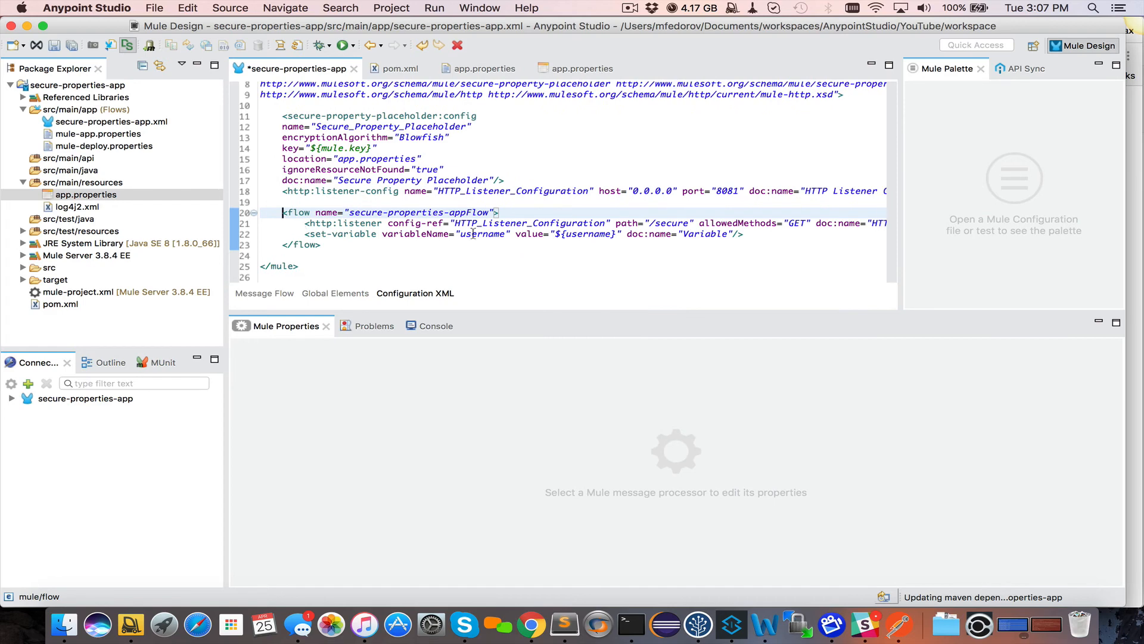
# Compare the ${username} placeholder with the username key and encrypted value in app.properties
pyautogui.click(584, 238)
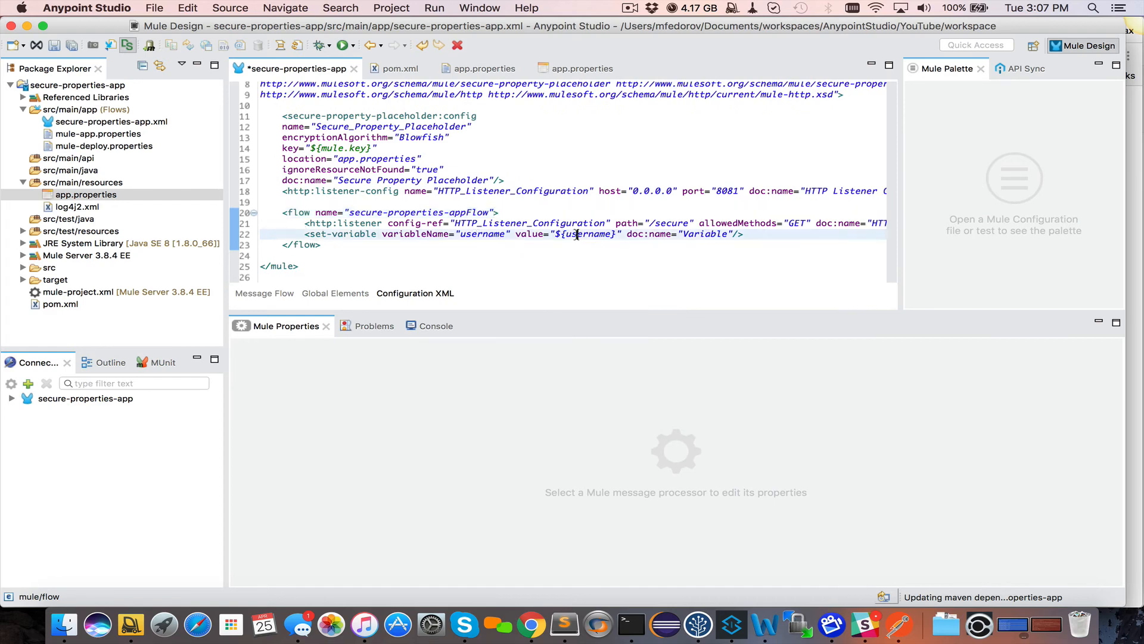
pyautogui.moveTo(566, 233); pyautogui.dragTo(611, 233)
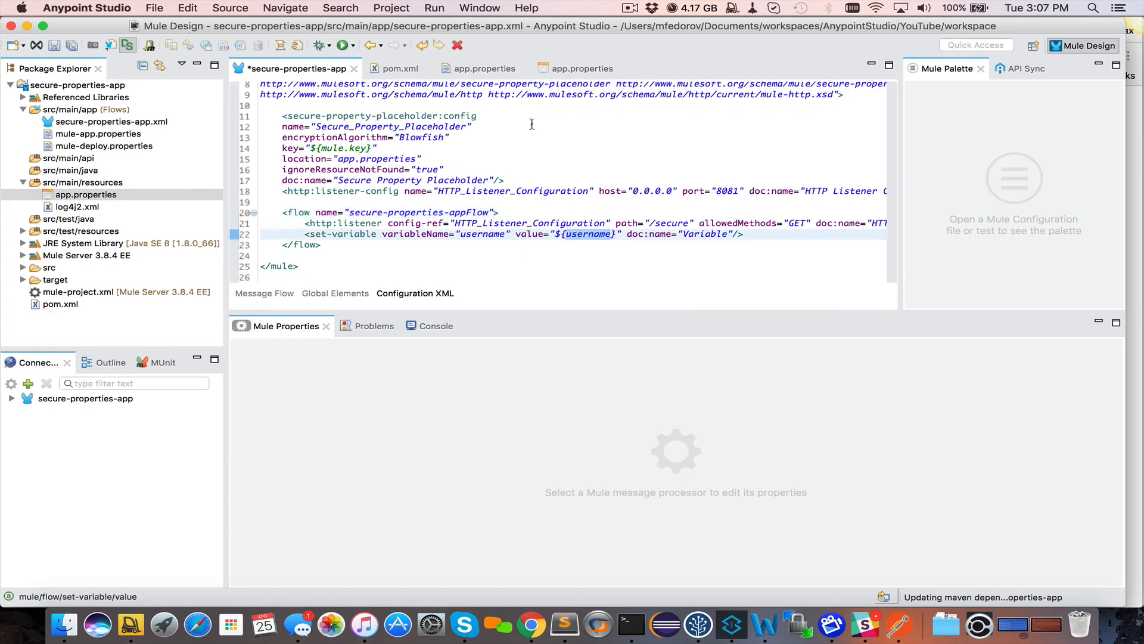
pyautogui.click(494, 69)
pyautogui.click(274, 106)
pyautogui.doubleClick(274, 106)
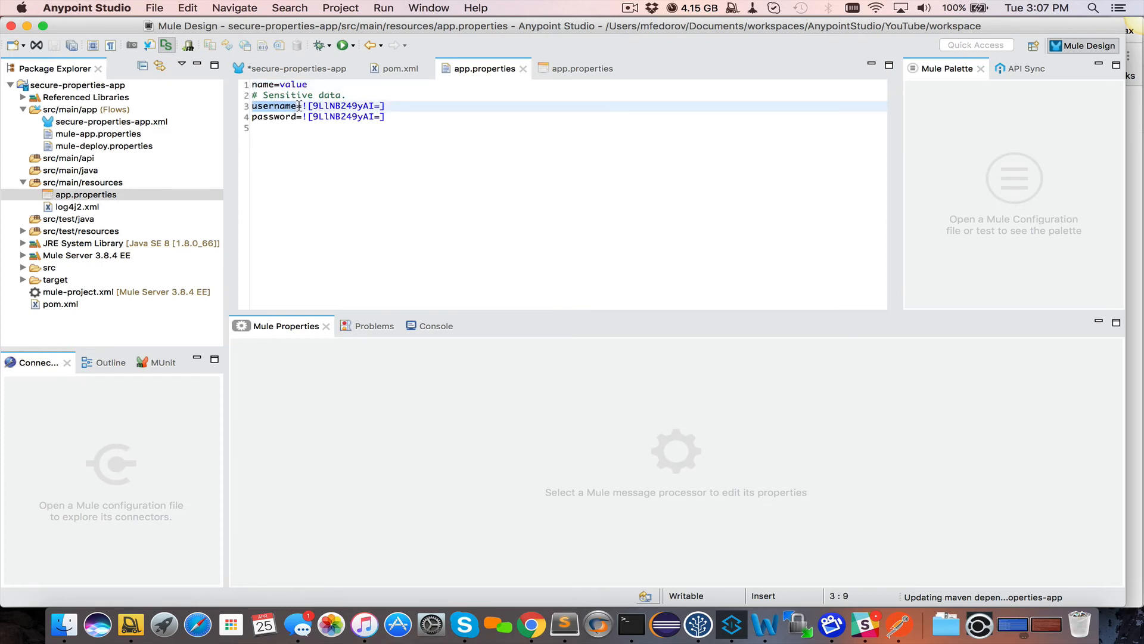
pyautogui.moveTo(304, 106); pyautogui.dragTo(397, 106)
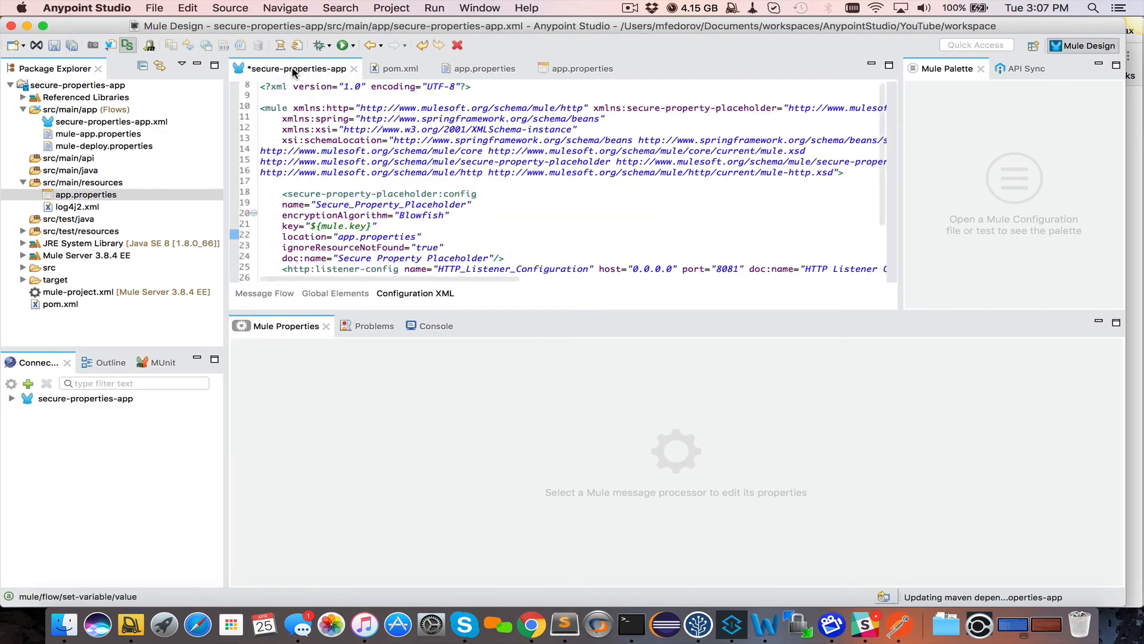
pyautogui.click(297, 69)
pyautogui.scroll(-3, 643, 204)
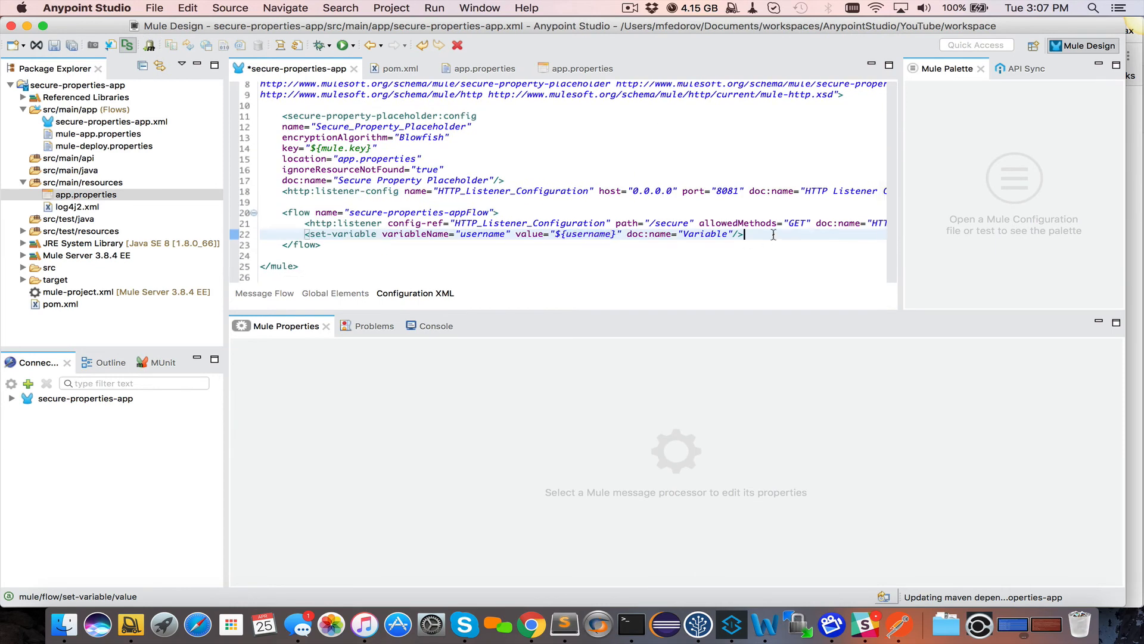
# Search the palette for logger and add a Logger after the Variable
pyautogui.click(283, 294)
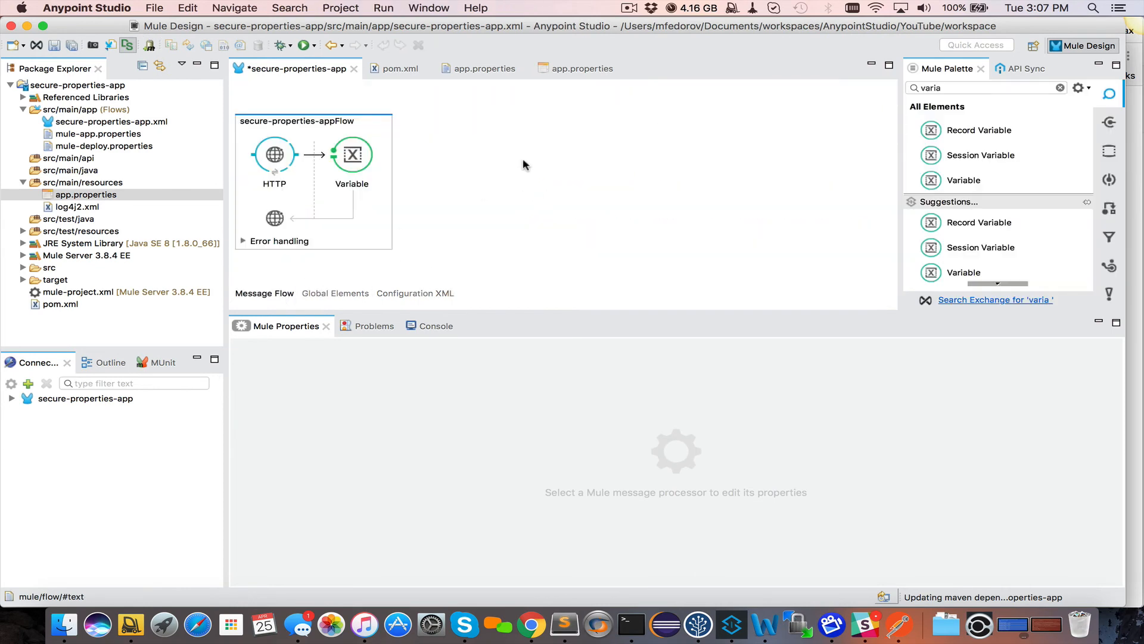
pyautogui.doubleClick(953, 85)
pyautogui.write('logger')
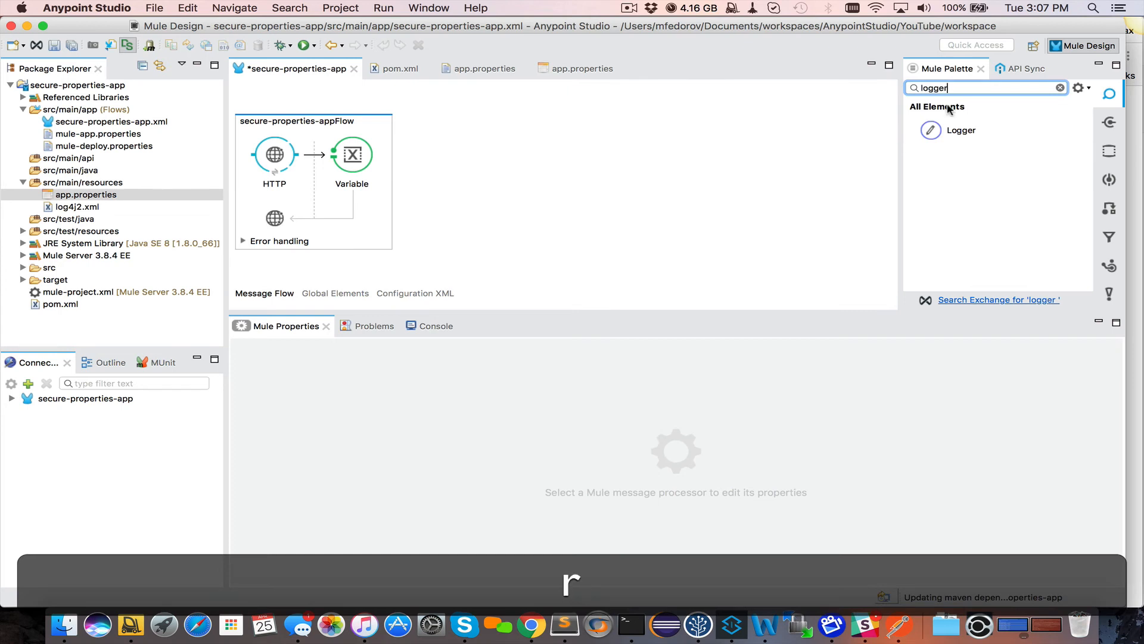
pyautogui.moveTo(930, 129); pyautogui.dragTo(384, 165)
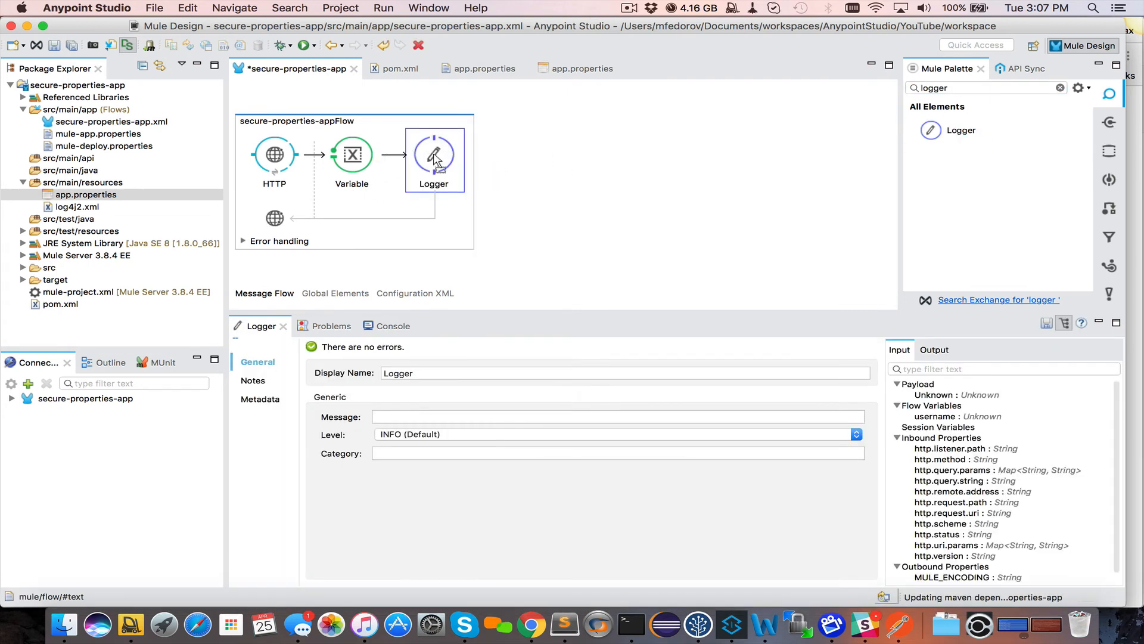
# Set the Logger message to #[flowVars.username] and save the flow
pyautogui.click(422, 417)
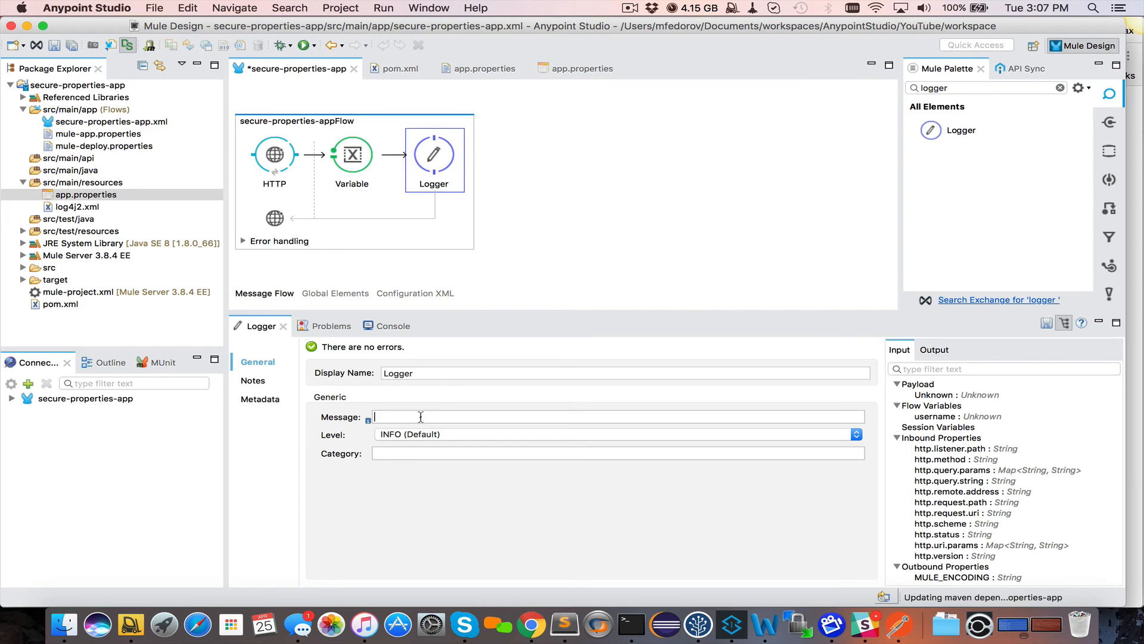
pyautogui.write('#[')
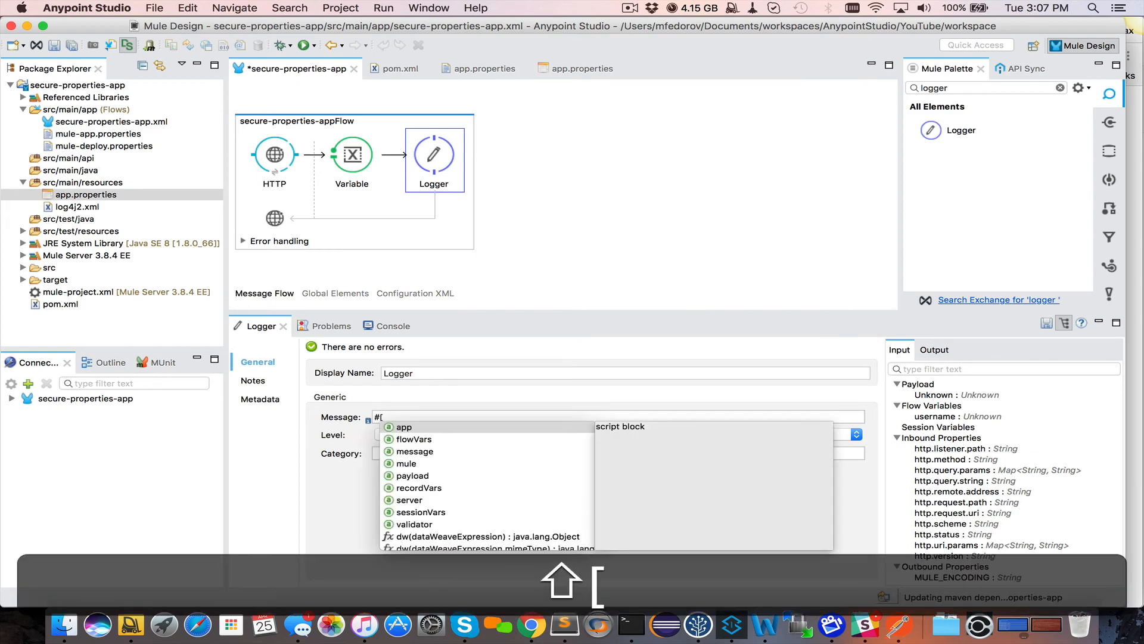
pyautogui.write('flo')
pyautogui.click(419, 440)
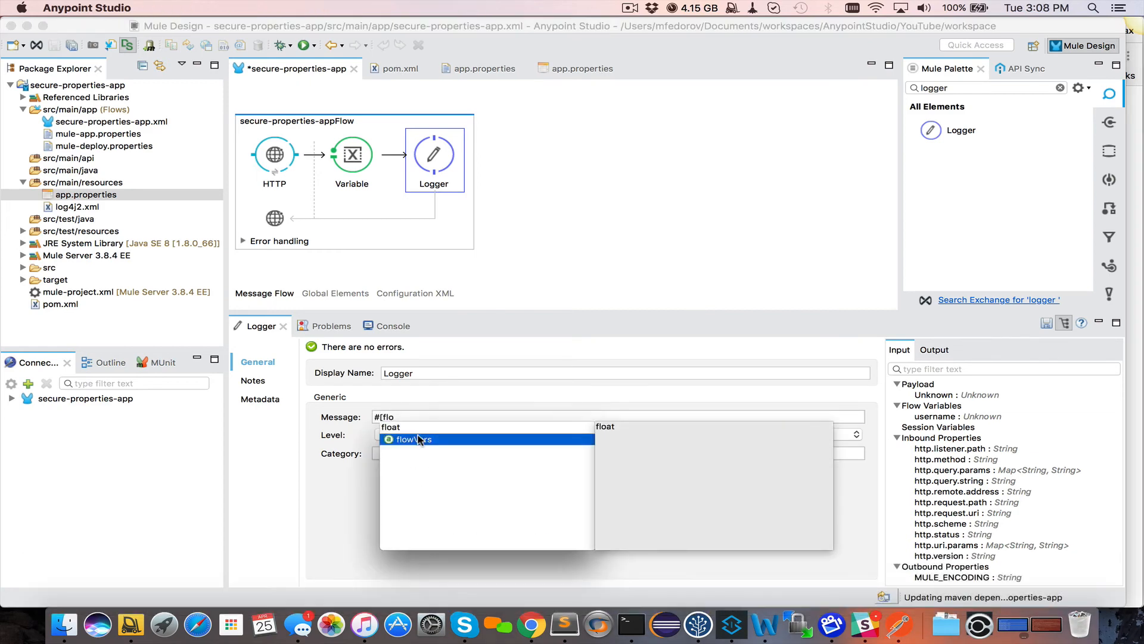
pyautogui.doubleClick(419, 439)
pyautogui.write('.')
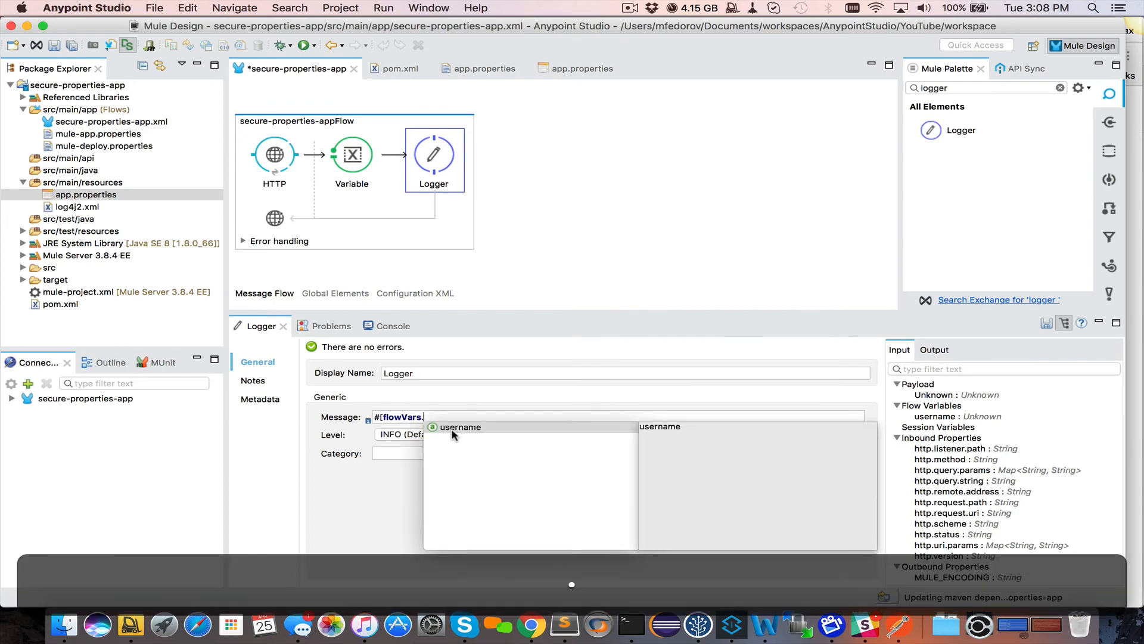
pyautogui.click(456, 429)
pyautogui.doubleClick(456, 429)
pyautogui.write(']')
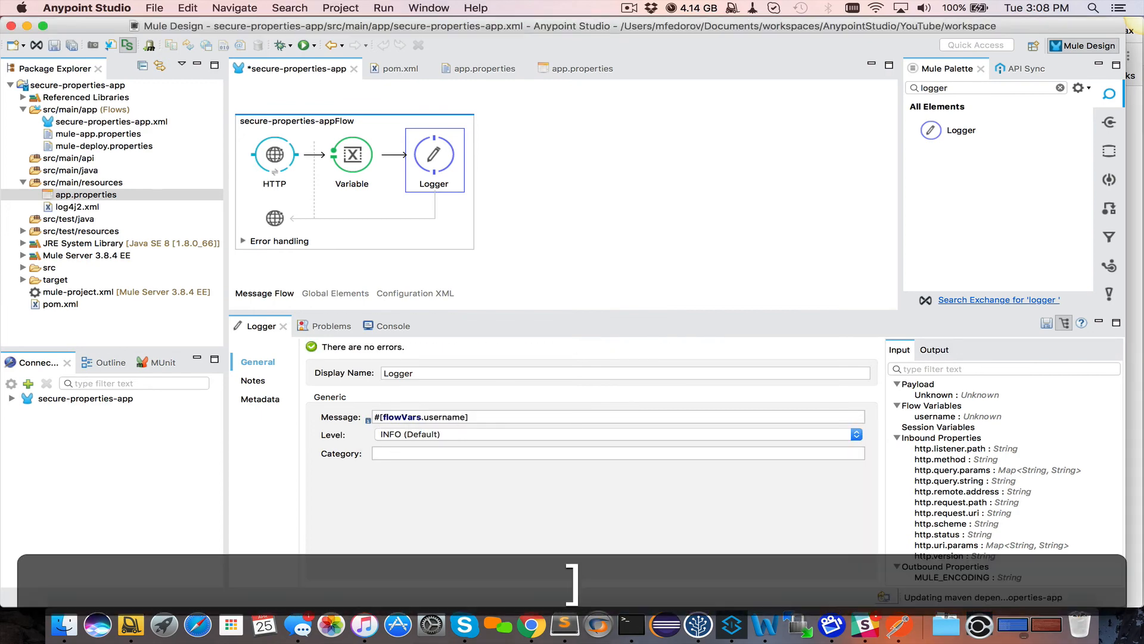
pyautogui.press('cmd+s')
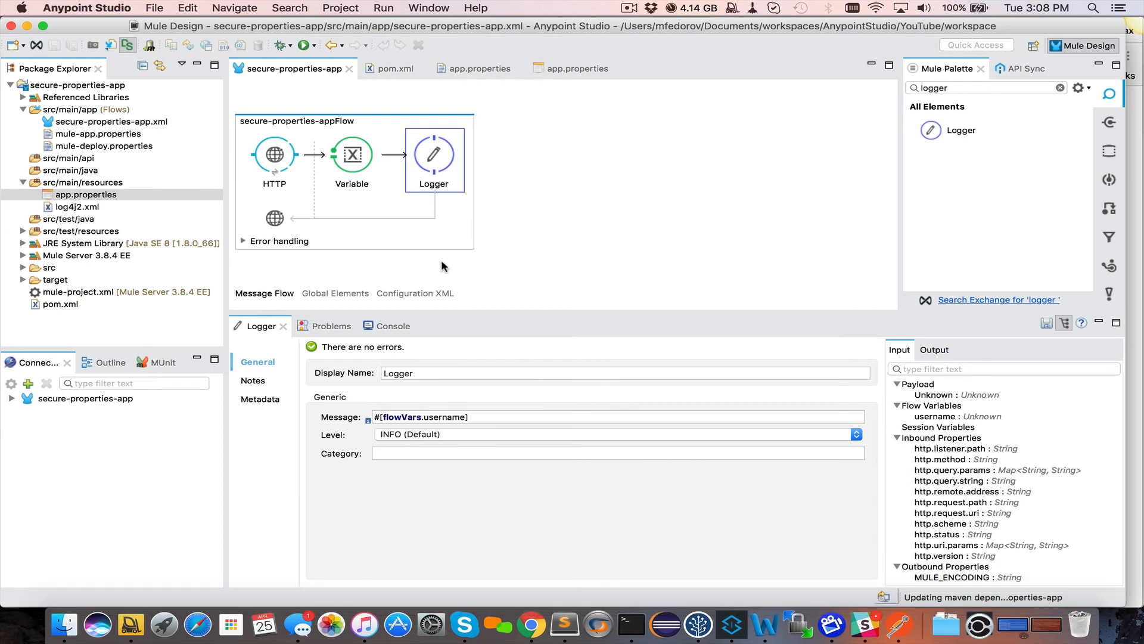
# Run secure-properties-app as a Mule Application with Maven and confirm it reports DEPLOYED
pyautogui.rightClick(100, 90)
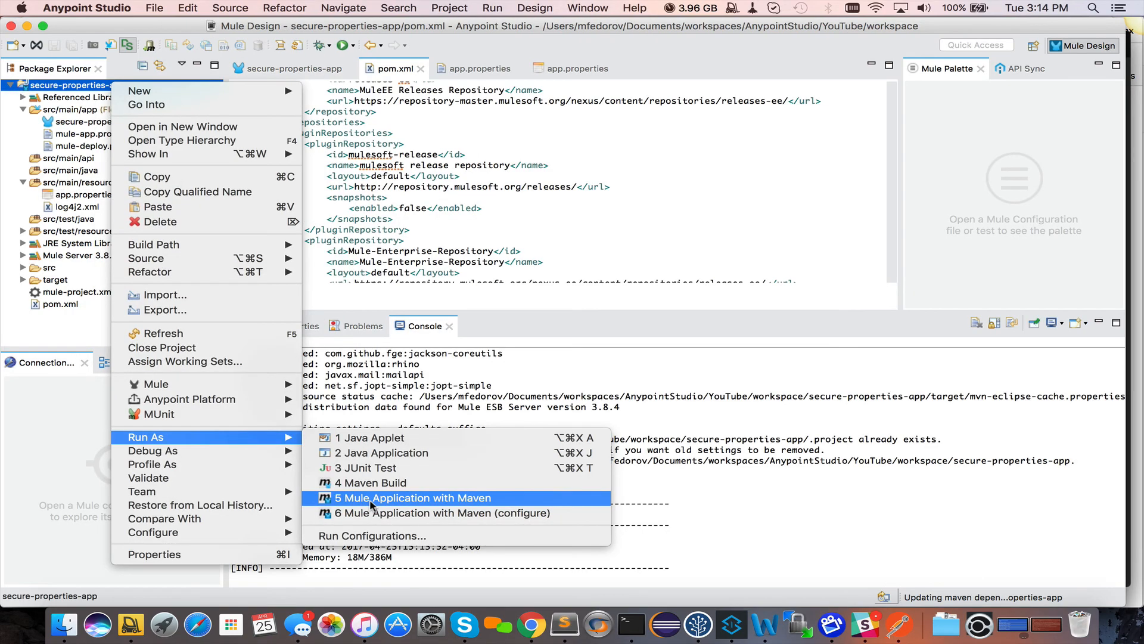
pyautogui.click(370, 496)
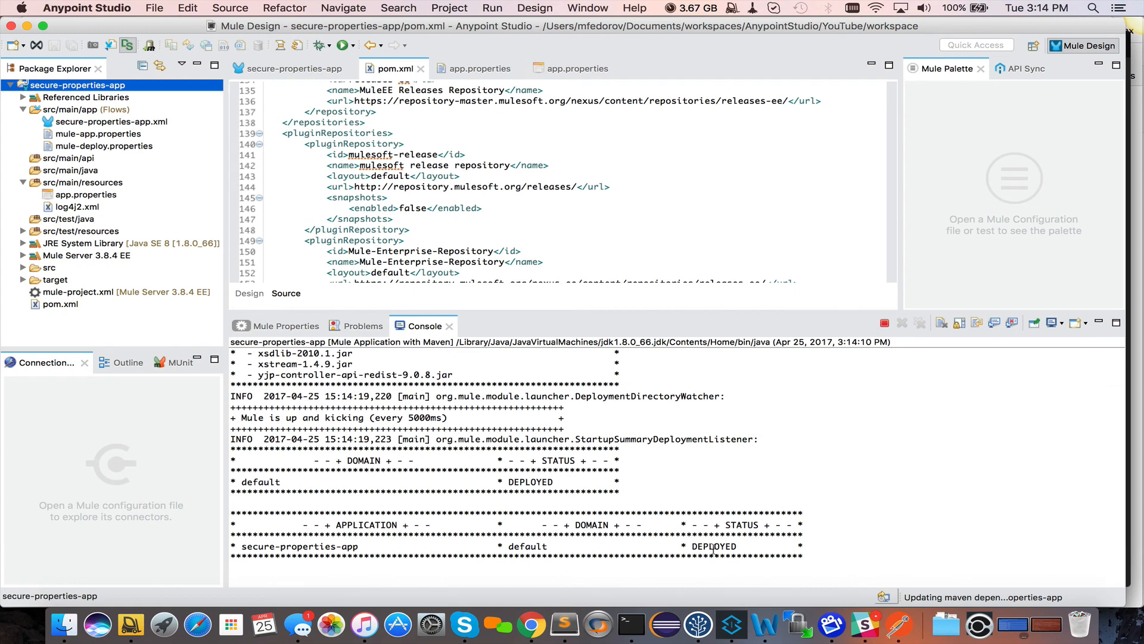
pyautogui.doubleClick(710, 548)
pyautogui.click(531, 624)
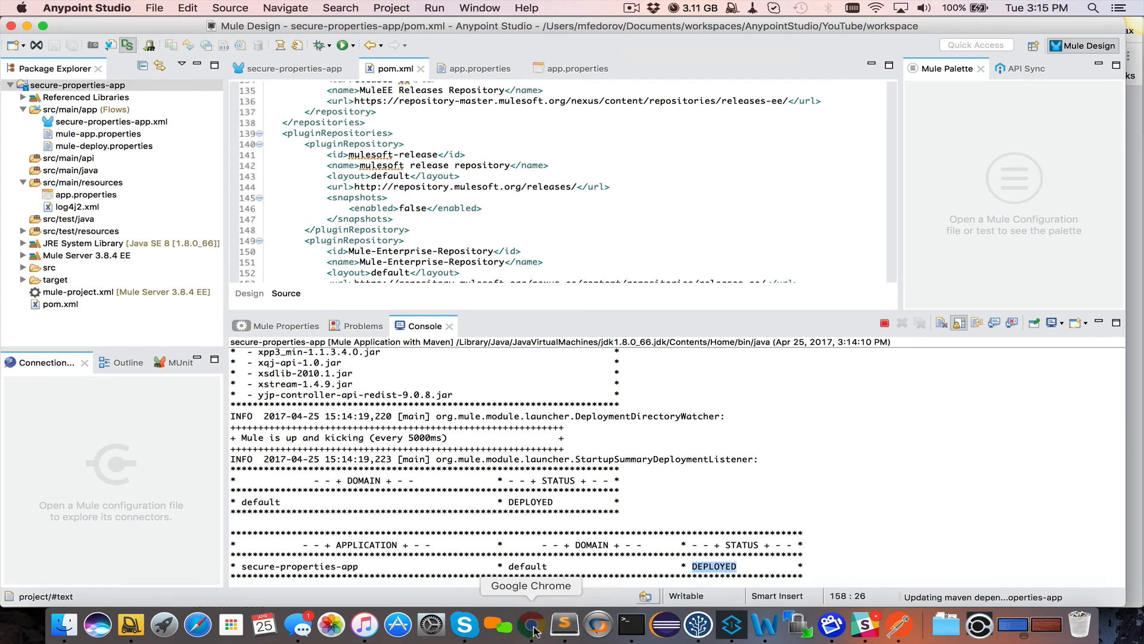
pyautogui.press('super+t')
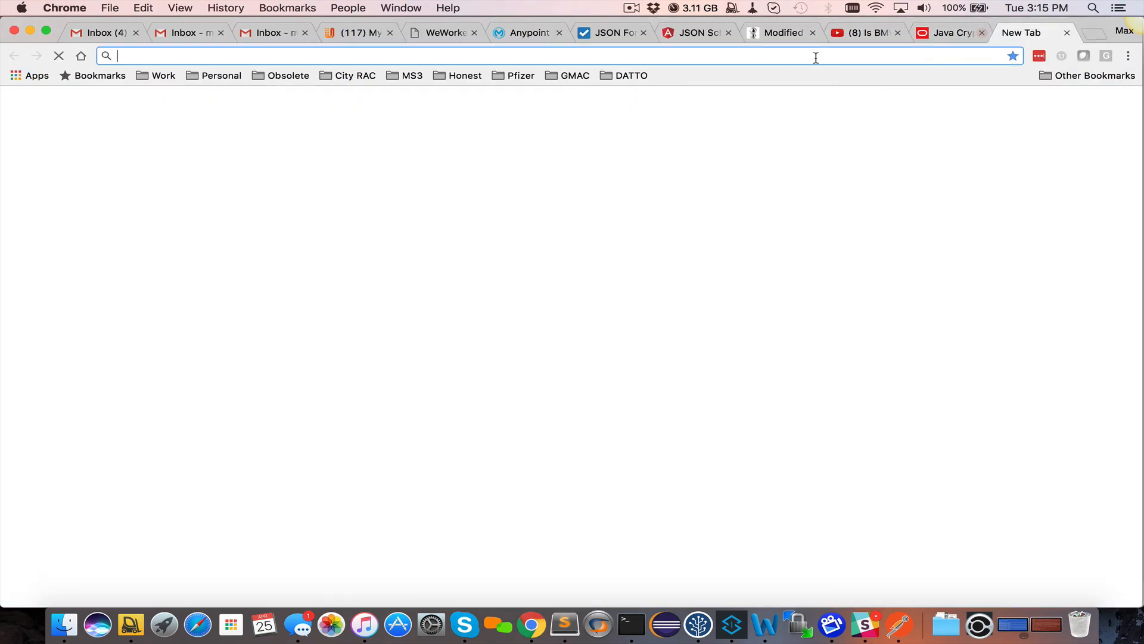
pyautogui.write('http://localhost:8081/secure')
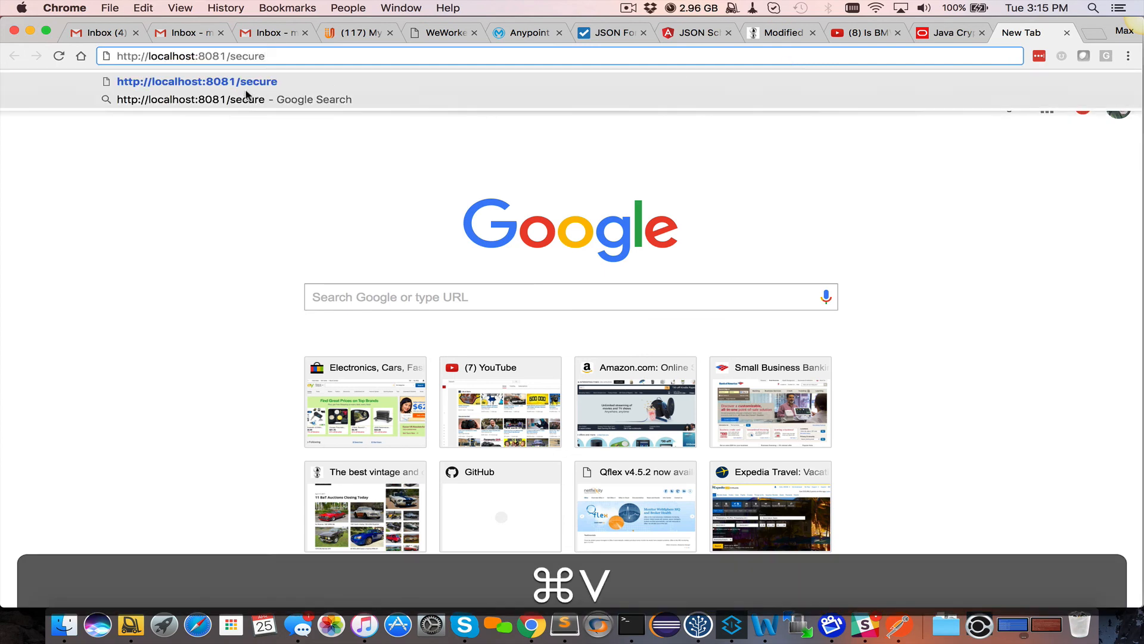
pyautogui.moveTo(227, 56); pyautogui.dragTo(265, 55)
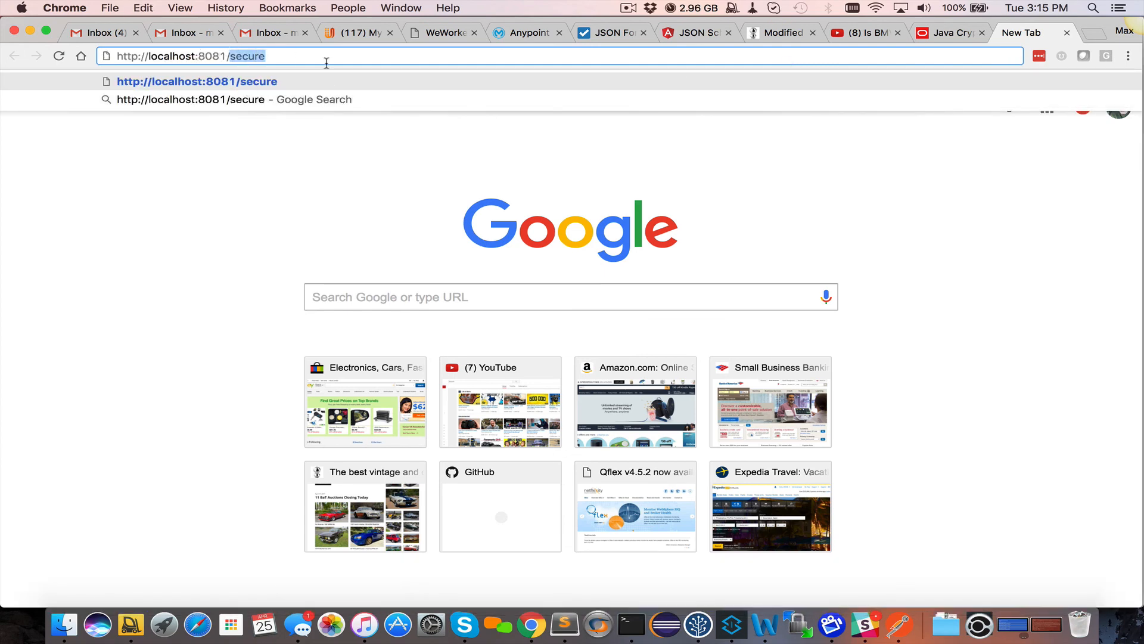
pyautogui.press('Return')
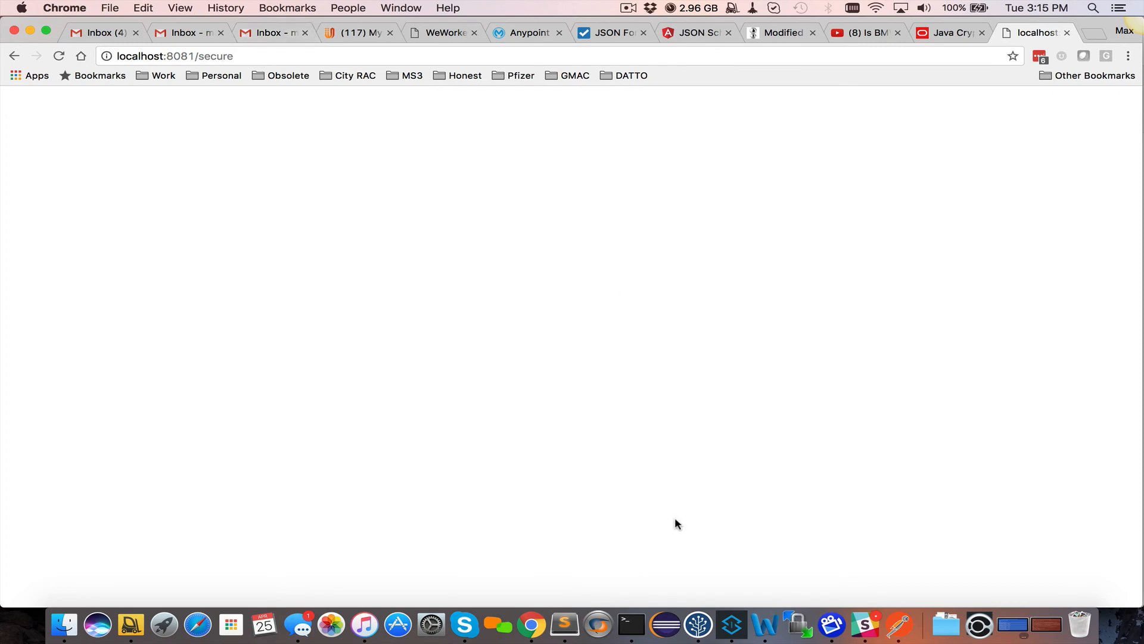
pyautogui.click(732, 625)
# Locate the LoggerMessageProcessor line showing the decrypted username admin in the console
pyautogui.hscroll(5, 850, 554)
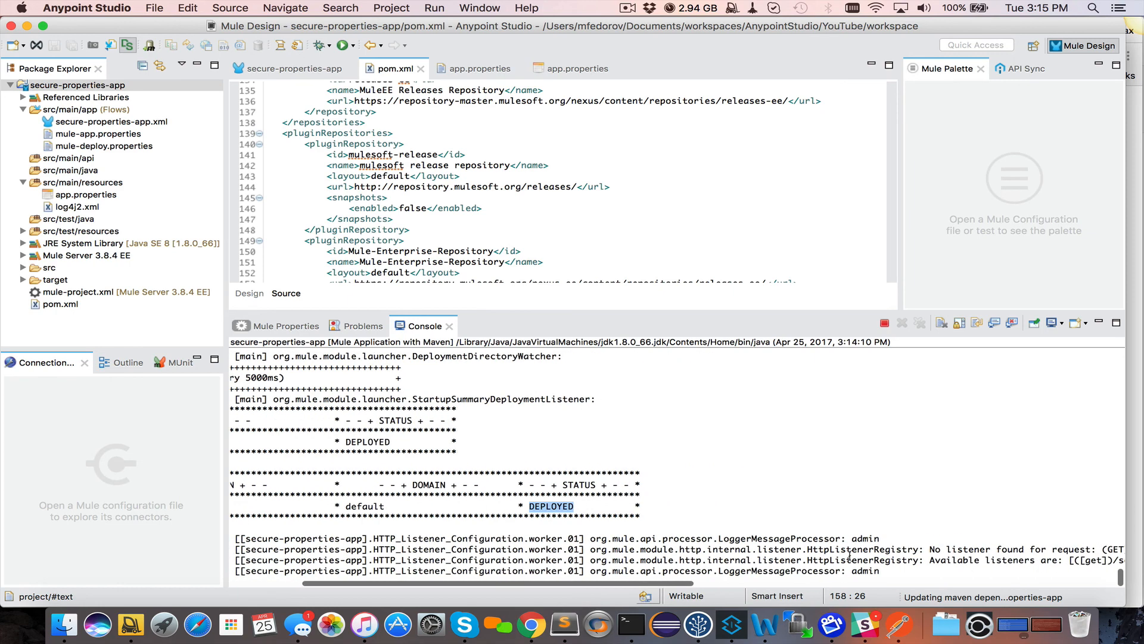
pyautogui.moveTo(588, 571); pyautogui.dragTo(900, 570)
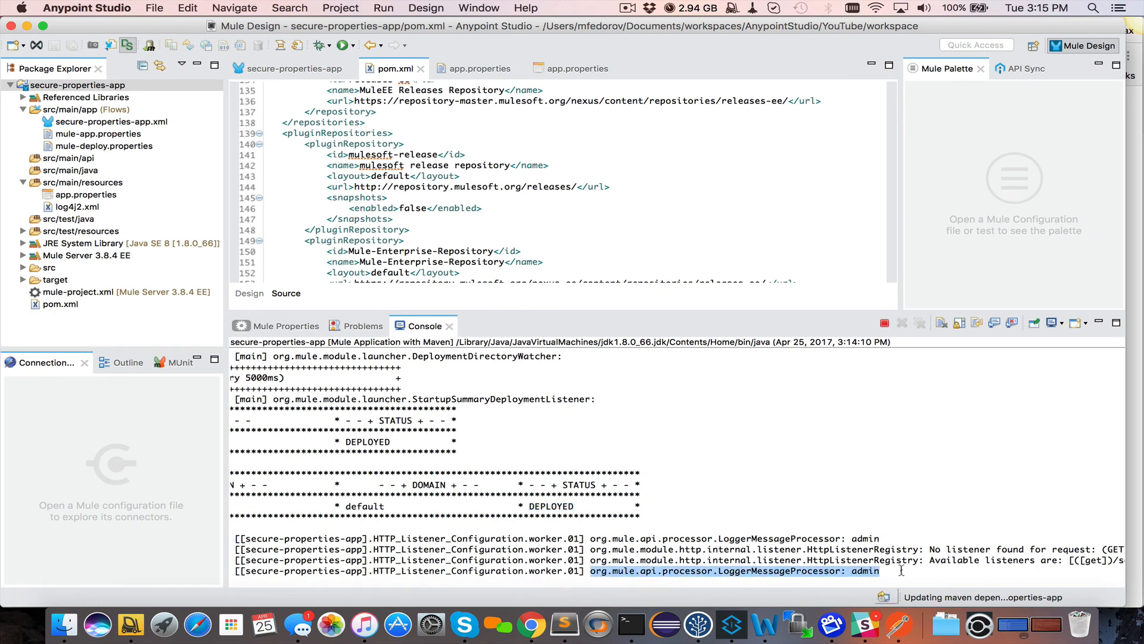
pyautogui.click(890, 573)
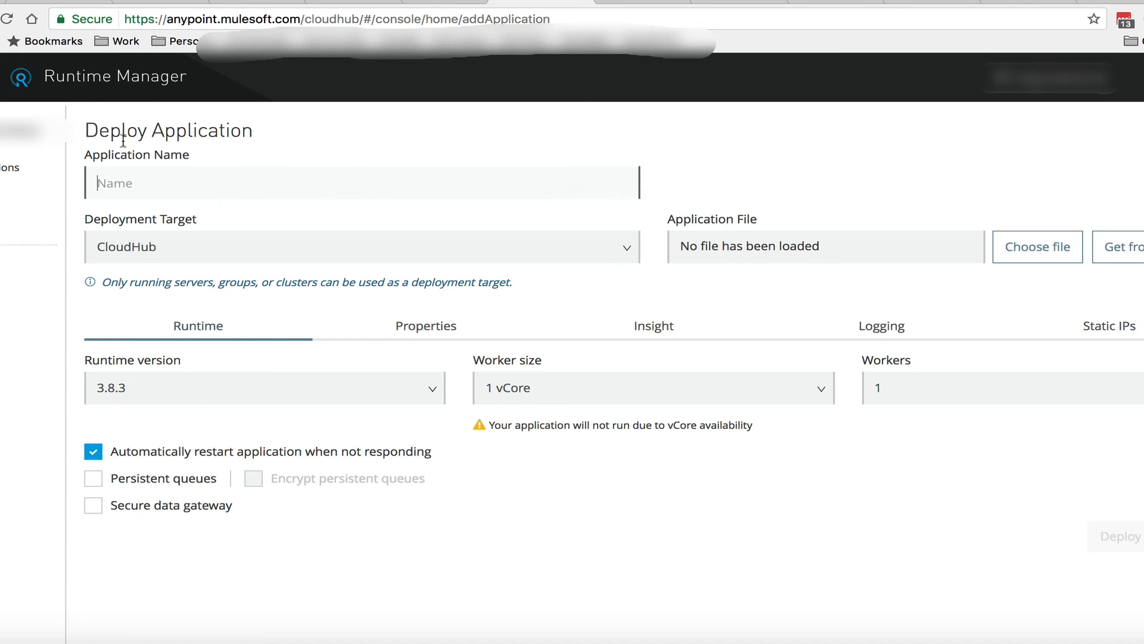
# Enter key=value and username=admin as text deployment properties, then go back to Anypoint Studio
pyautogui.click(432, 328)
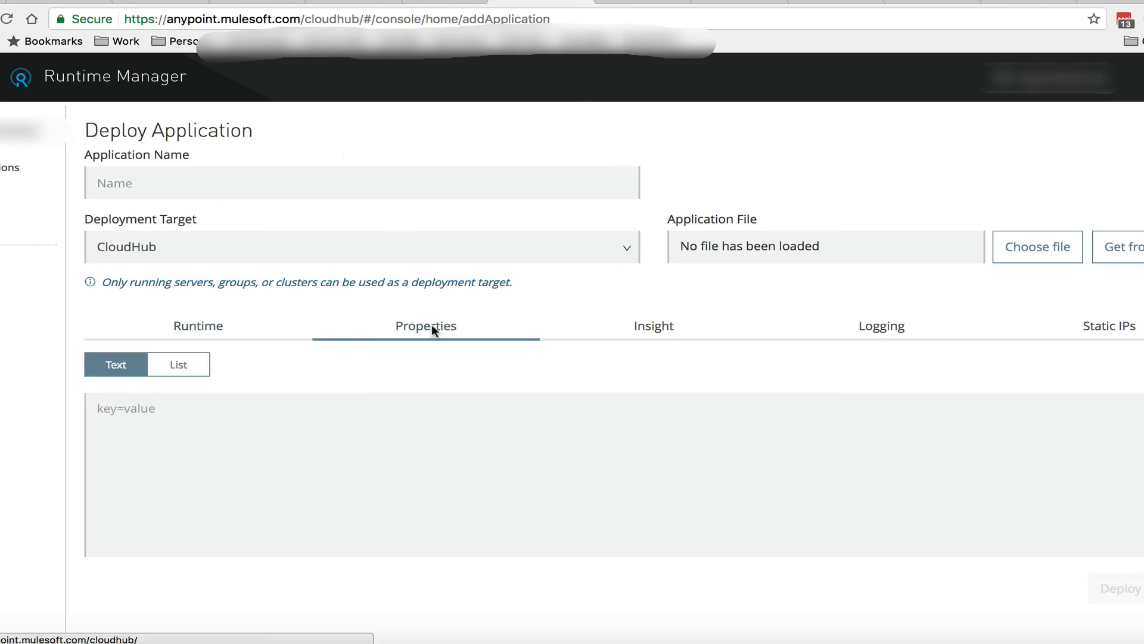
pyautogui.click(210, 418)
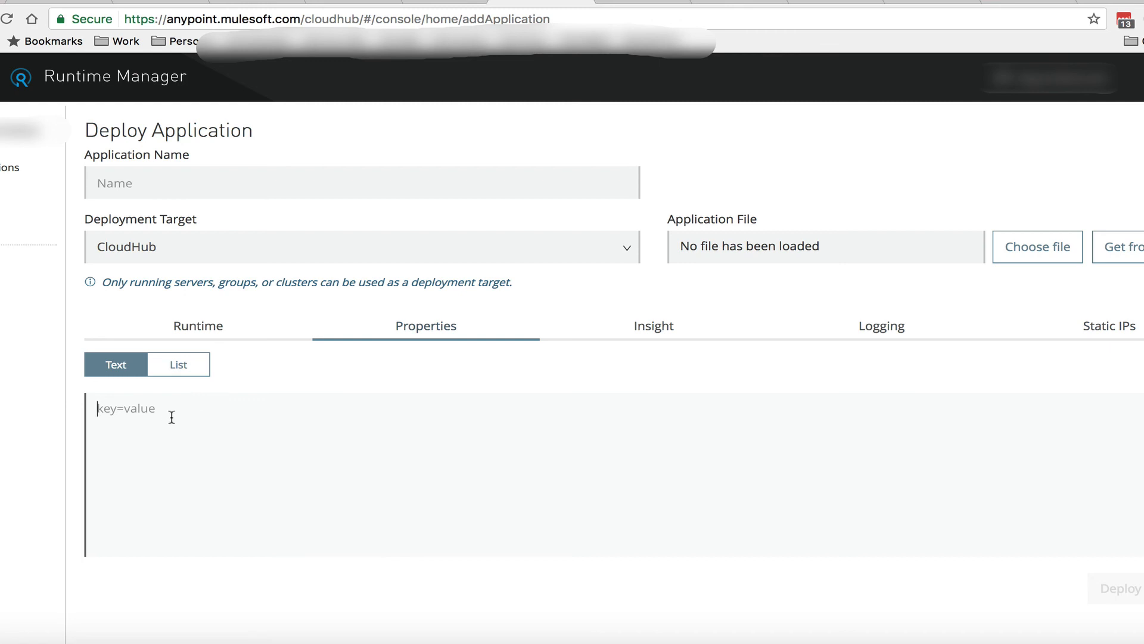
pyautogui.write('key=')
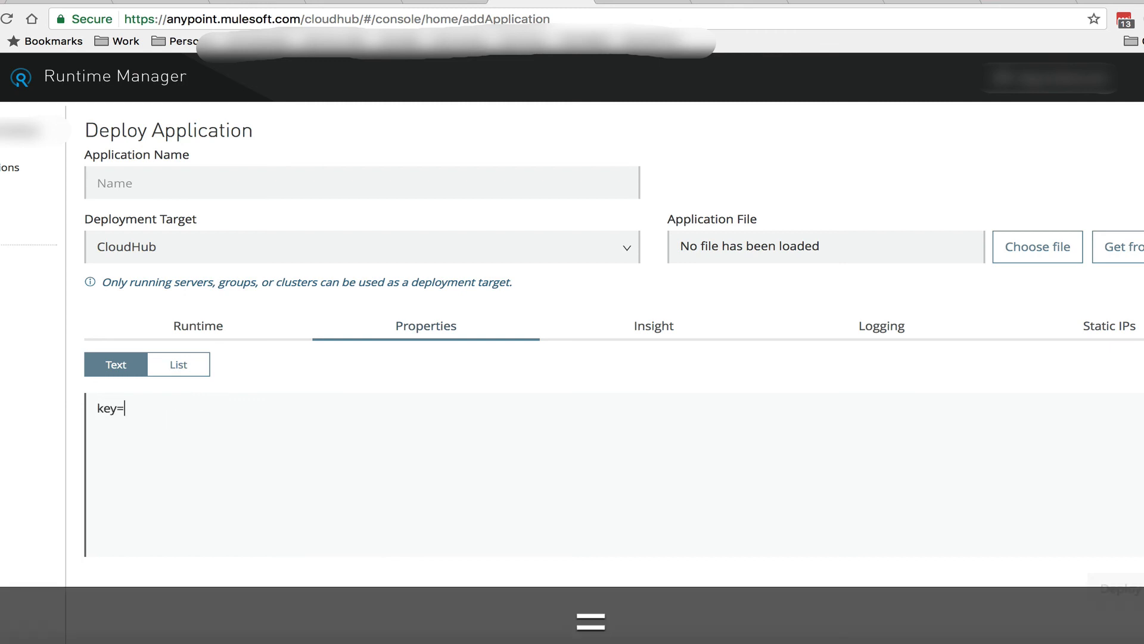
pyautogui.write('value')
pyautogui.press('Return')
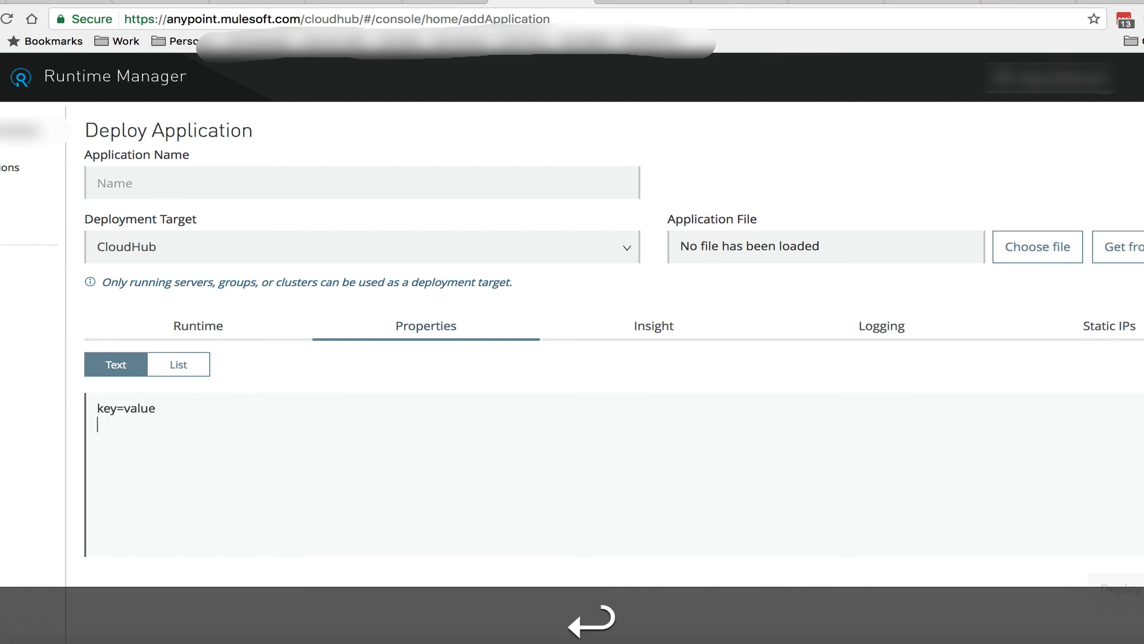
pyautogui.write('username=')
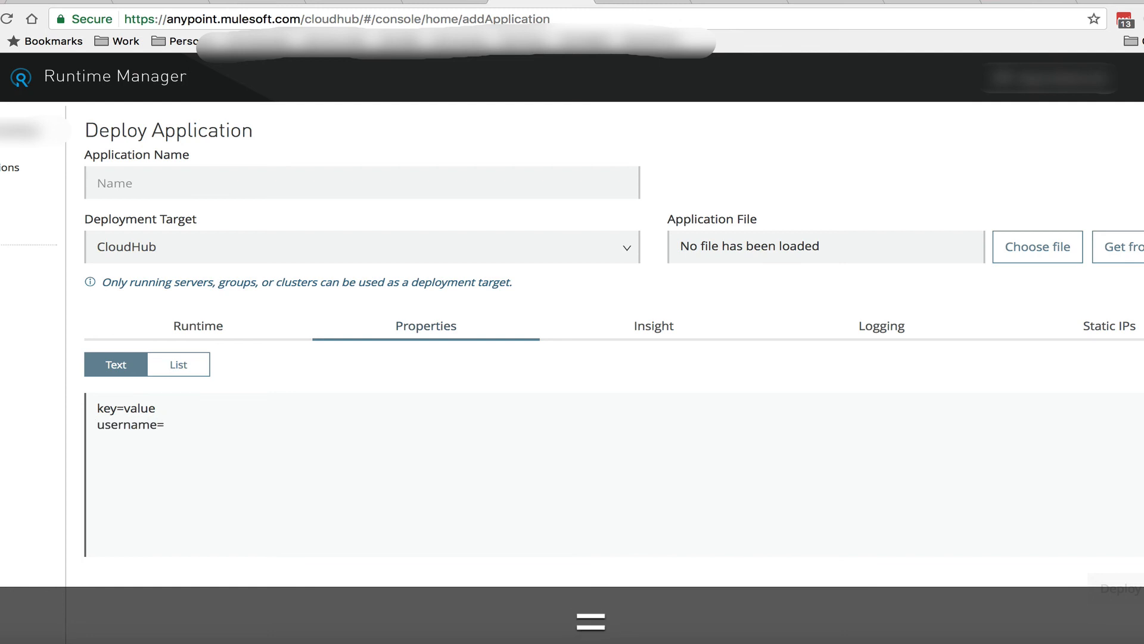
pyautogui.write('admin')
pyautogui.press('Return')
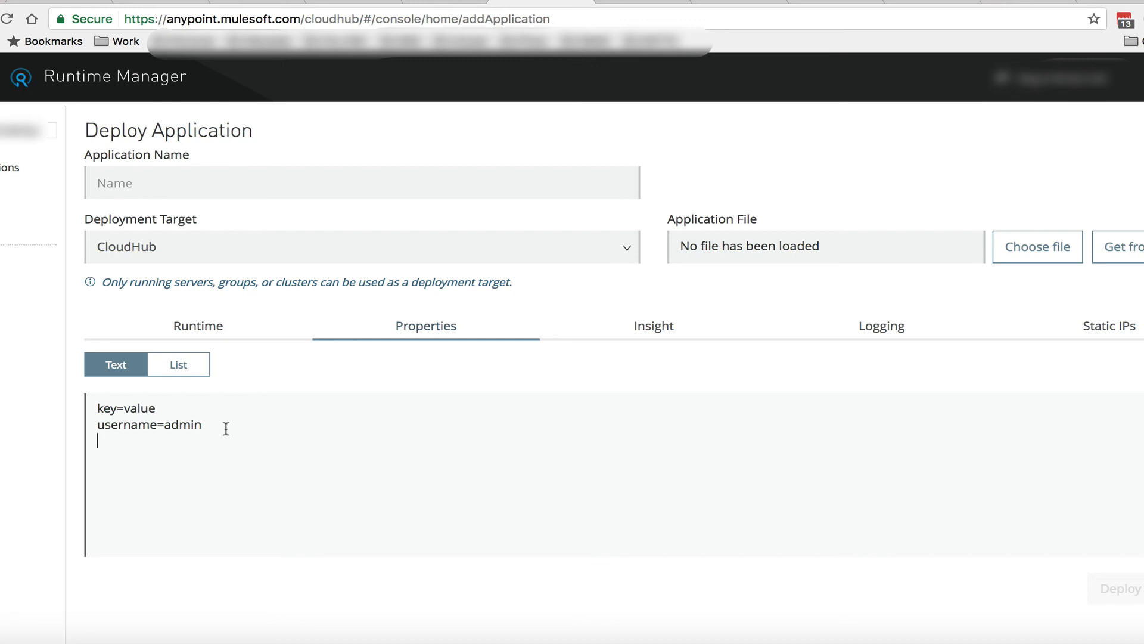
pyautogui.doubleClick(127, 424)
pyautogui.rightClick(774, 642)
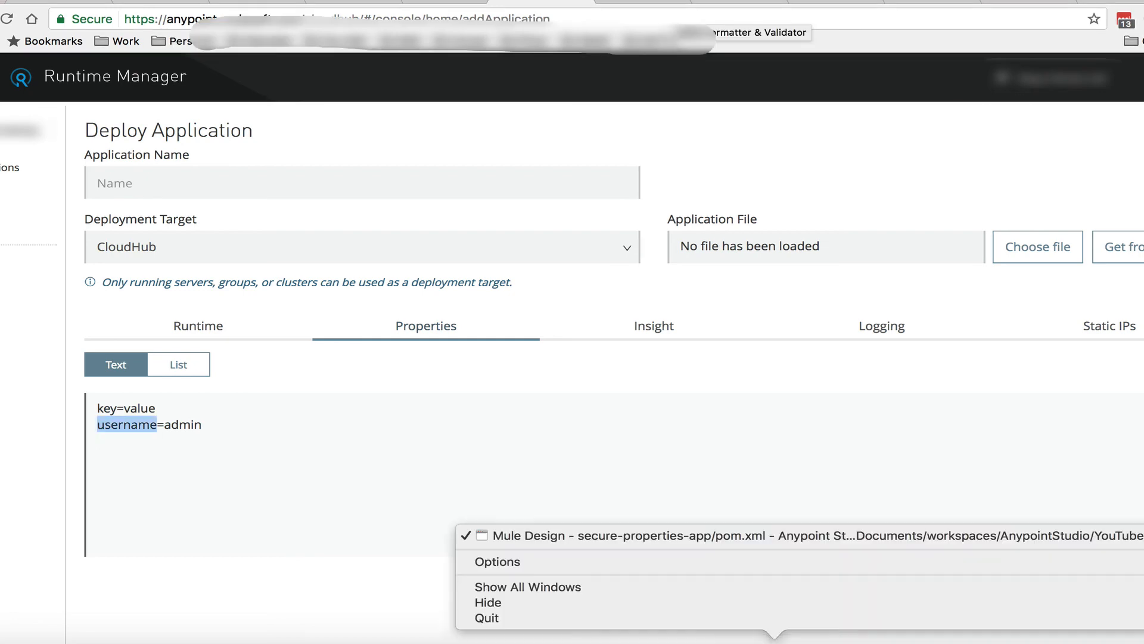
pyautogui.click(775, 641)
pyautogui.click(774, 641)
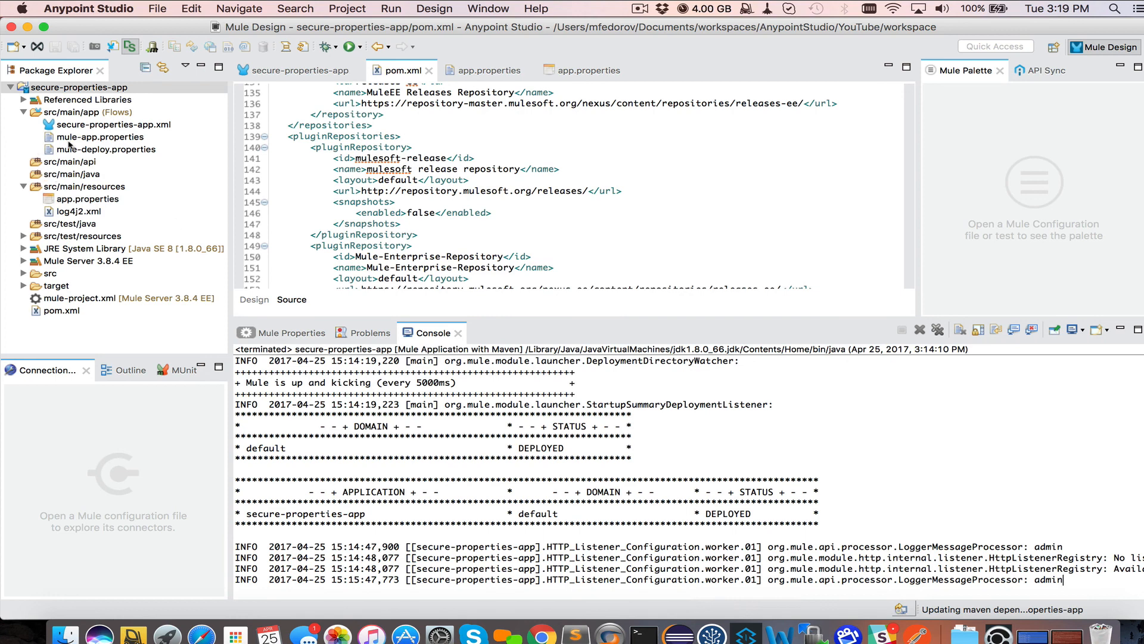
# Write secure.properties=username,key on line 1 of mule-app.properties and save it
pyautogui.click(101, 137)
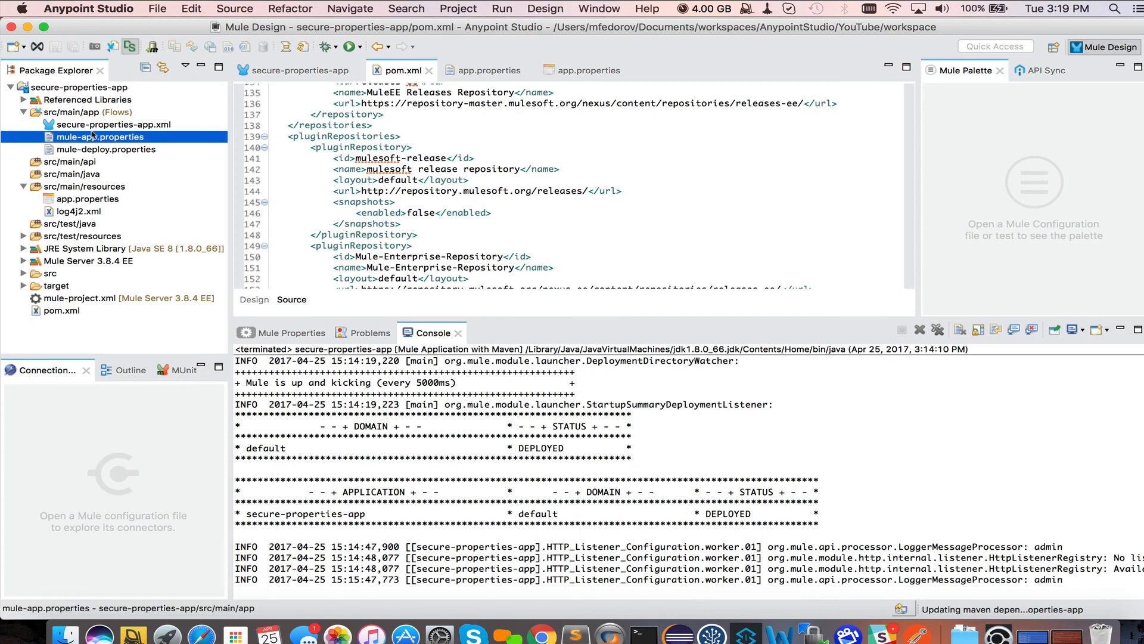
pyautogui.doubleClick(77, 138)
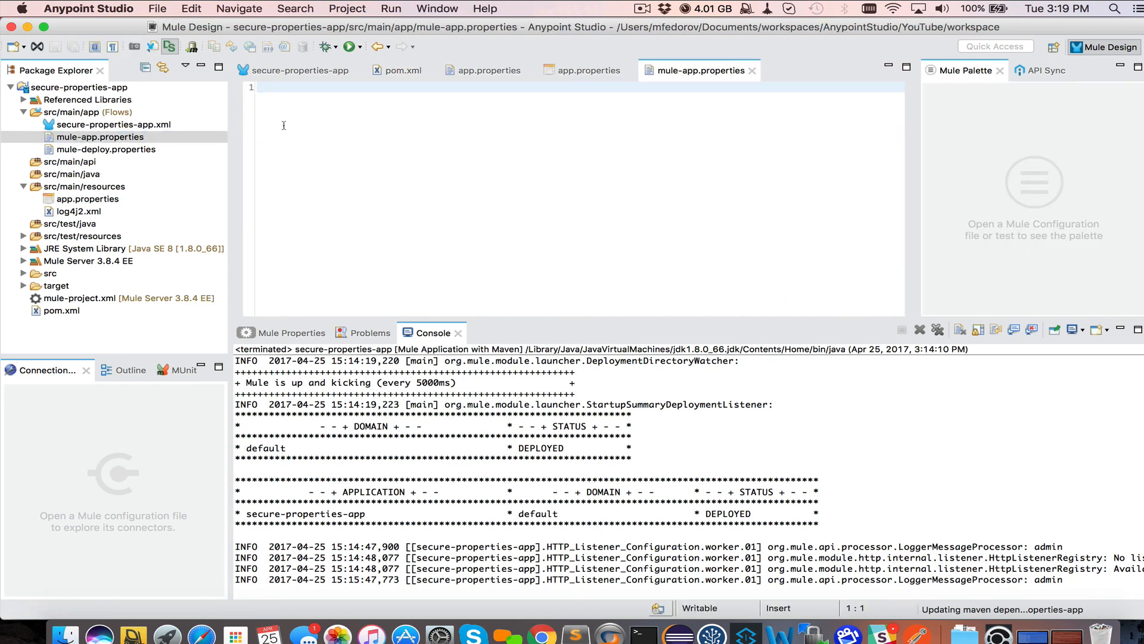
pyautogui.write('secure')
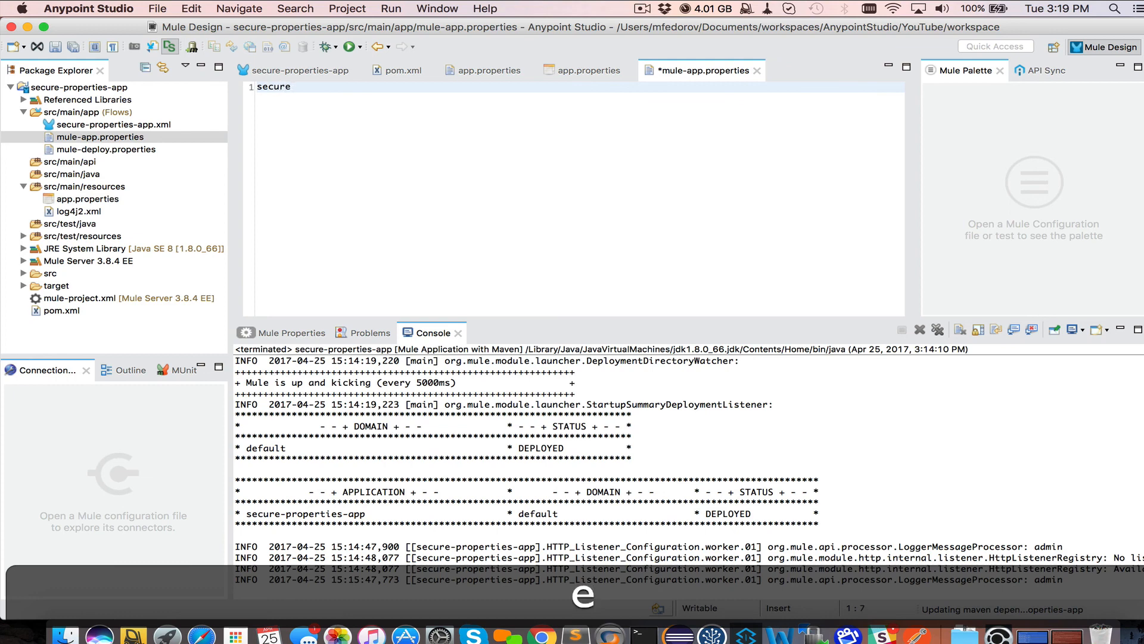
pyautogui.write('.properties')
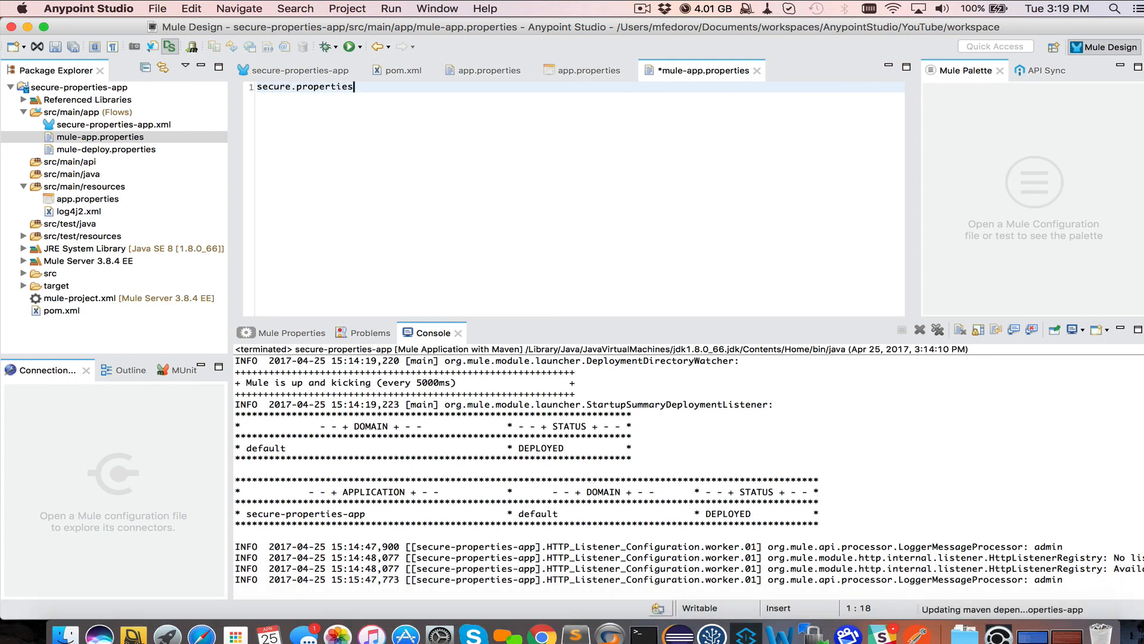
pyautogui.write('-username')
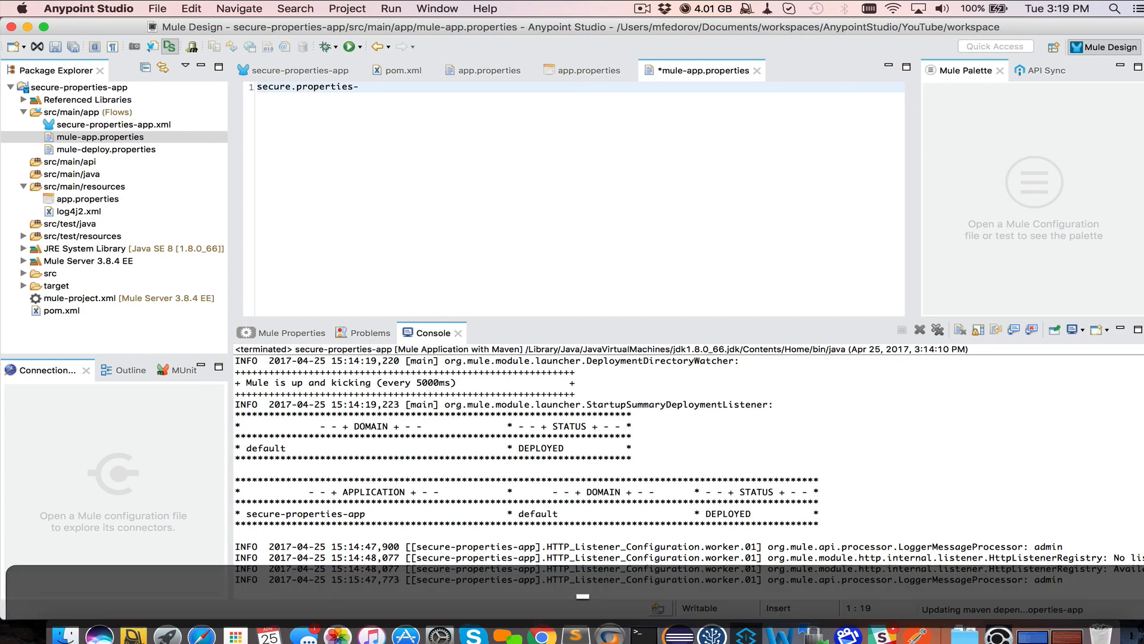
pyautogui.click(359, 87)
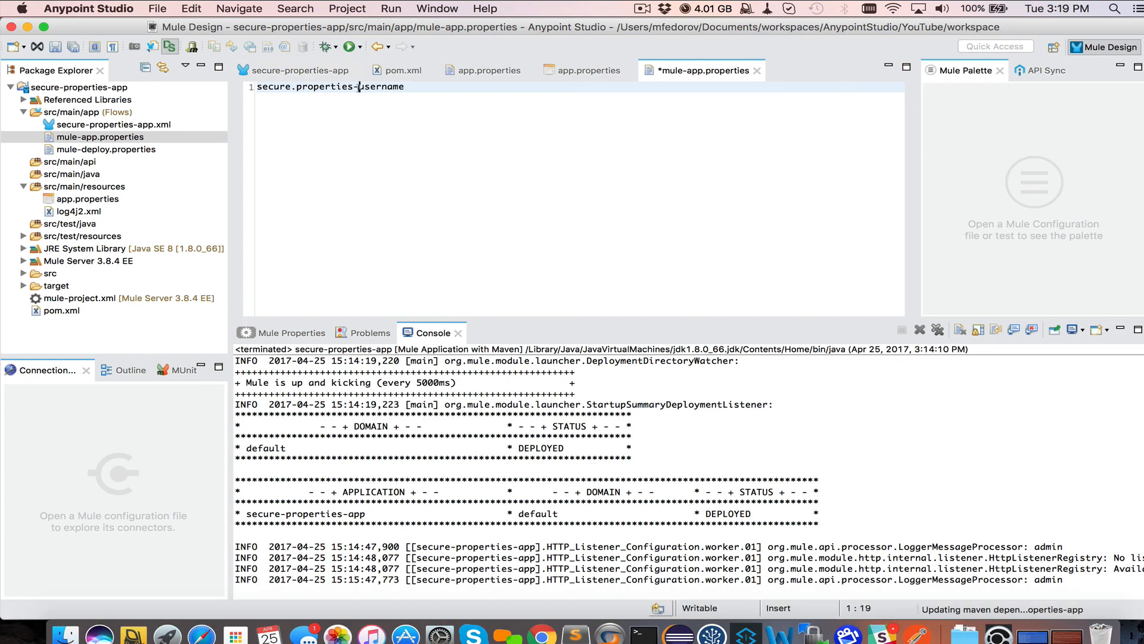
pyautogui.press('BackSpace')
pyautogui.write('=')
pyautogui.click(434, 88)
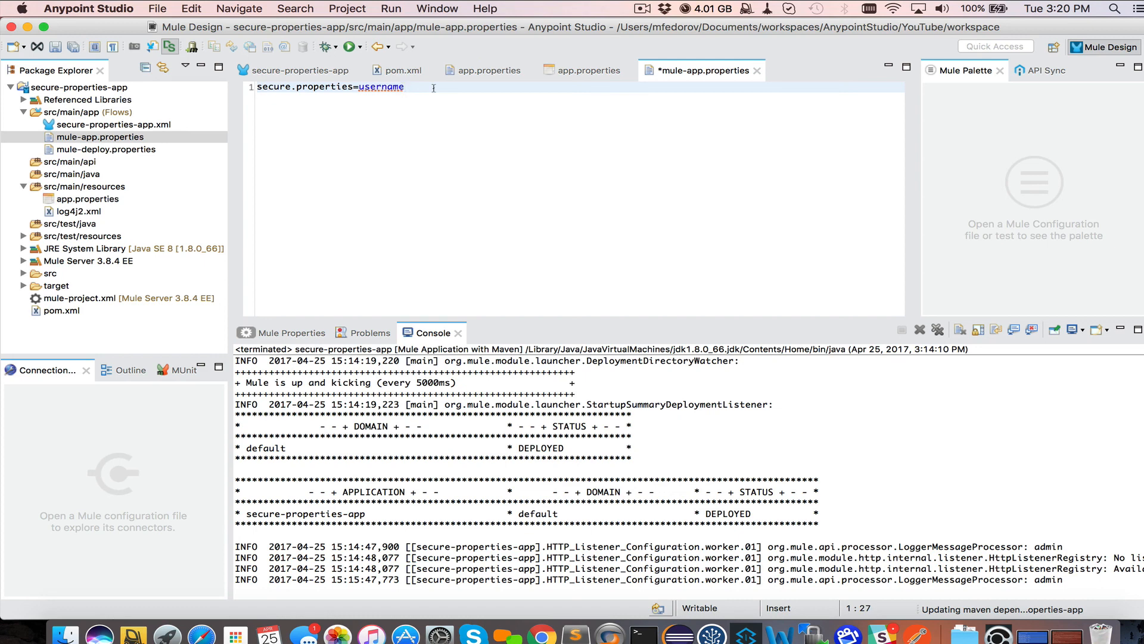
pyautogui.write(',key')
pyautogui.press('super+s')
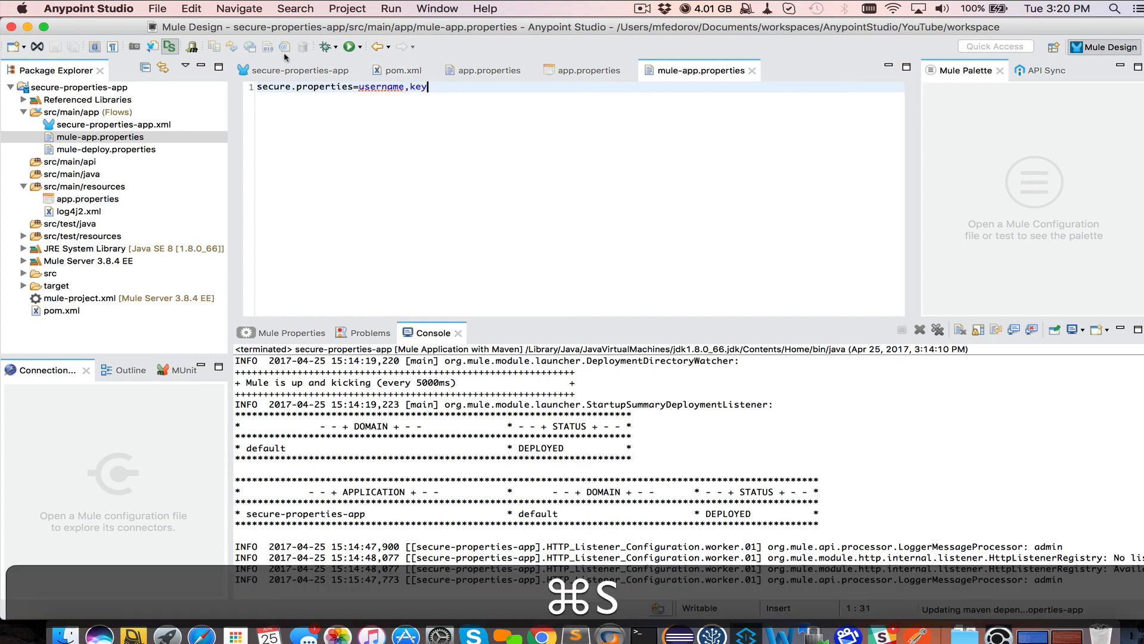
# Check the username,key list against the key and username properties in Runtime Manager
pyautogui.moveTo(359, 87); pyautogui.dragTo(427, 86)
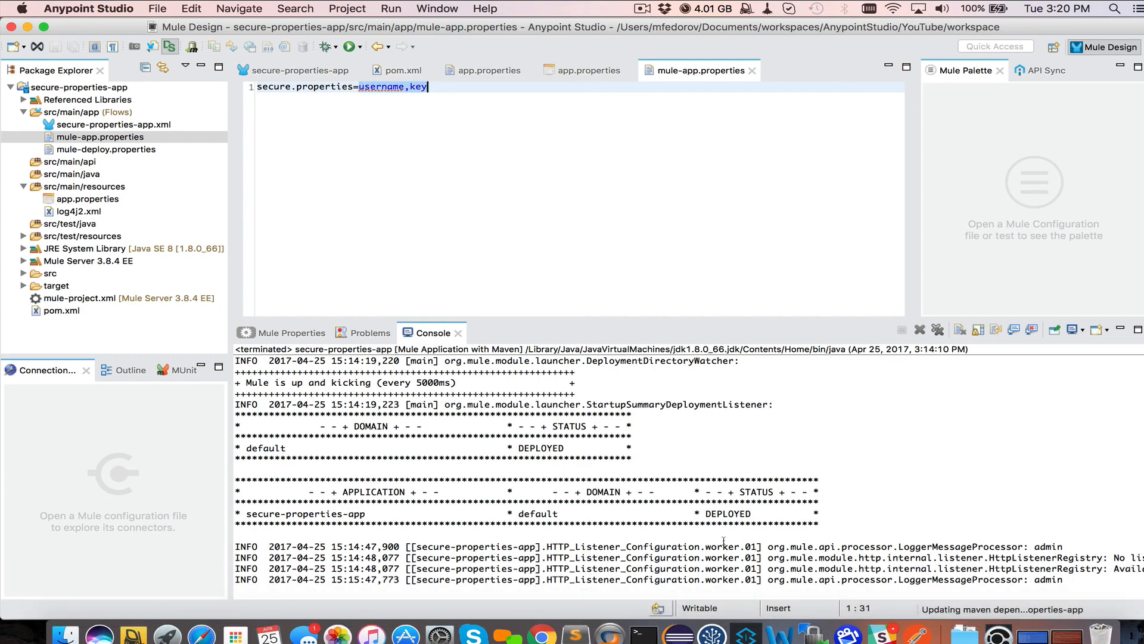
pyautogui.click(543, 630)
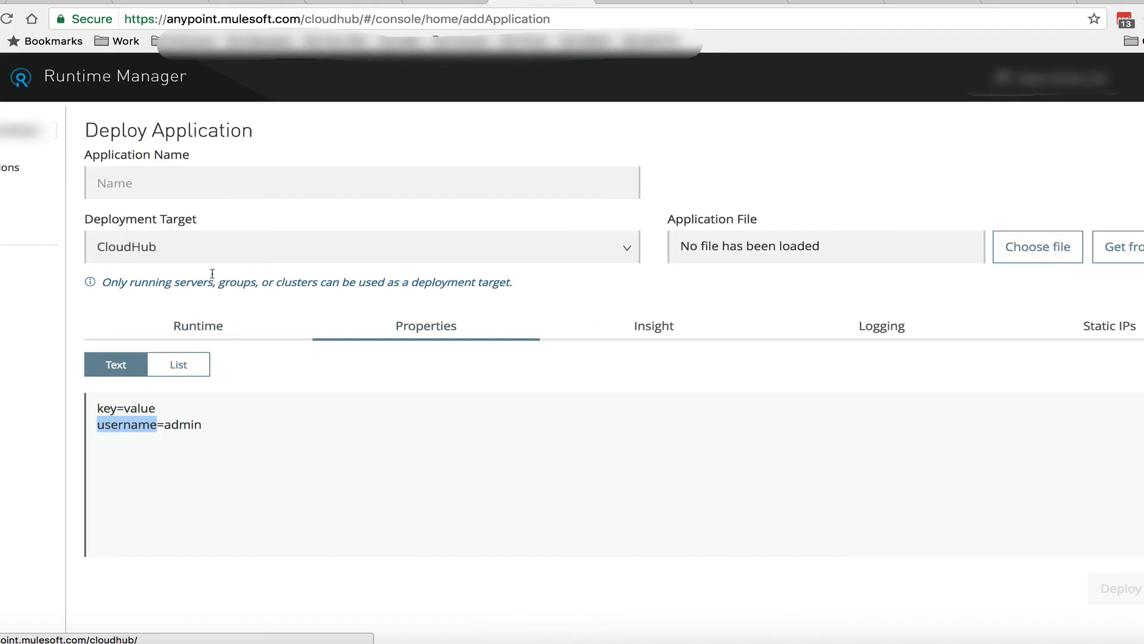
pyautogui.doubleClick(113, 410)
pyautogui.doubleClick(115, 423)
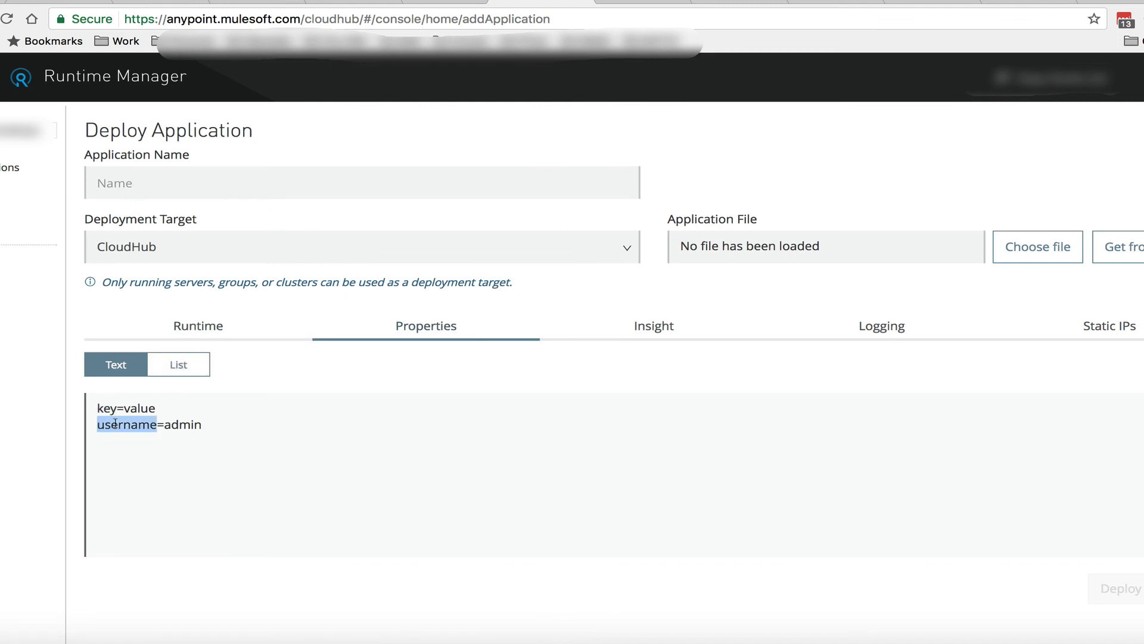
pyautogui.press('super+Tab')
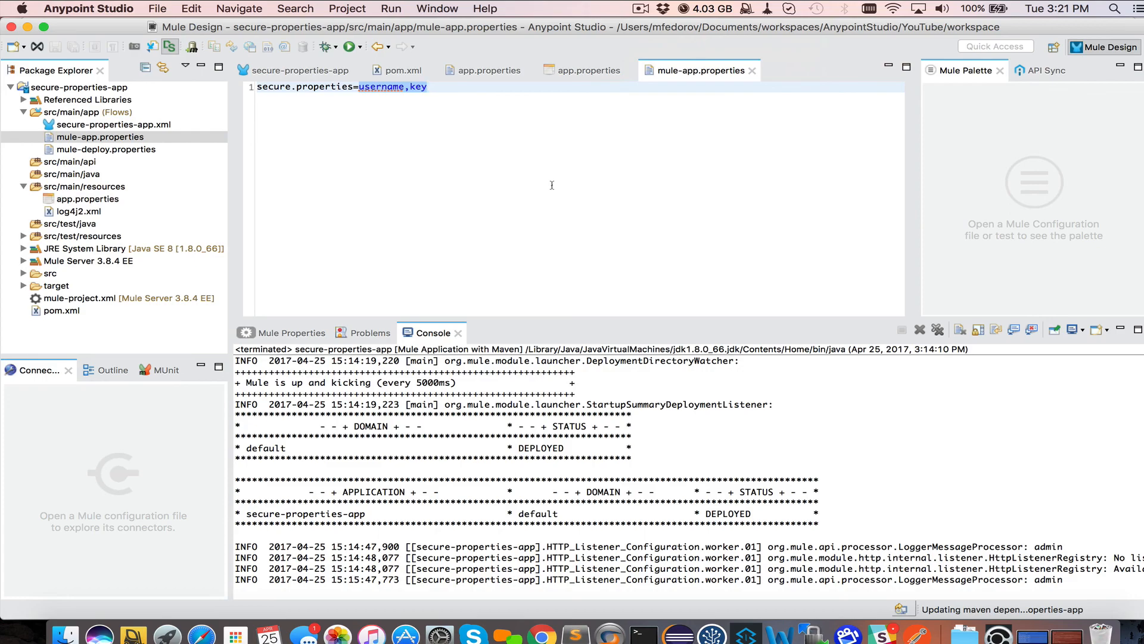